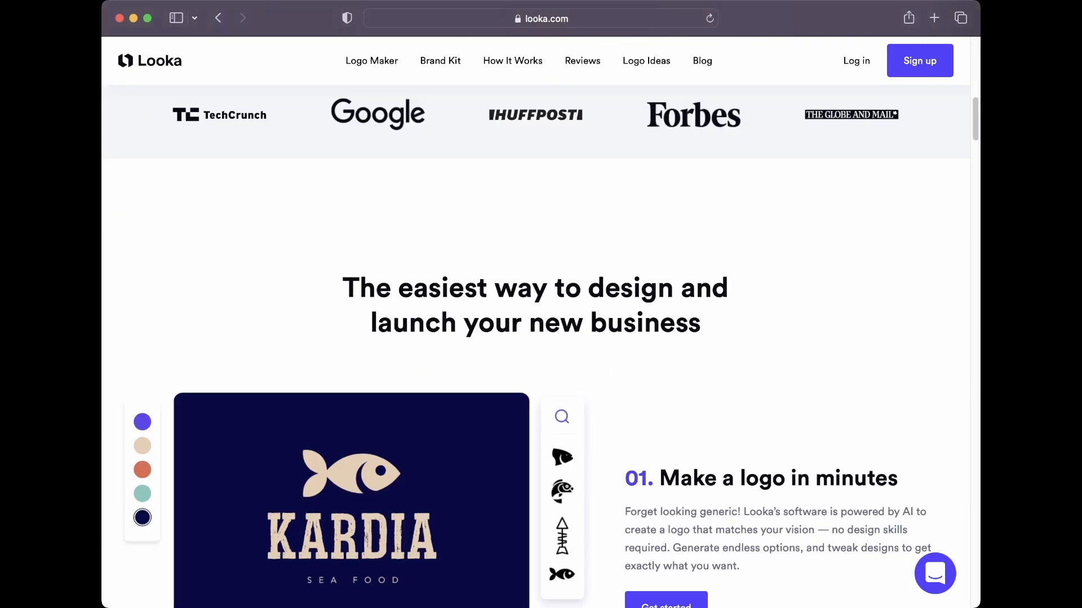
- Review the Looka homepage sections on logo design, branding, marketing and included features
scroll(535, 338, down, 10)
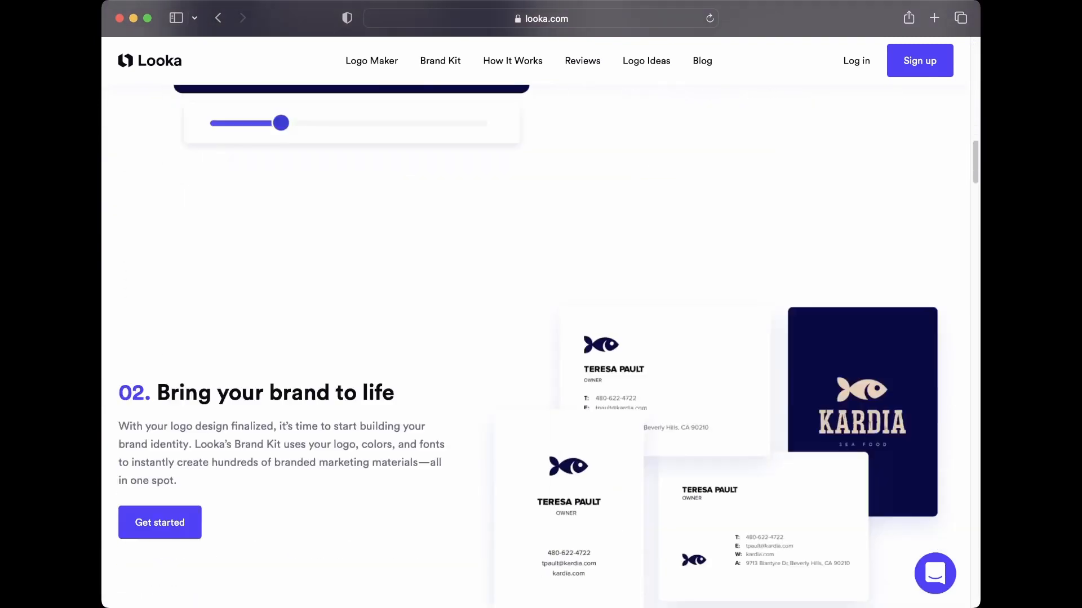
scroll(536, 338, down, 10)
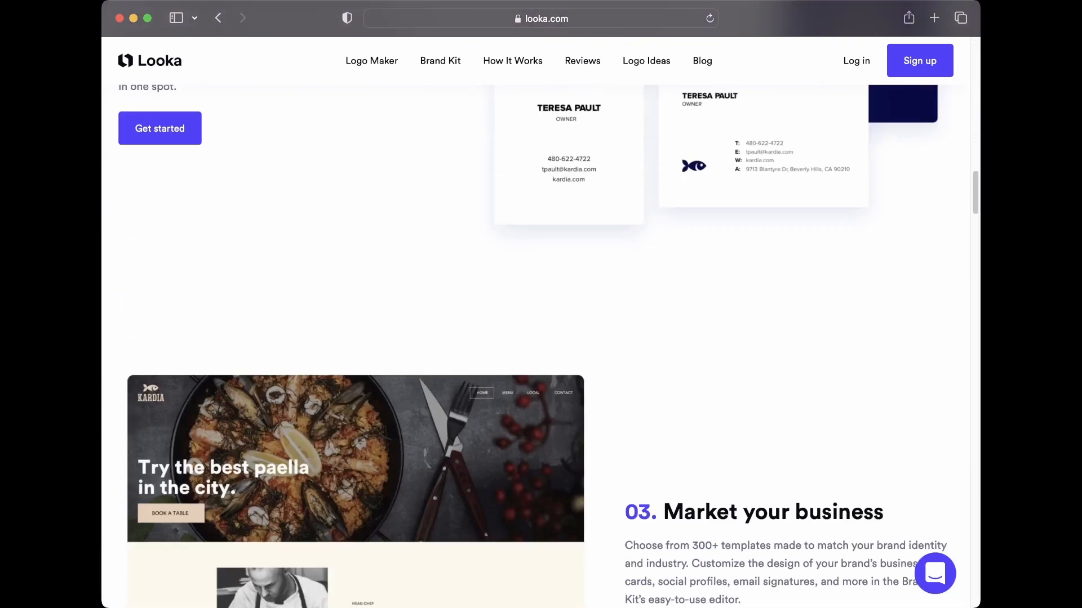
scroll(535, 338, down, 7)
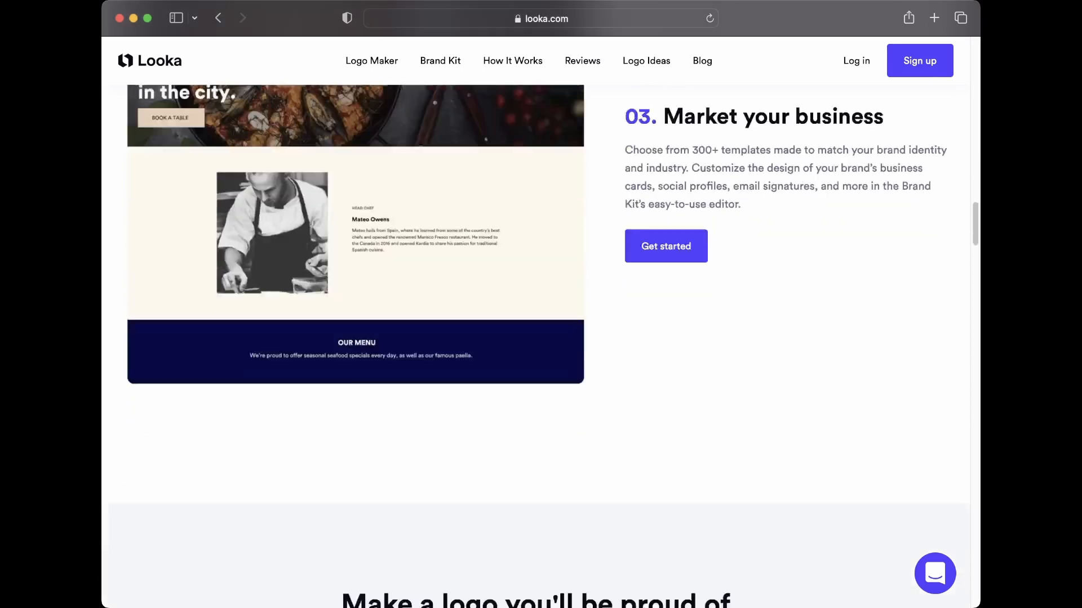
scroll(535, 338, down, 3)
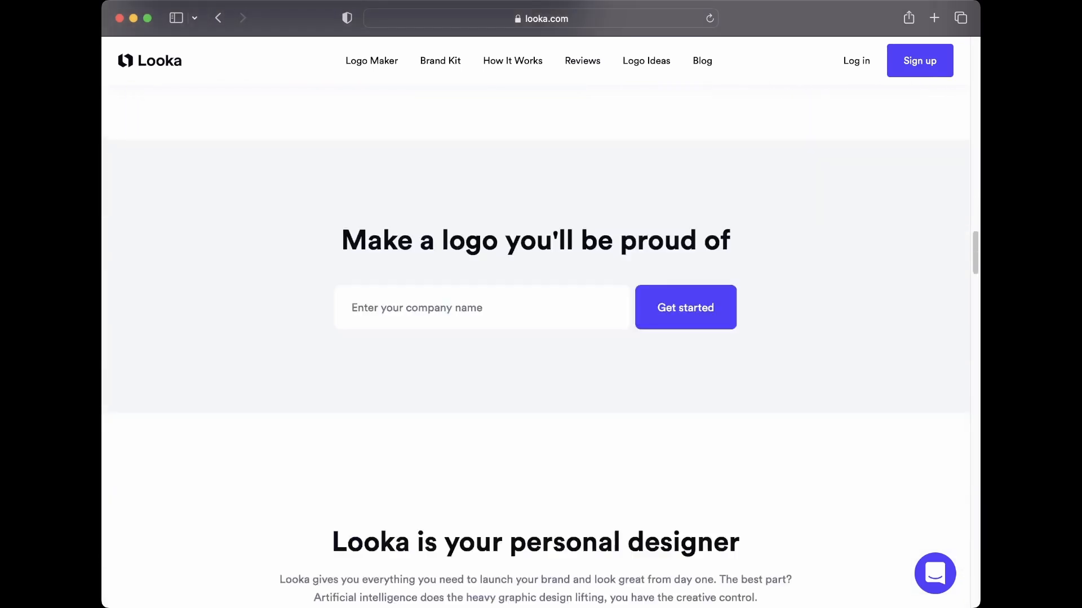
scroll(535, 338, down, 8)
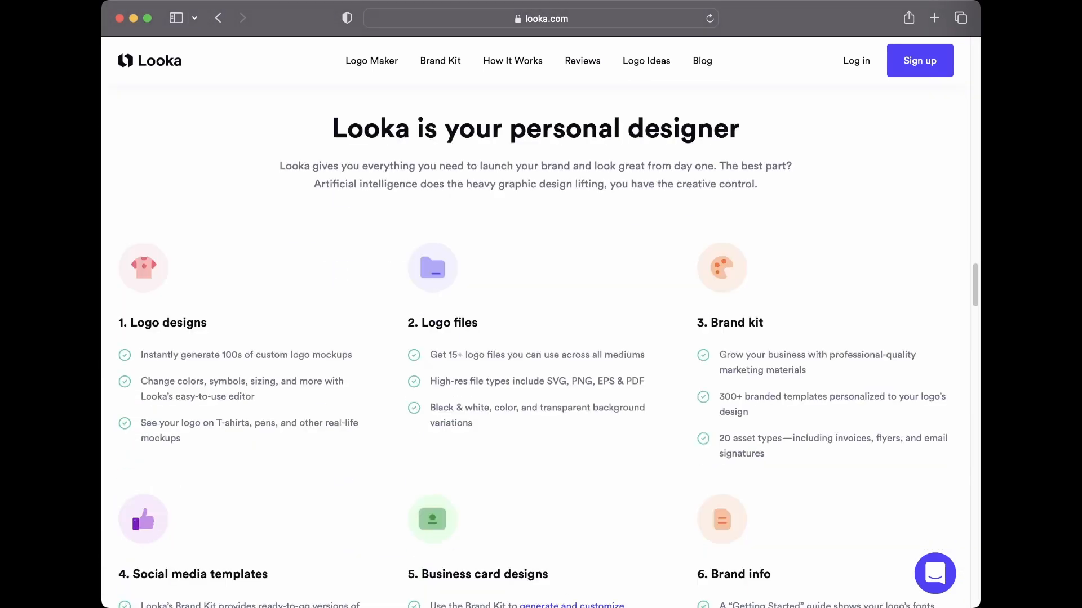
scroll(536, 338, down, 2)
scroll(536, 338, down, 2)
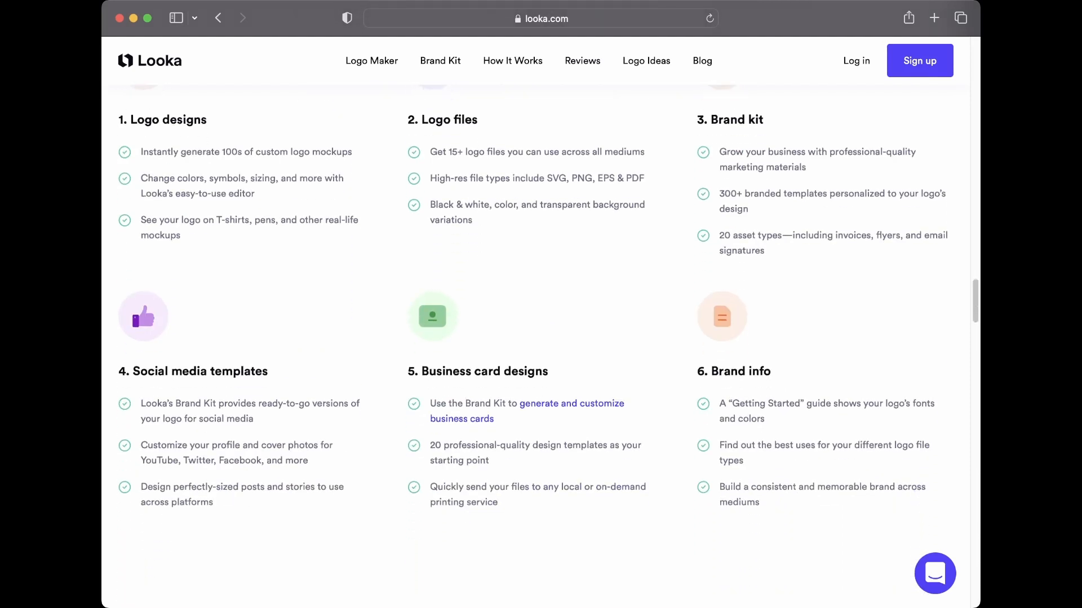
scroll(535, 338, down, 5)
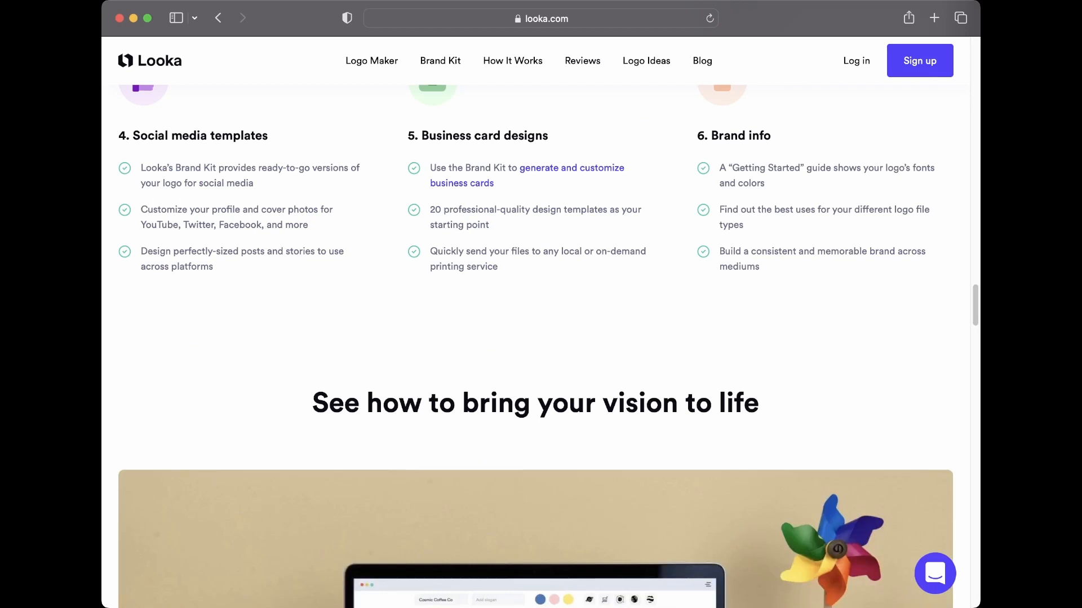
scroll(535, 338, down, 6)
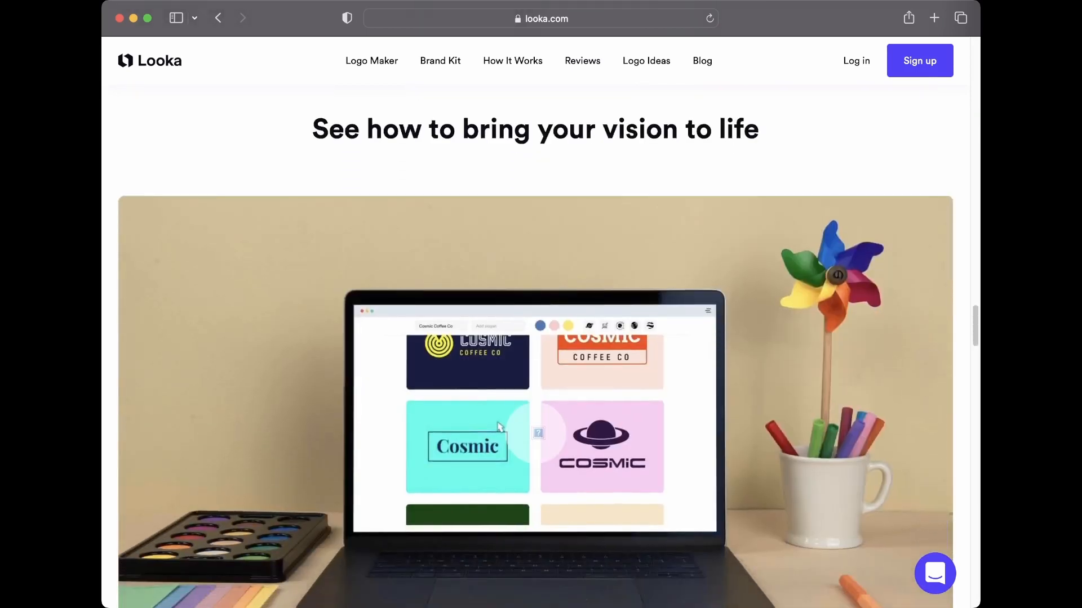
scroll(535, 338, down, 4)
scroll(535, 338, down, 2)
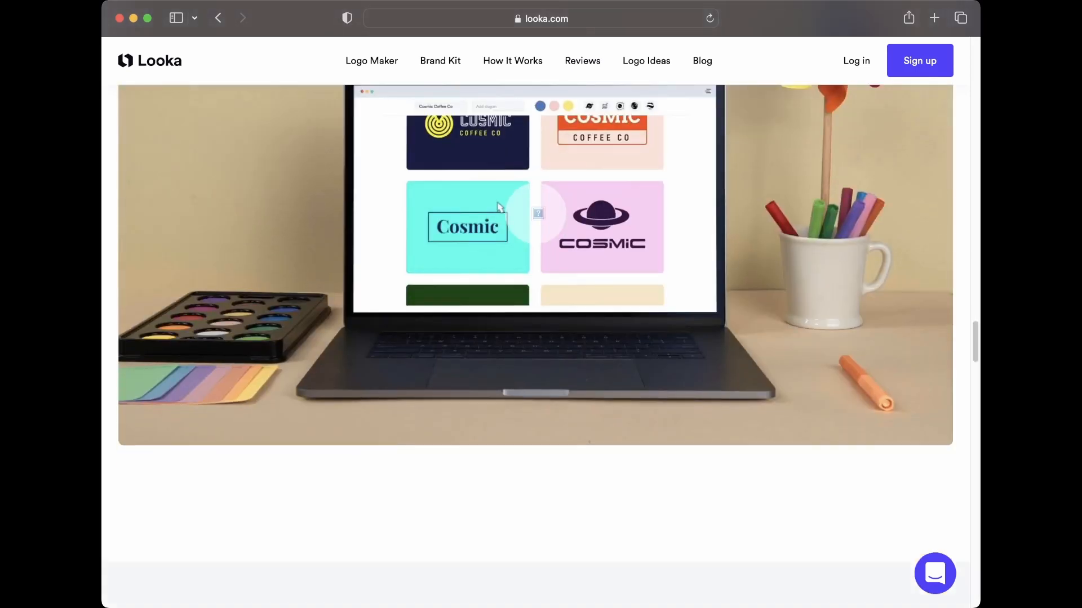
scroll(535, 338, down, 6)
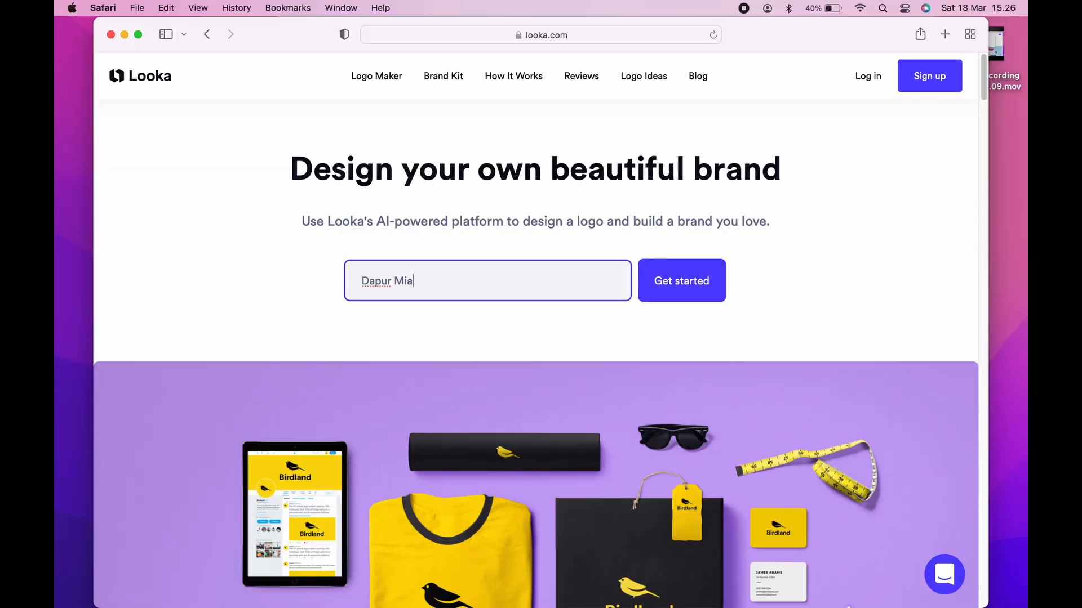
- Start a logo for the company Dapur Mia and set its industry to Cooking
click(666, 287)
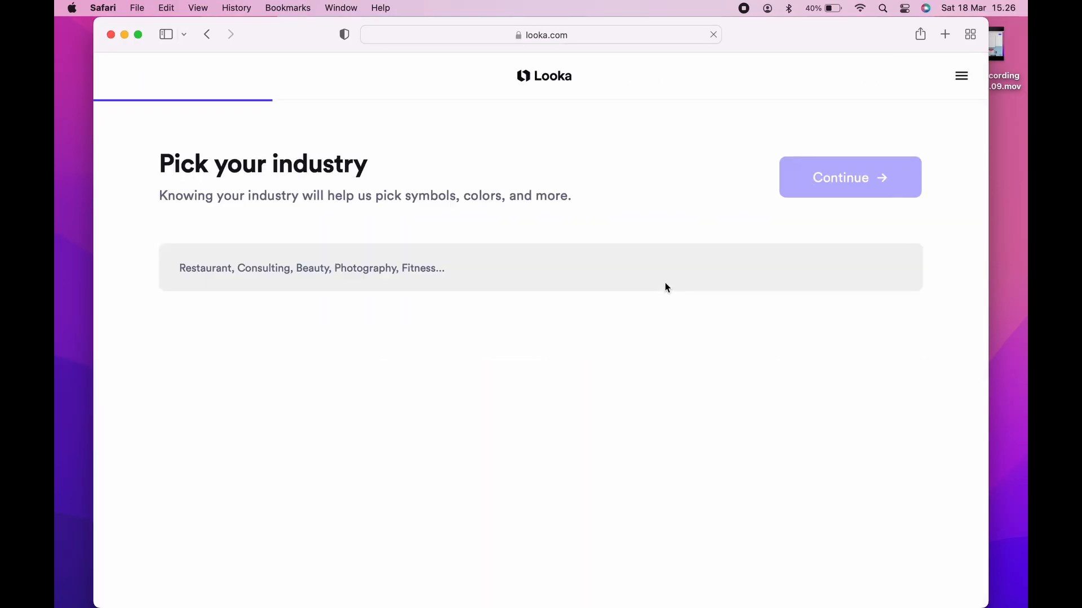
click(410, 267)
text(Cooking)
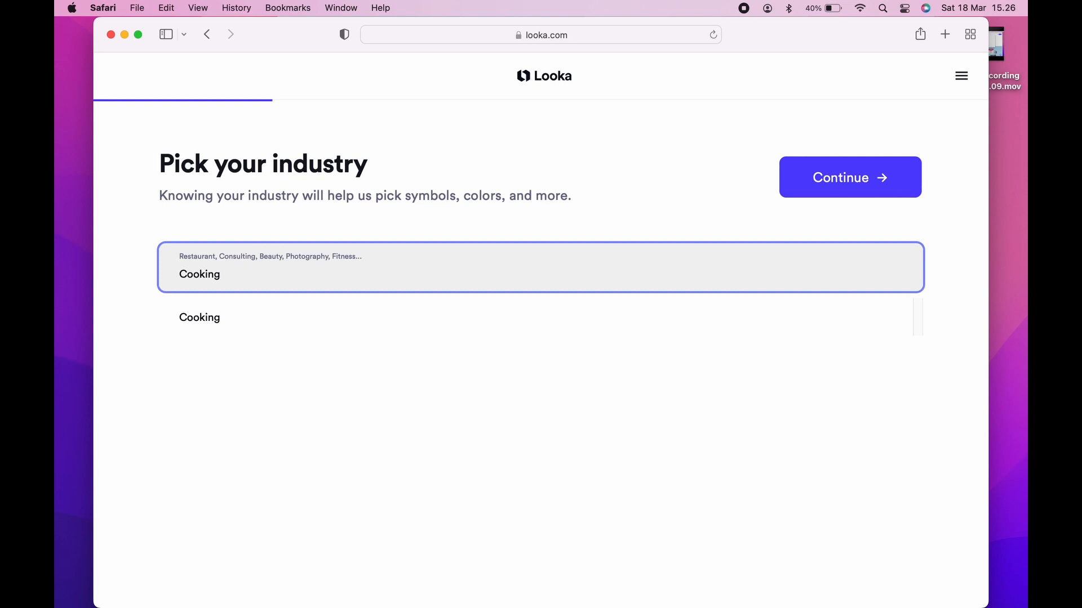
click(237, 319)
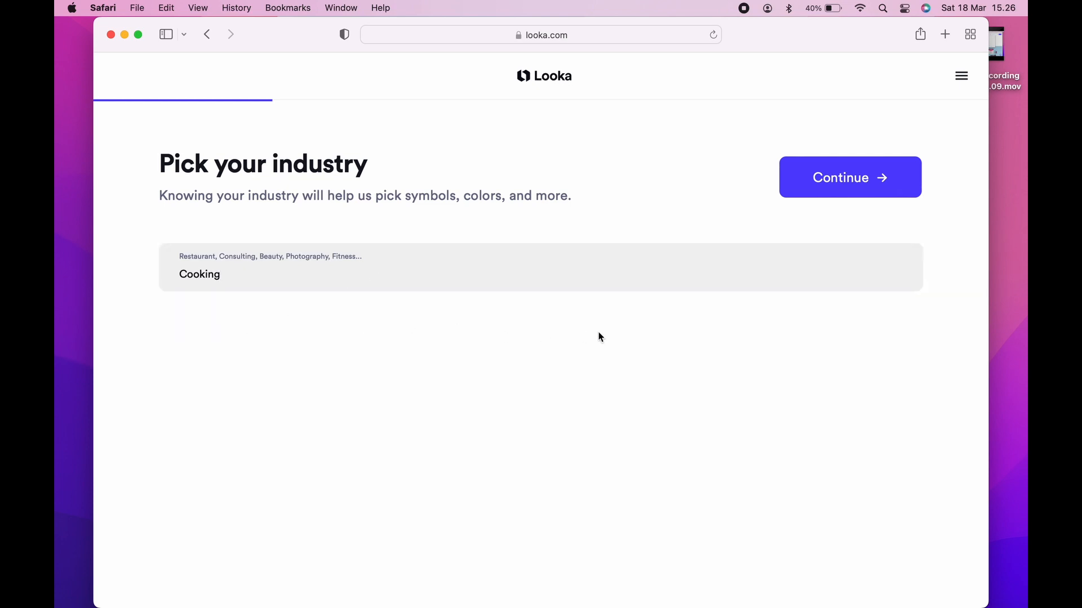
click(828, 179)
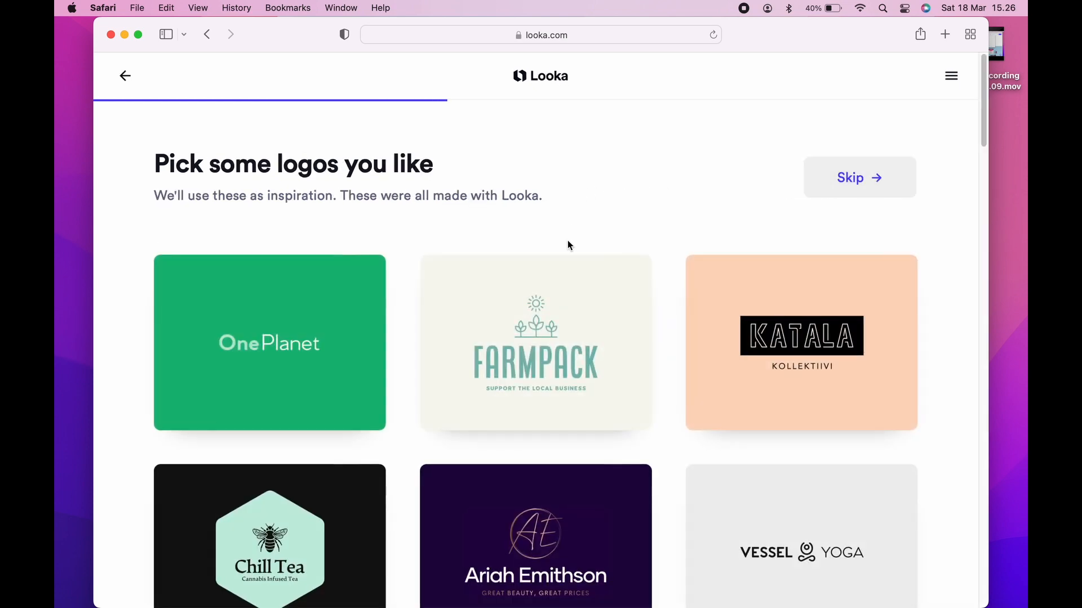
- Pick the Farmpack and Gourmade logos as inspiration and continue to the color choice
scroll(554, 293, down, 2)
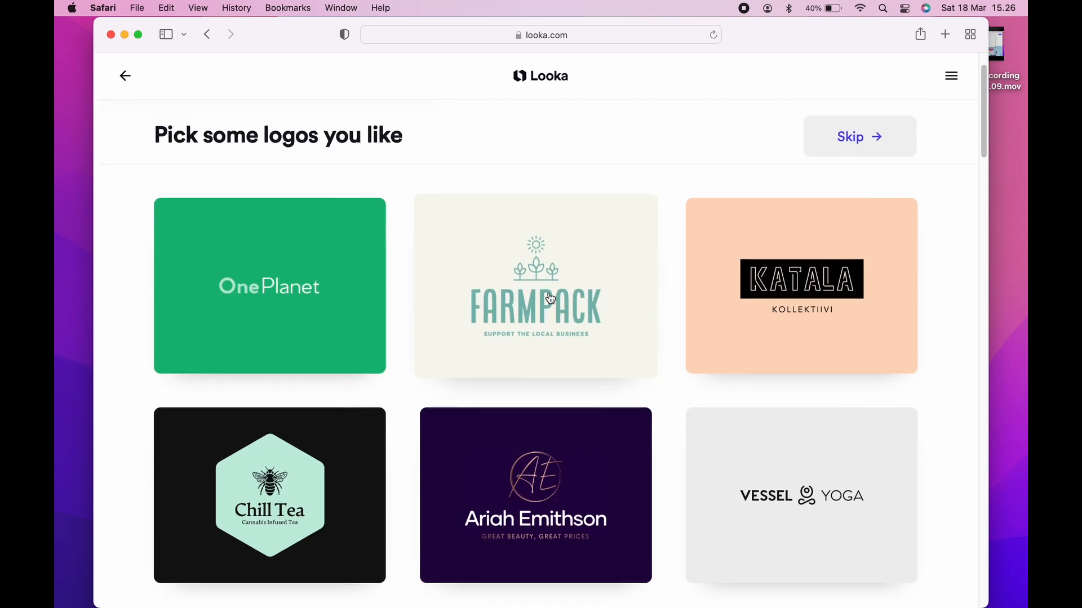
click(550, 298)
scroll(557, 381, down, 6)
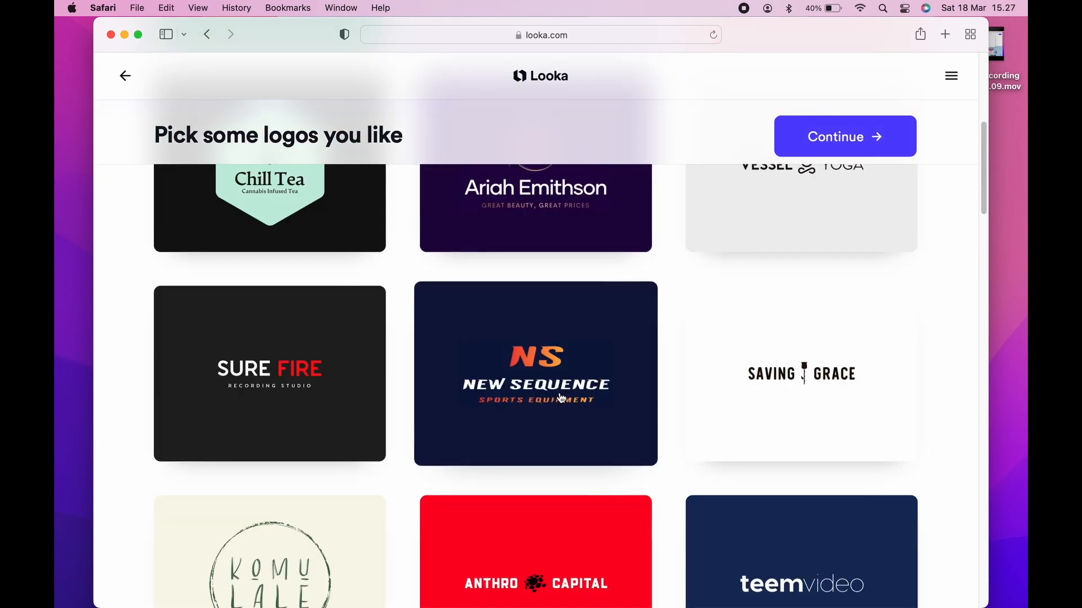
scroll(561, 398, down, 5)
scroll(561, 398, down, 10)
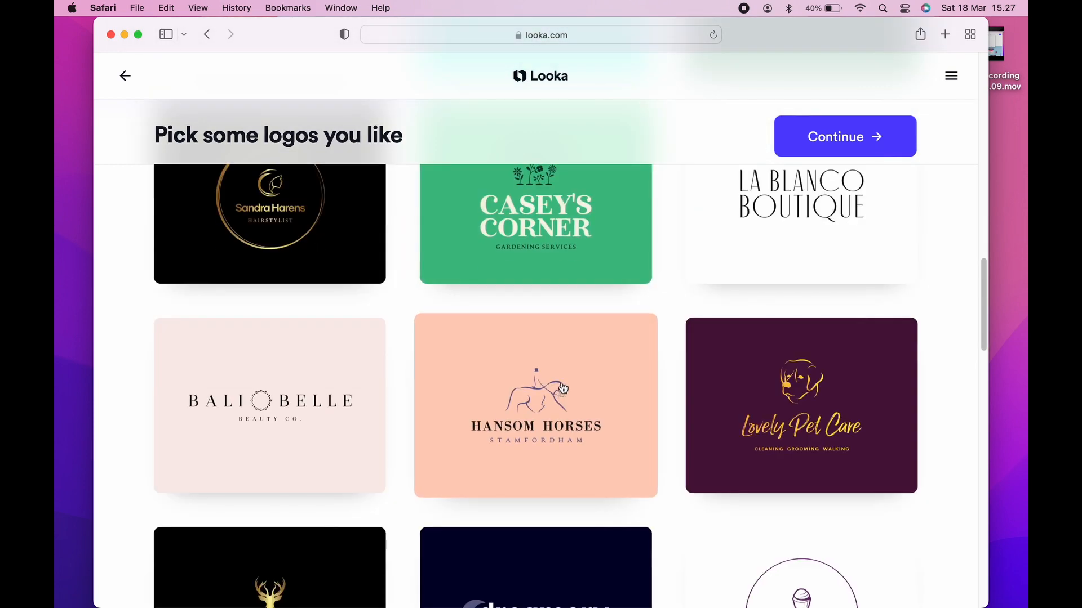
click(570, 250)
scroll(546, 403, down, 10)
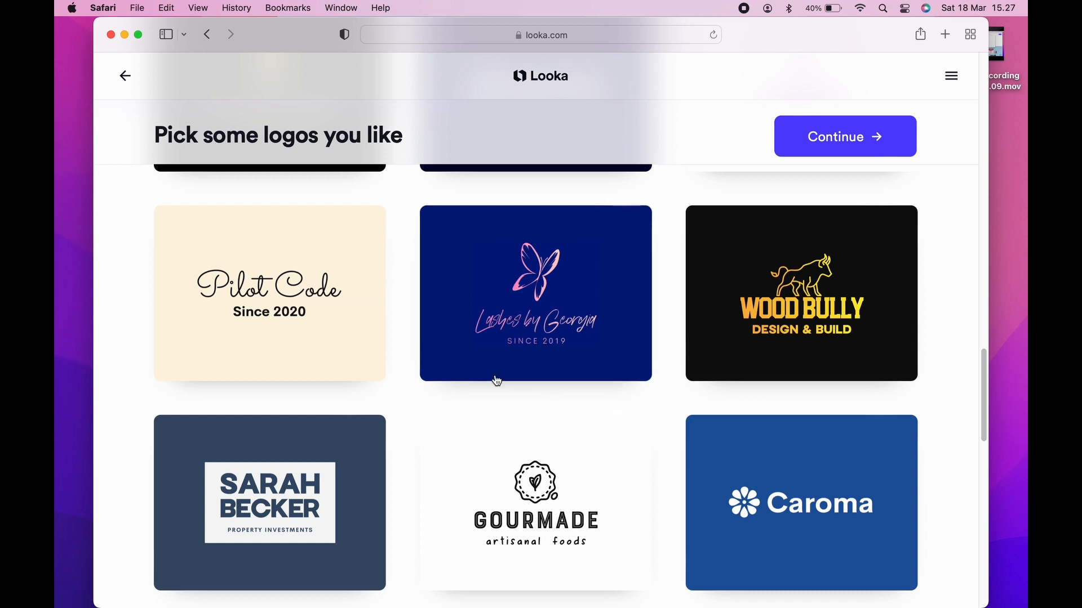
click(529, 489)
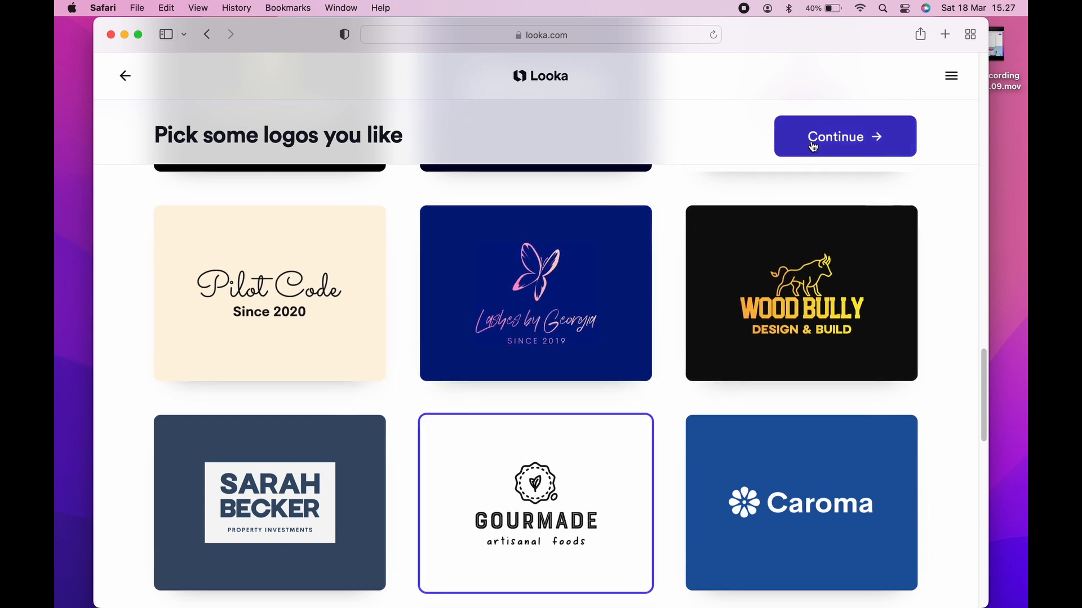
scroll(647, 349, up, 15)
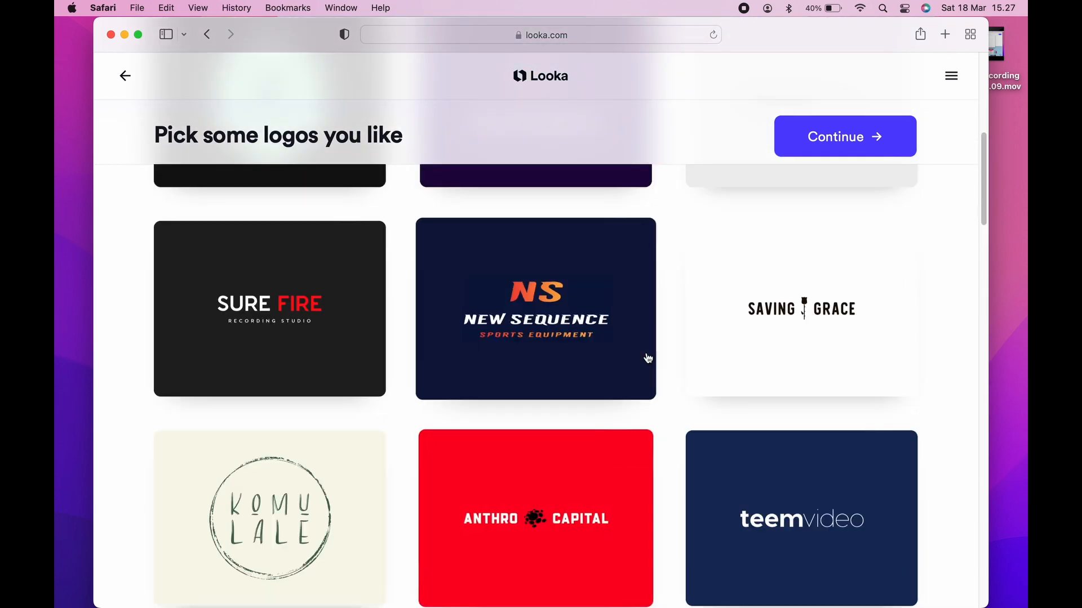
scroll(648, 338, up, 2)
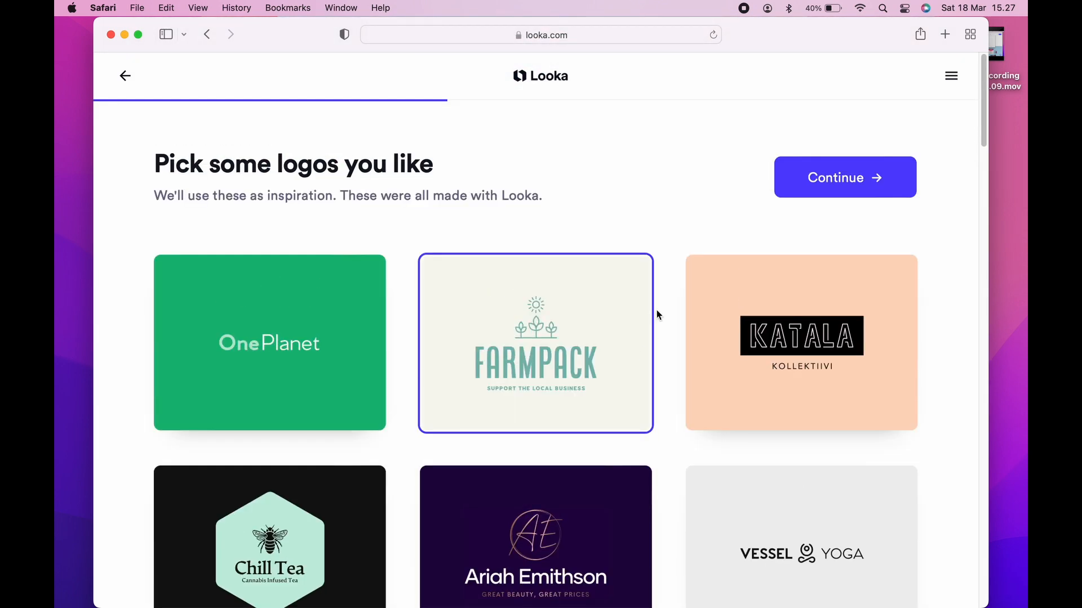
click(848, 181)
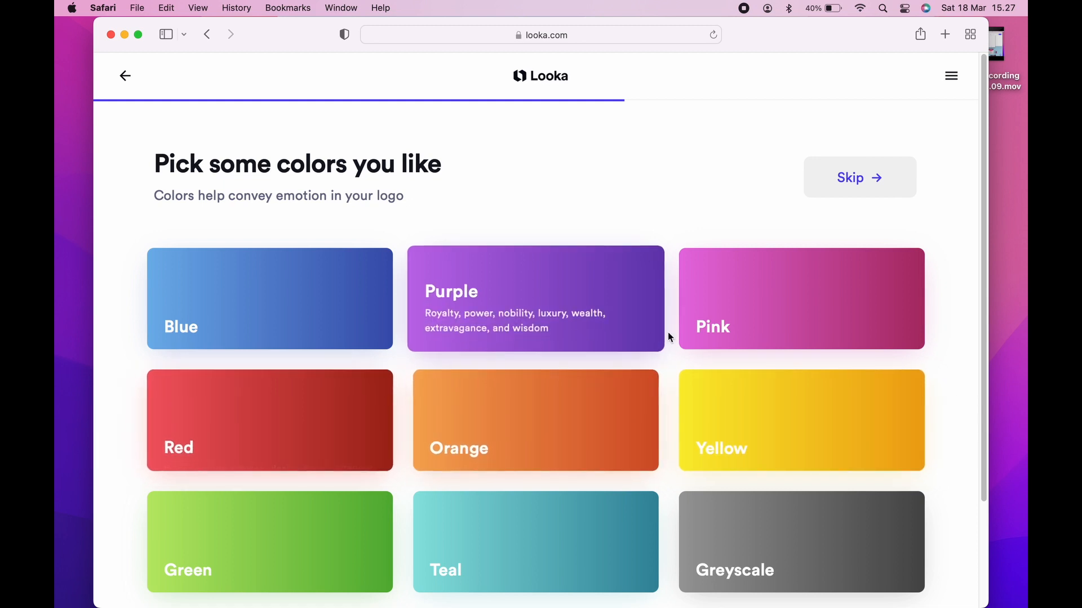
- Choose Pink as the preferred logo color and continue to the company name details
click(780, 311)
click(824, 189)
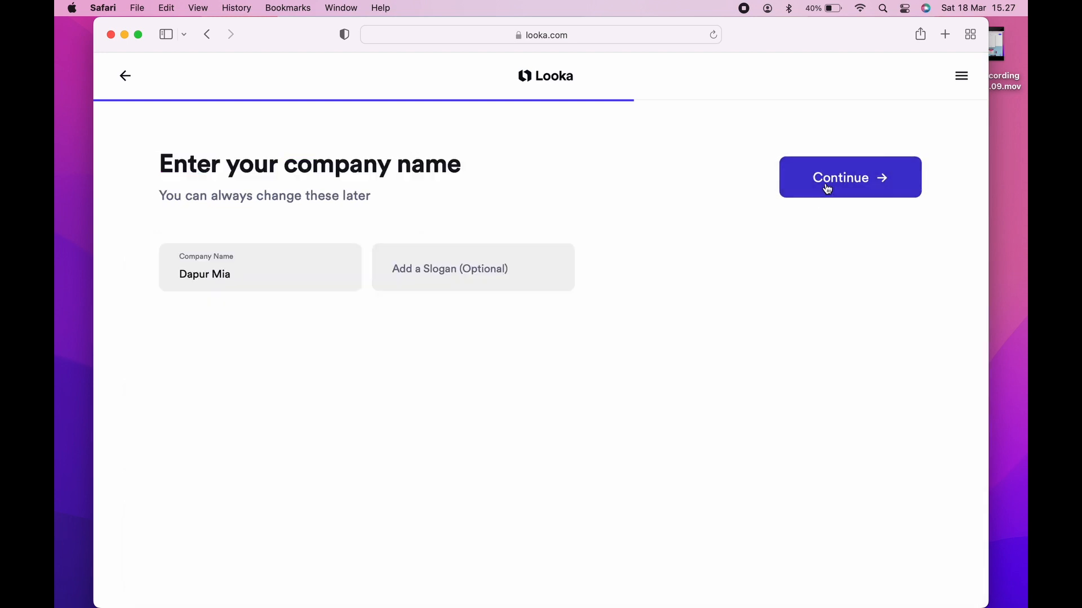
- Add the slogan "Authentic homemade cooking", shorten it to "Authentic homemade", and continue to the symbol types
click(476, 276)
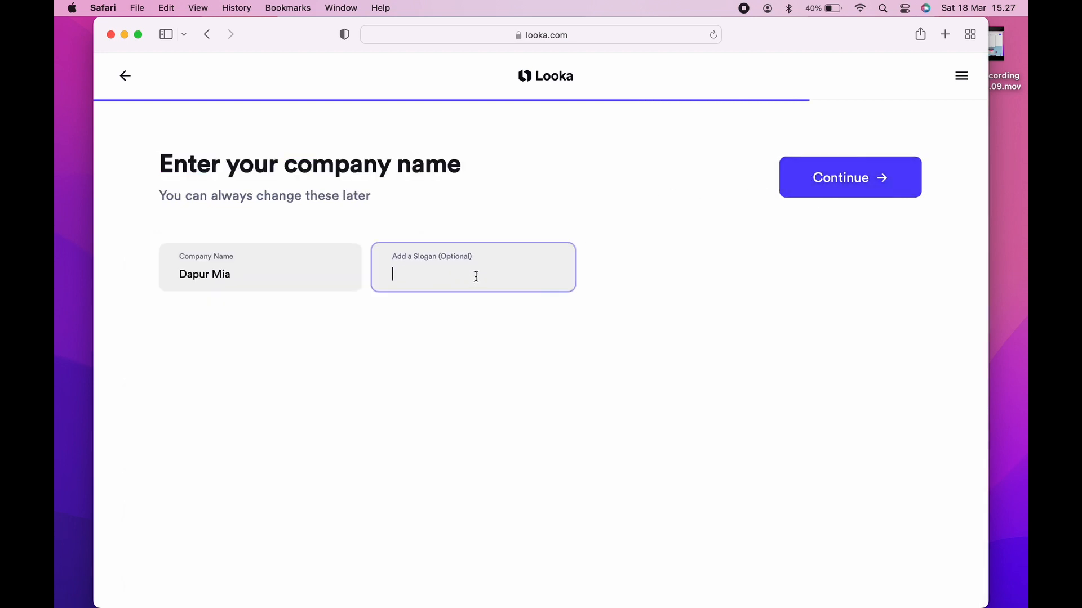
text(Authentic homemade cooking)
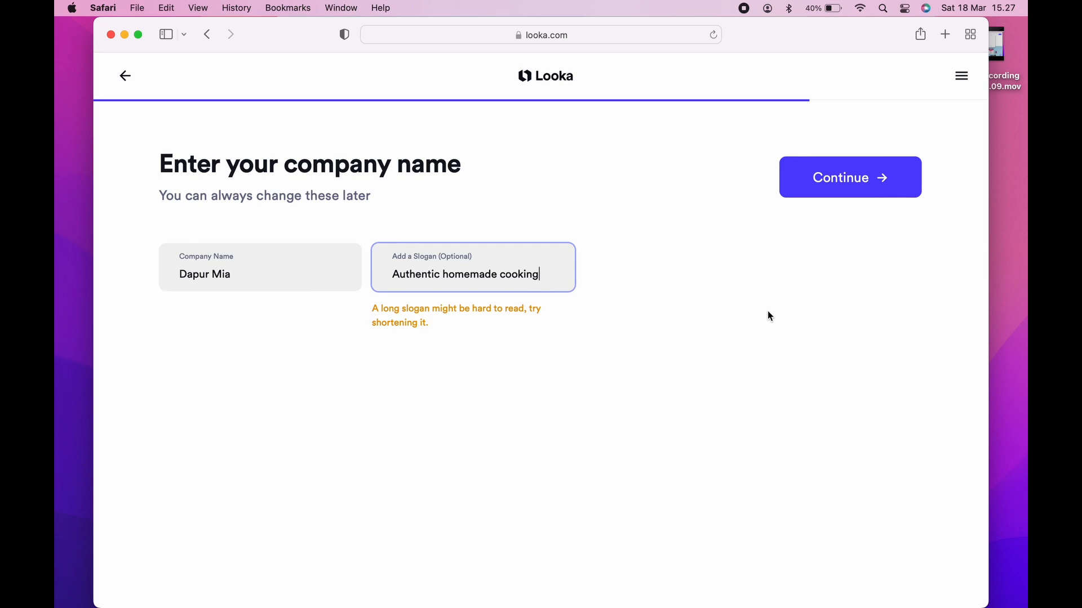
key(BackSpace)
key(BackSpace)
key(BackSpace)
key(BackSpace)
key(BackSpace)
key(BackSpace)
key(BackSpace)
key(BackSpace)
click(857, 180)
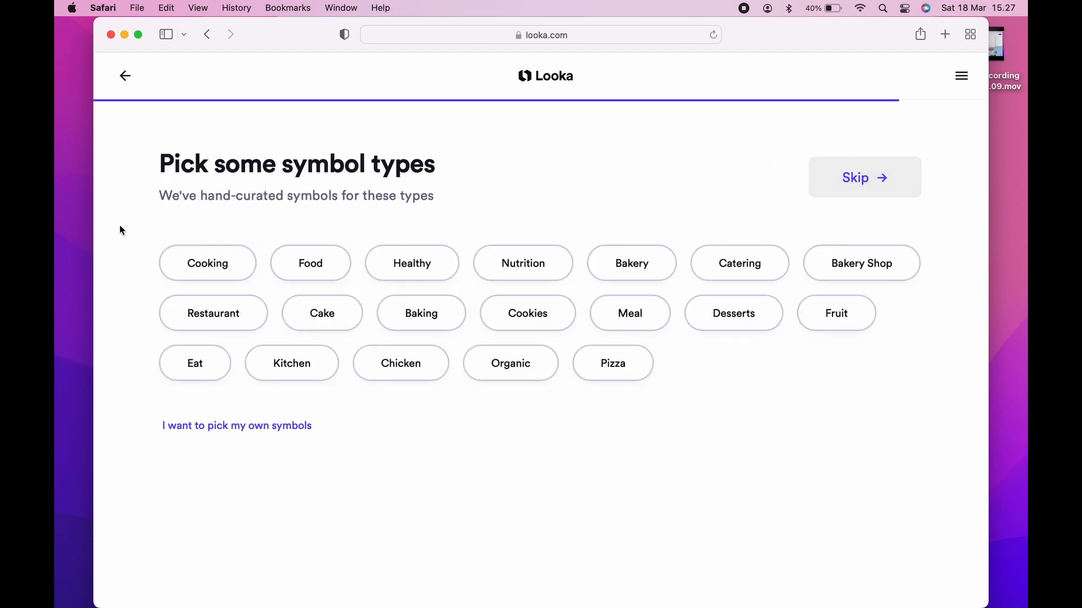
- Select the symbol types Cooking, Cookies and Kitchen and generate the logo designs
click(181, 271)
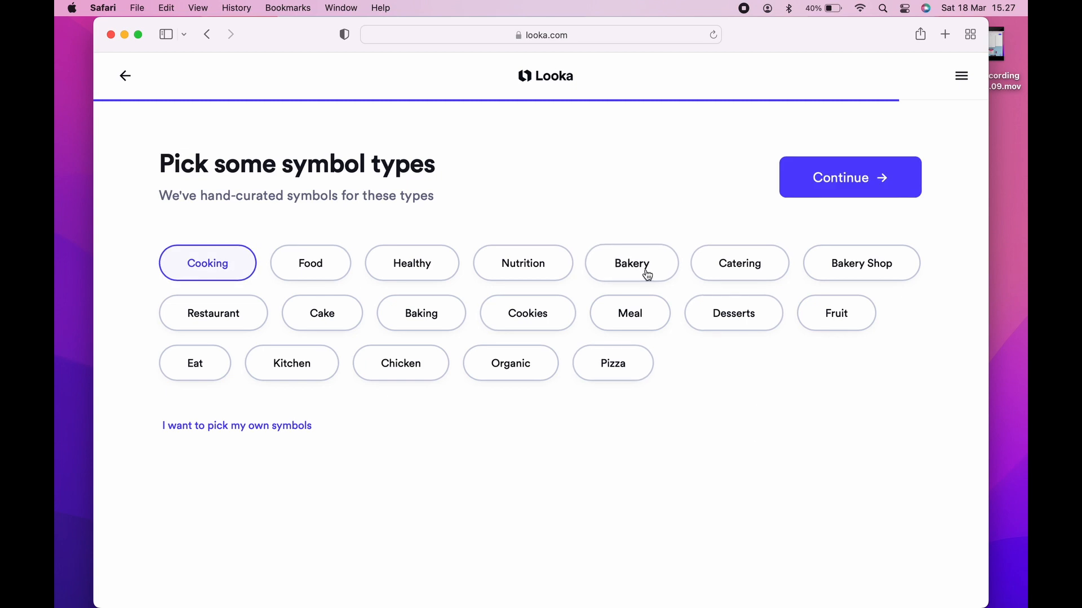
click(516, 319)
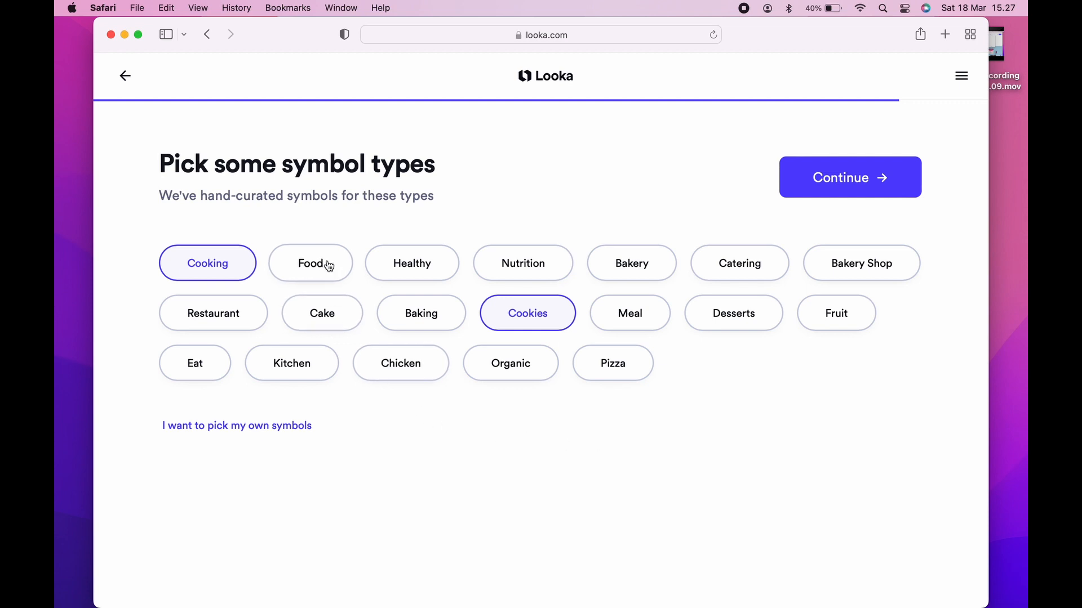
click(297, 366)
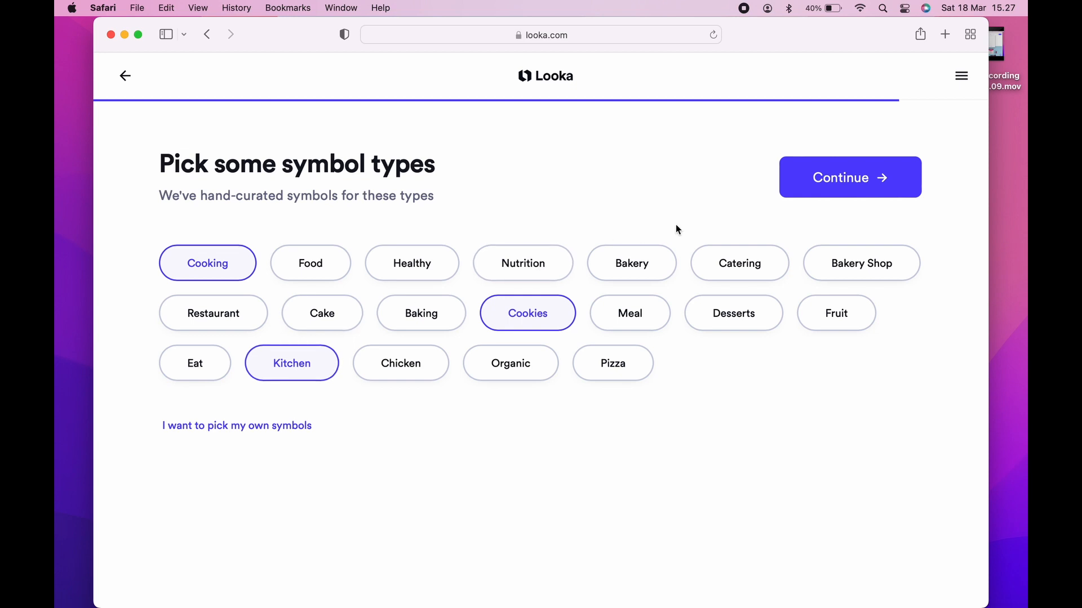
click(837, 188)
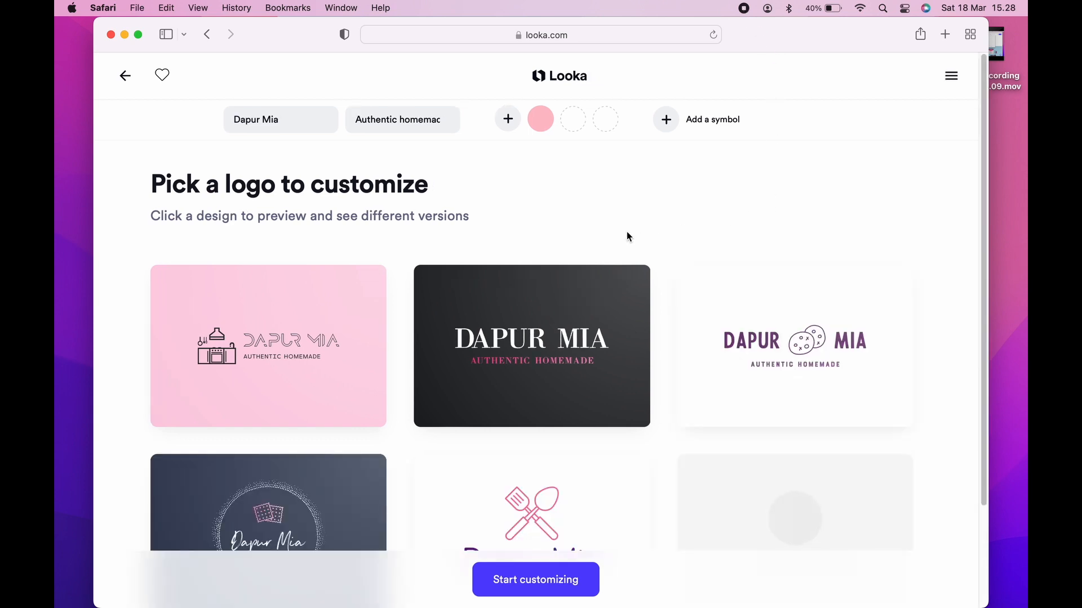
- Look through the generated Dapur Mia logo designs to compare their symbols, fonts and colors
scroll(628, 234, down, 2)
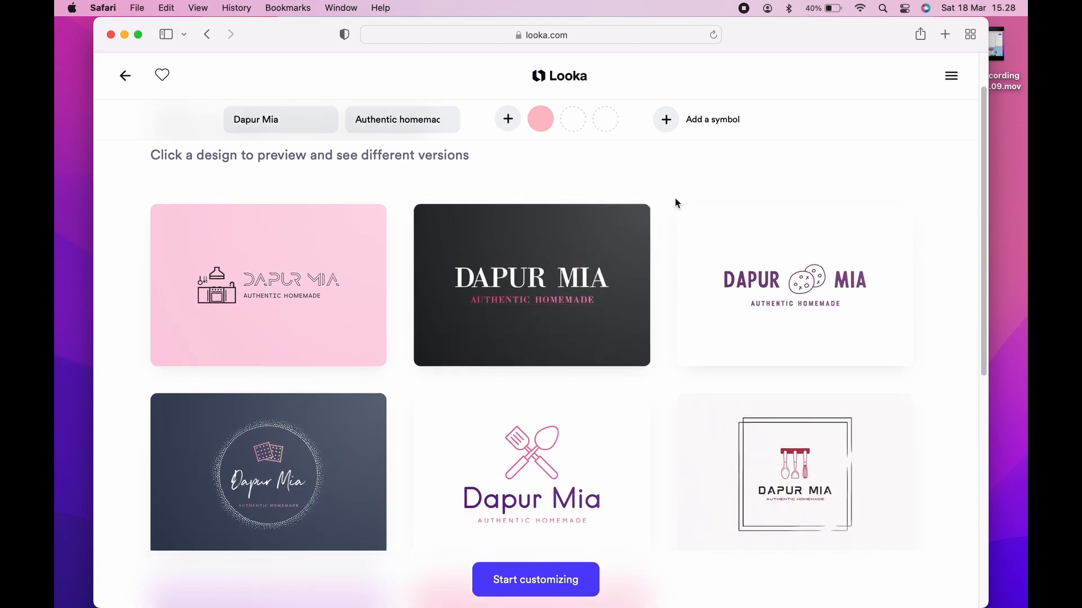
scroll(673, 214, down, 2)
scroll(670, 256, down, 2)
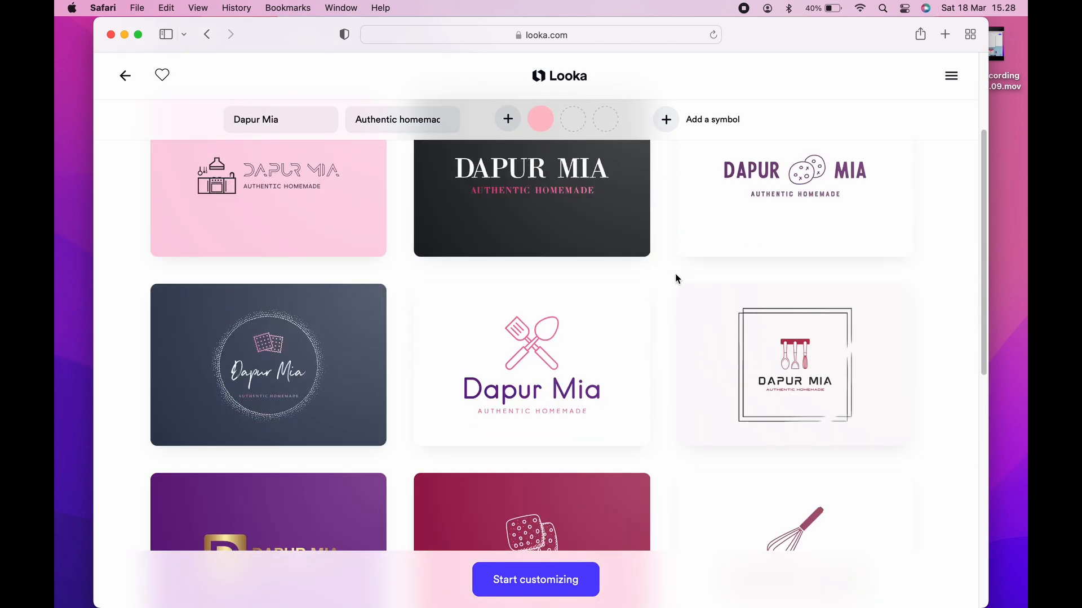
scroll(675, 275, down, 7)
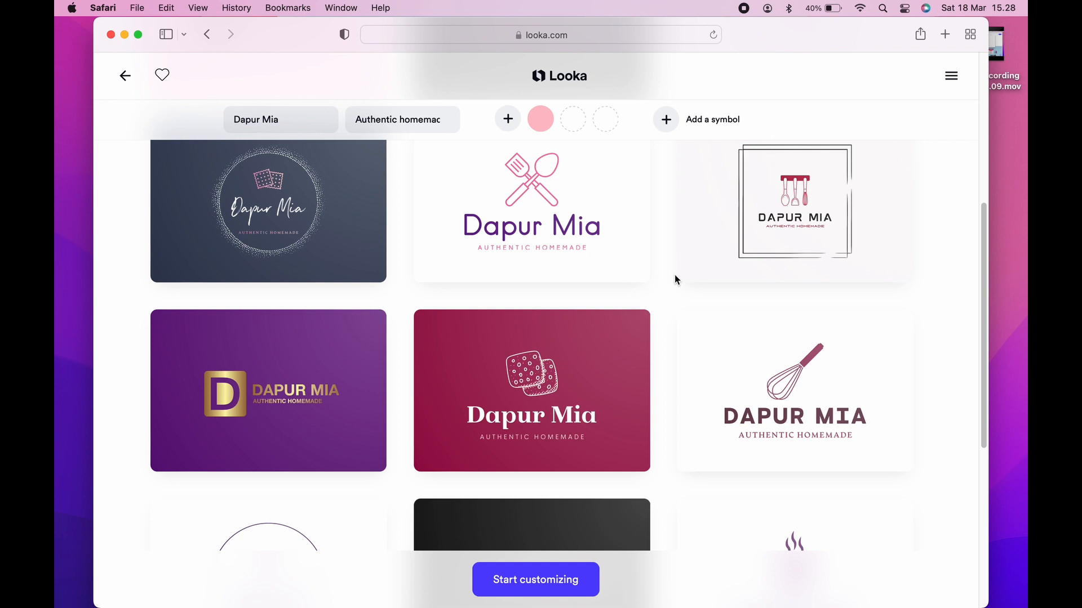
scroll(674, 275, down, 1)
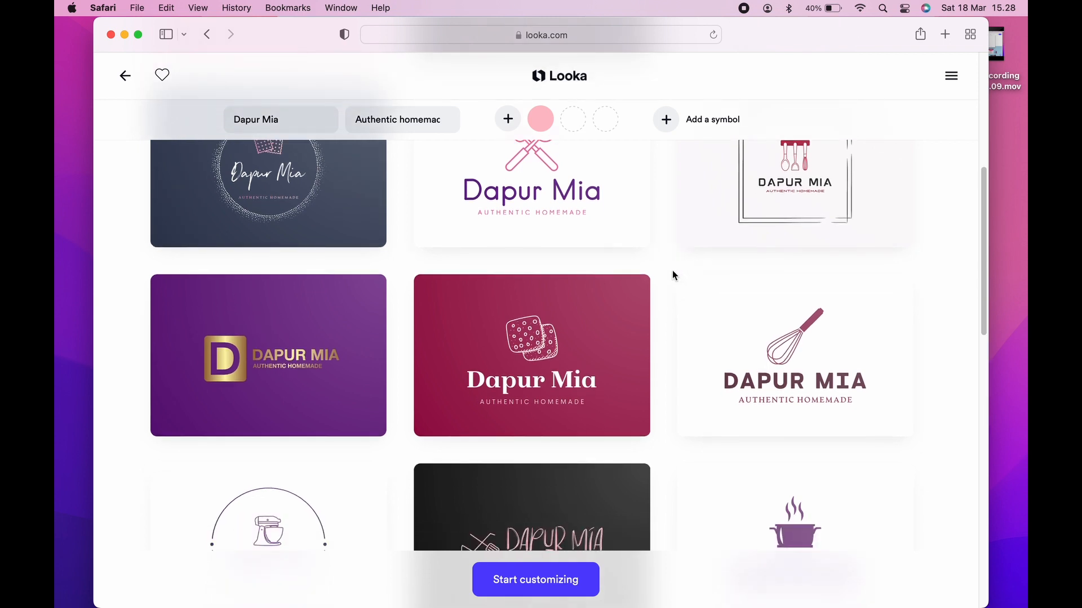
scroll(672, 274, up, 5)
scroll(672, 275, up, 2)
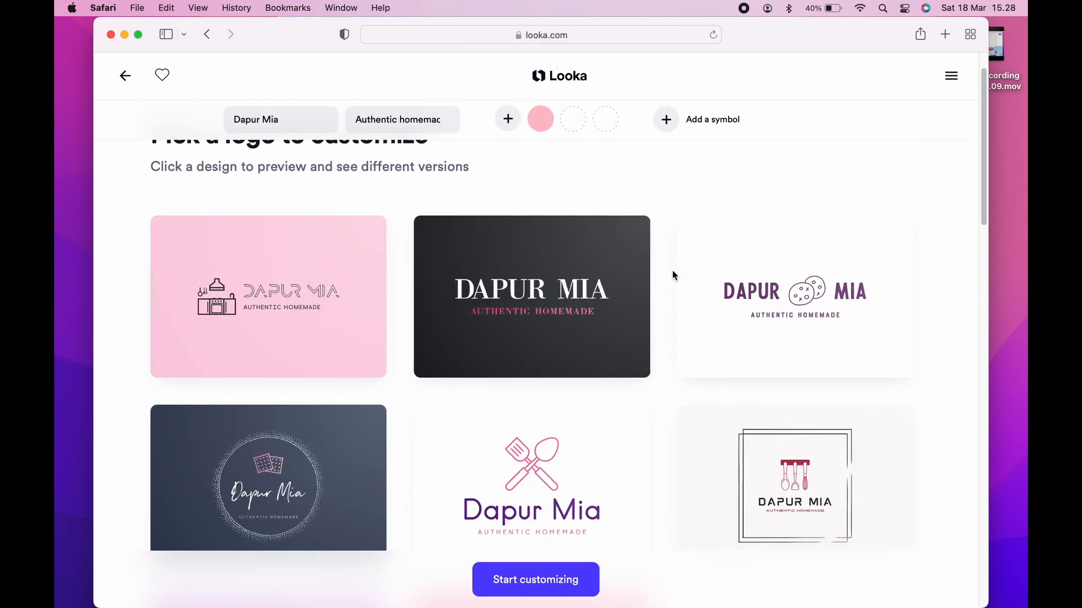
- Save the white-background Dapur Mia logo with the purple steaming pot to the favorites
scroll(672, 271, down, 1)
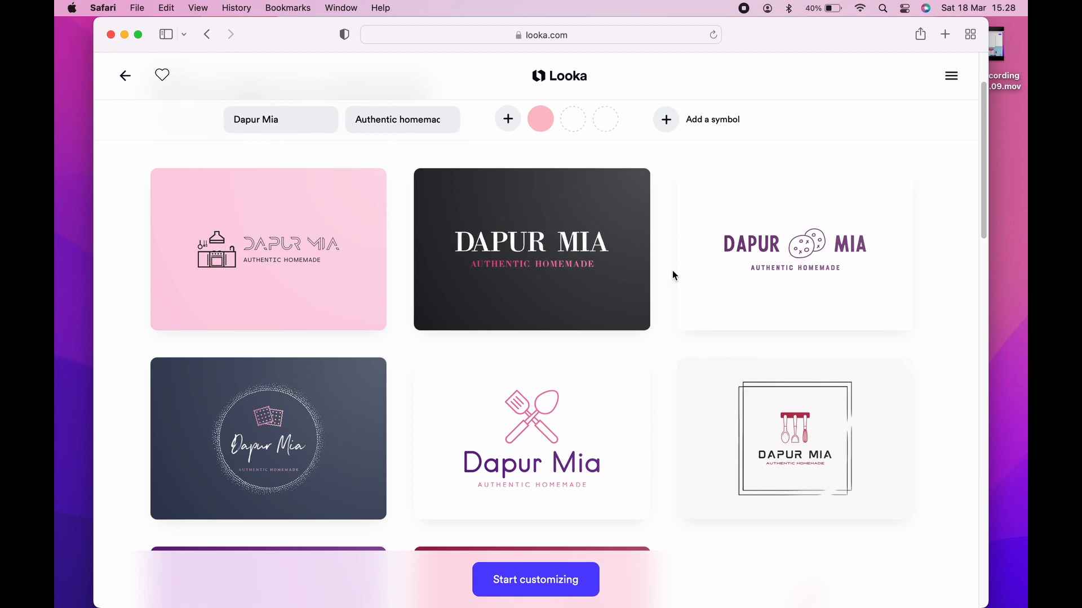
scroll(672, 275, down, 3)
scroll(672, 275, down, 9)
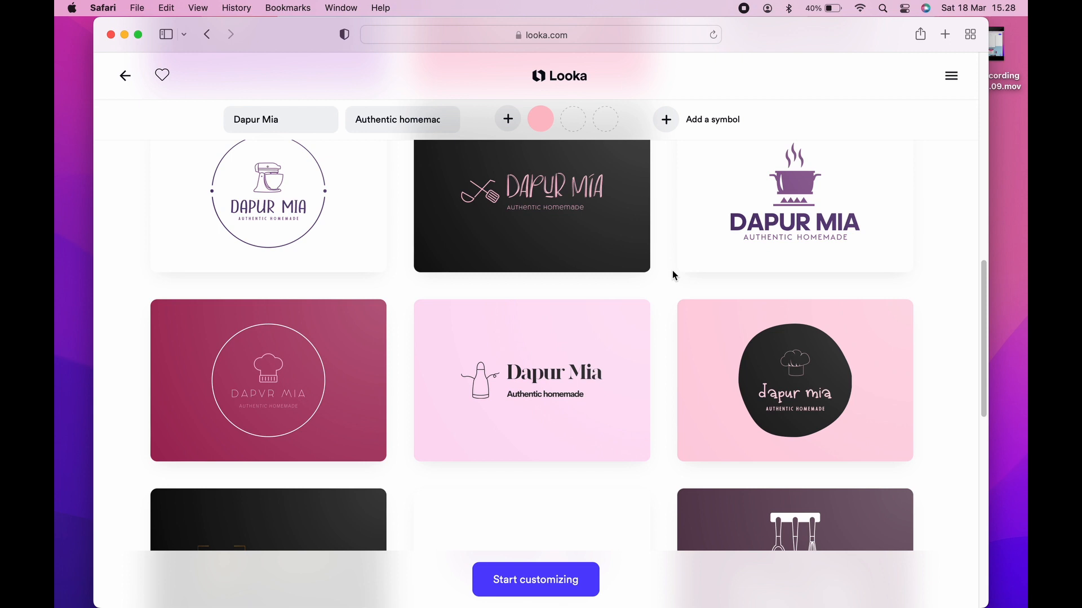
scroll(671, 270, down, 3)
scroll(672, 270, up, 3)
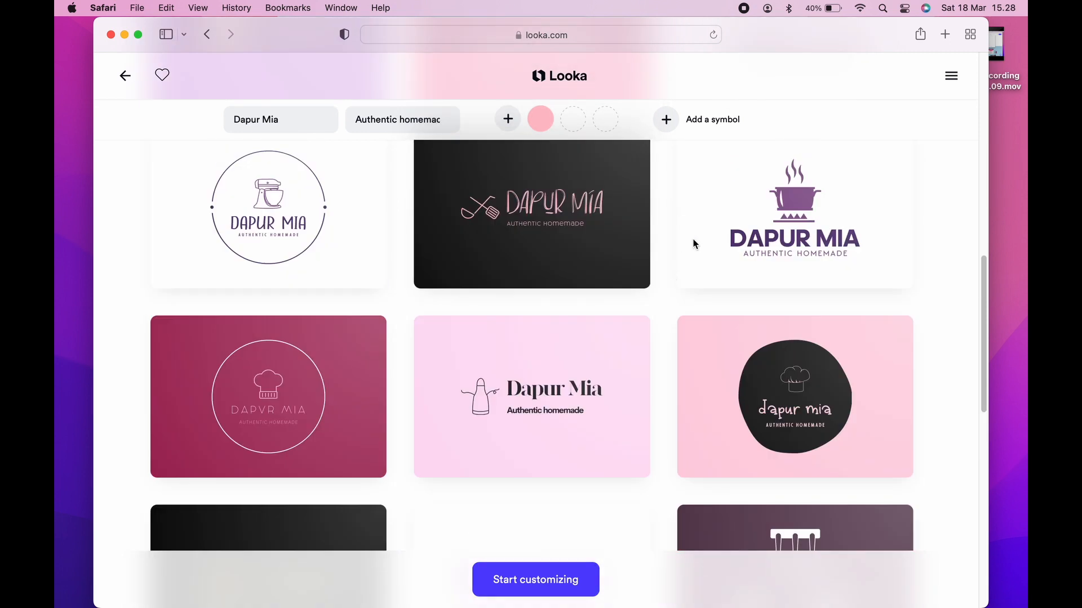
mouse_move(783, 195)
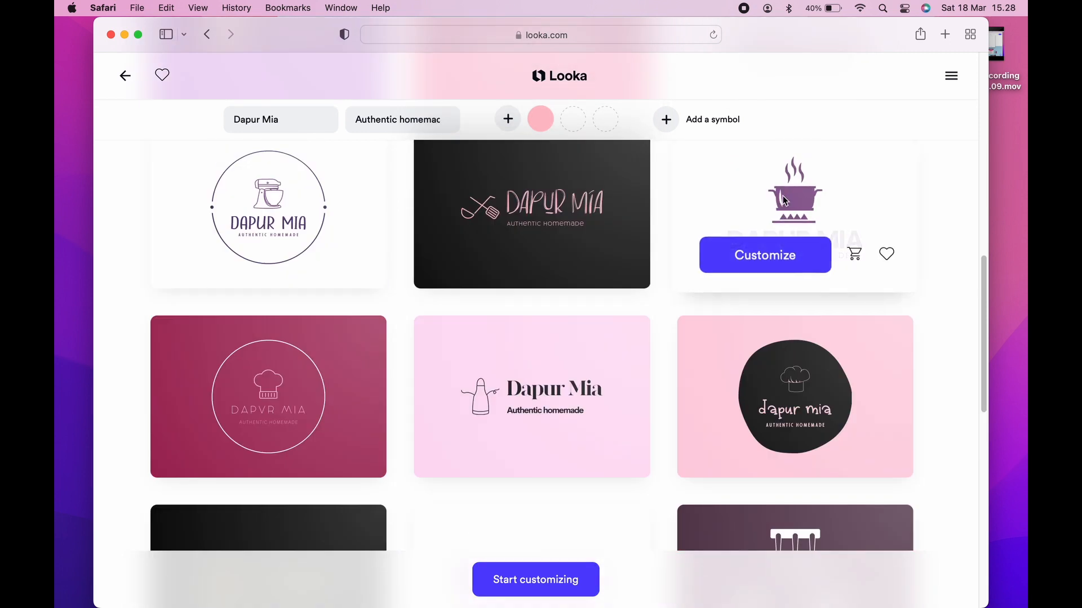
click(892, 261)
- Look through the rest of the generated Dapur Mia designs and load more logos
scroll(660, 311, down, 4)
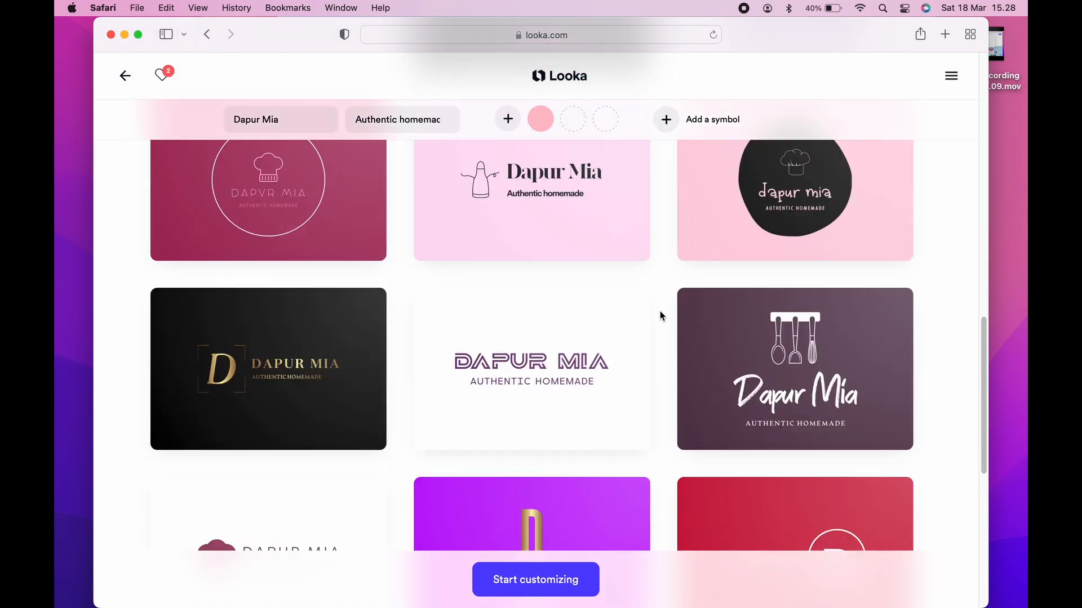
scroll(660, 315, down, 4)
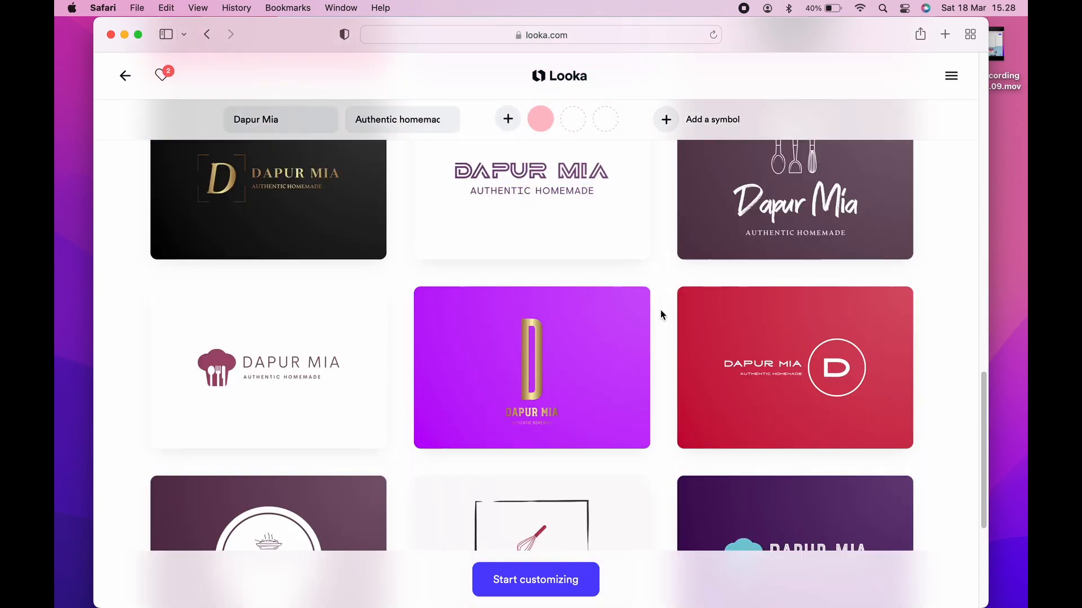
scroll(660, 315, down, 4)
scroll(661, 314, down, 2)
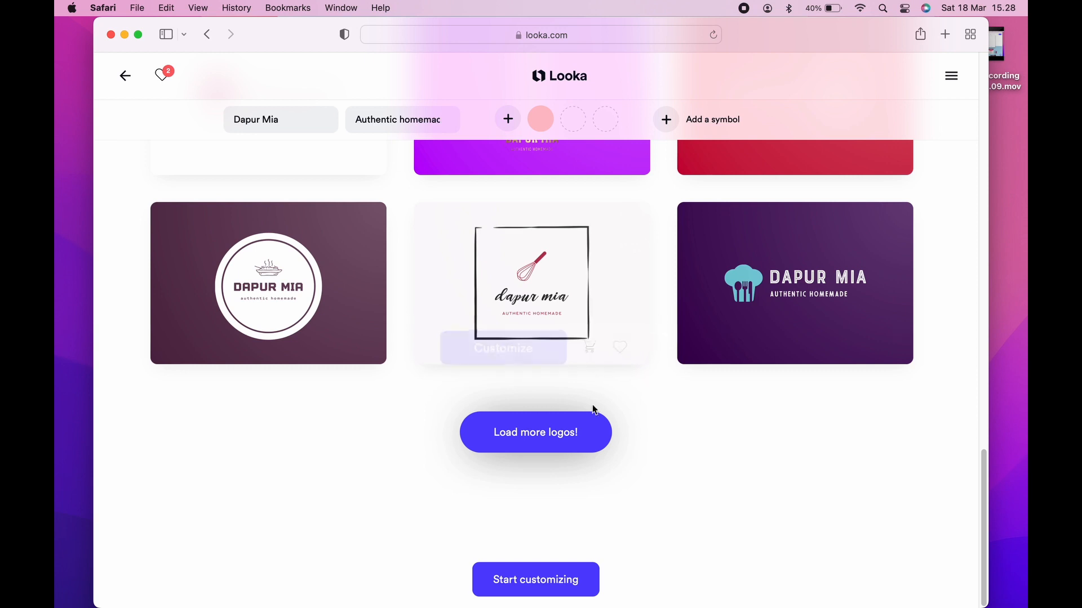
click(562, 434)
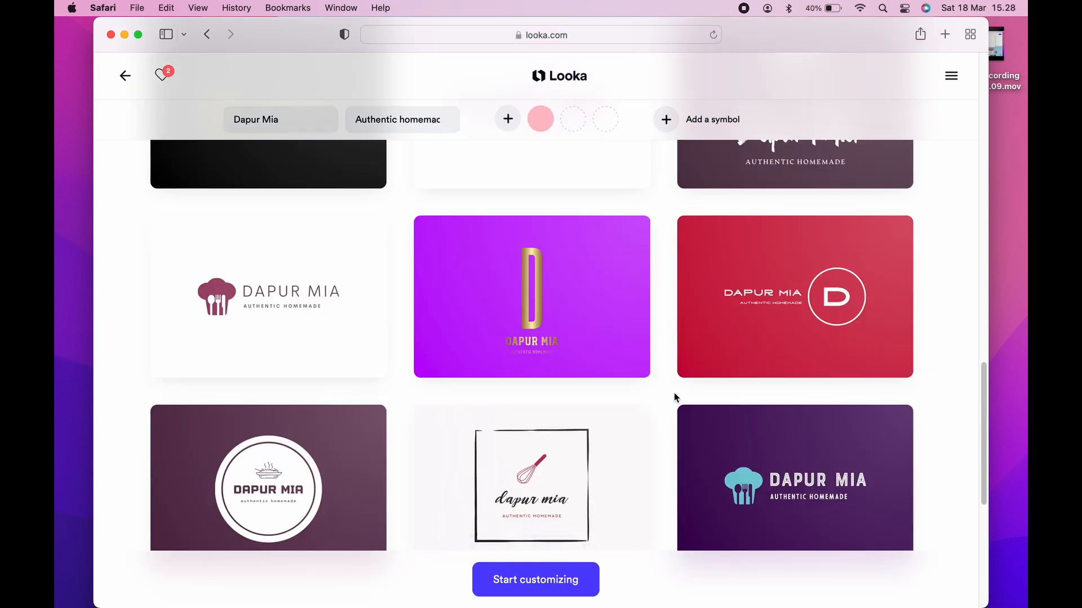
- Favorite the burgundy logo with the pot in a white circle and the black logo with the framed gold D
scroll(675, 396, down, 6)
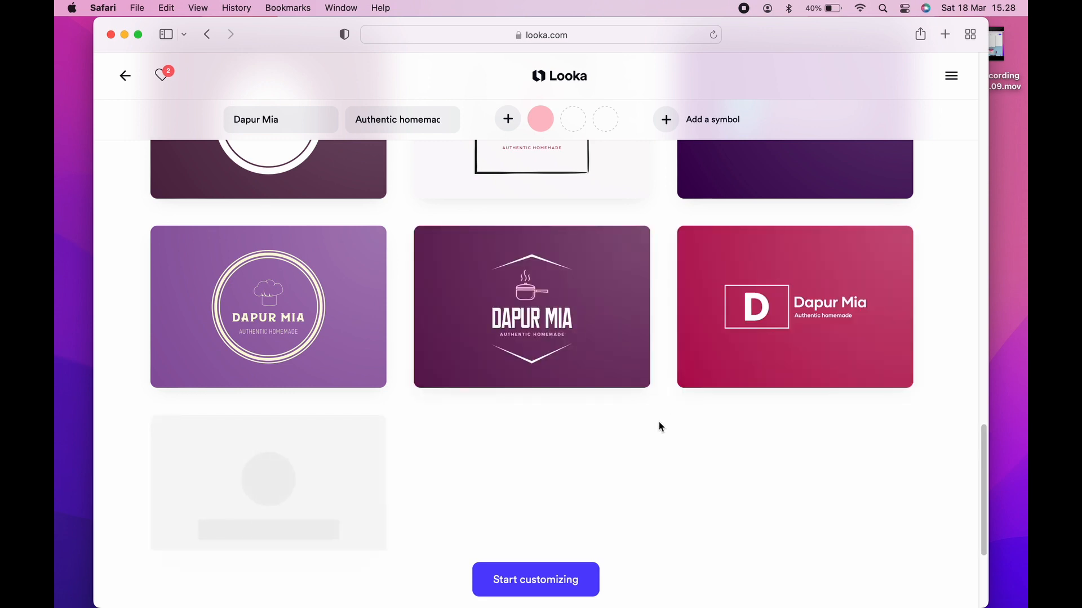
scroll(658, 421, down, 3)
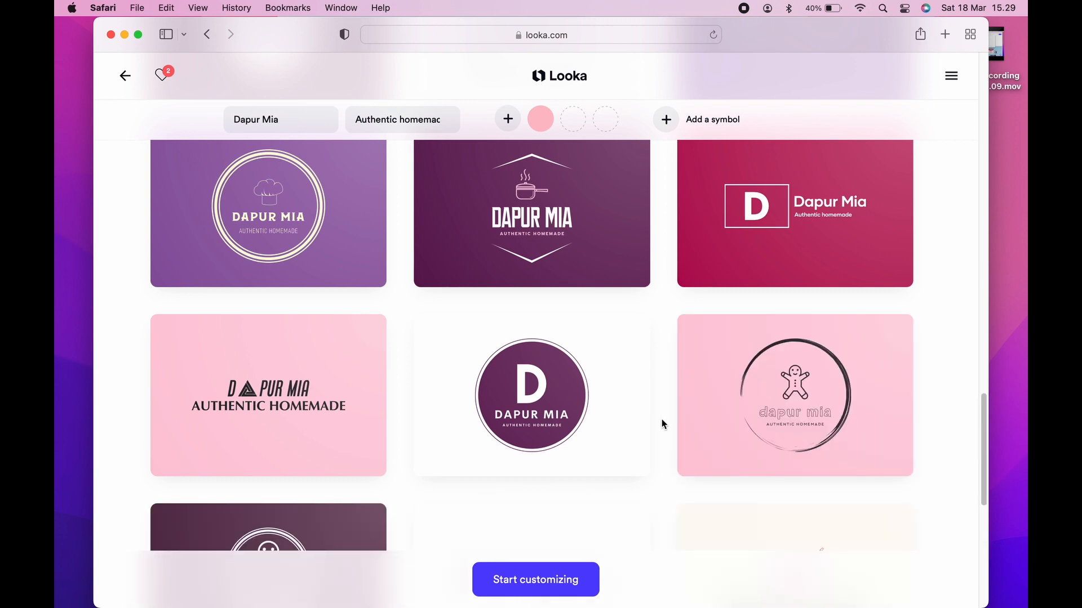
scroll(662, 423, down, 5)
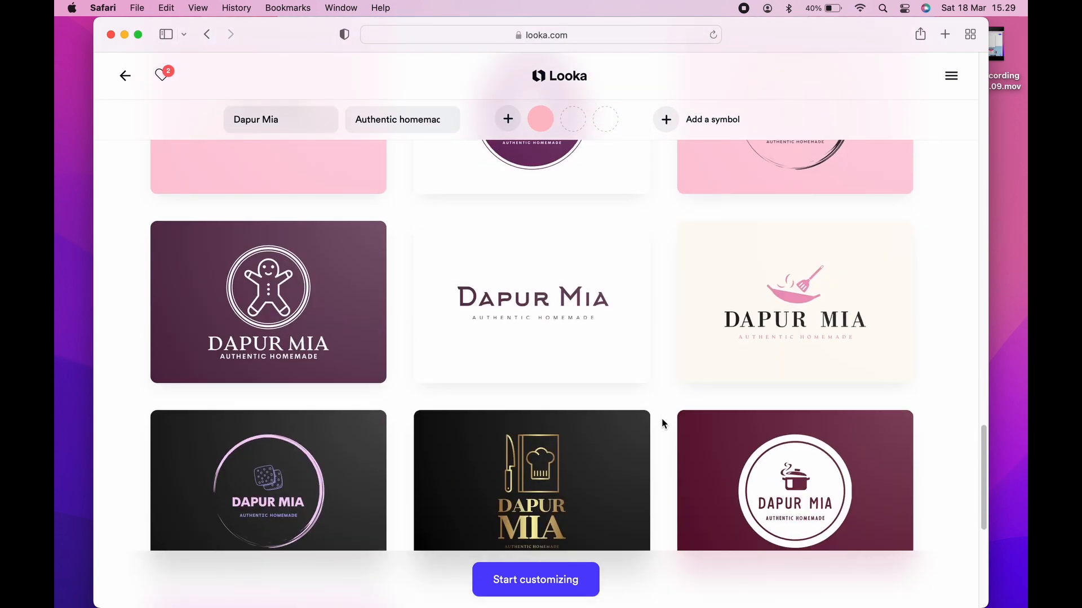
scroll(662, 424, down, 1)
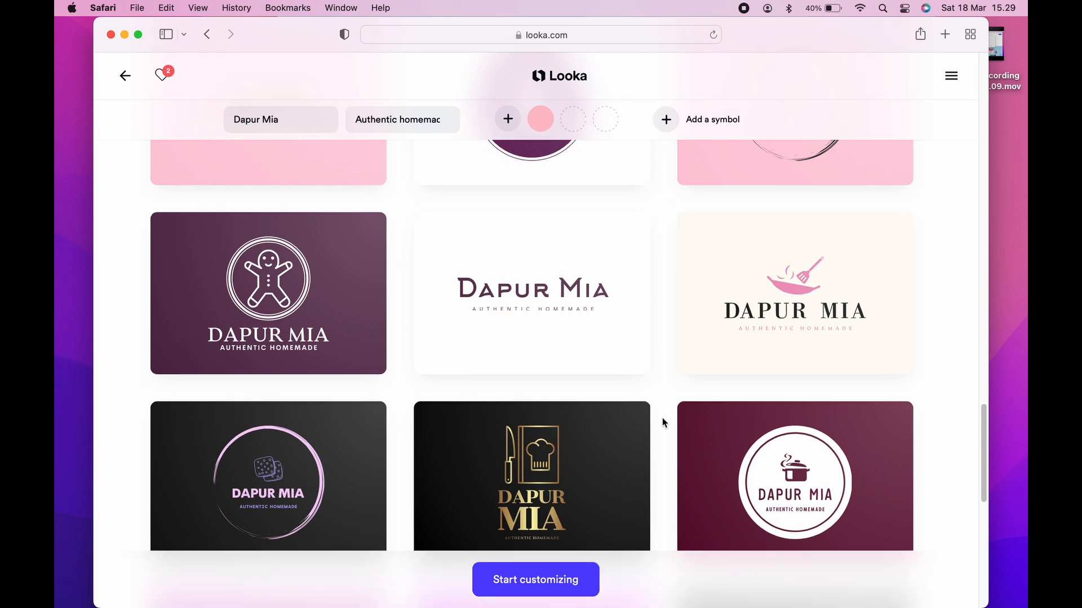
scroll(663, 422, down, 2)
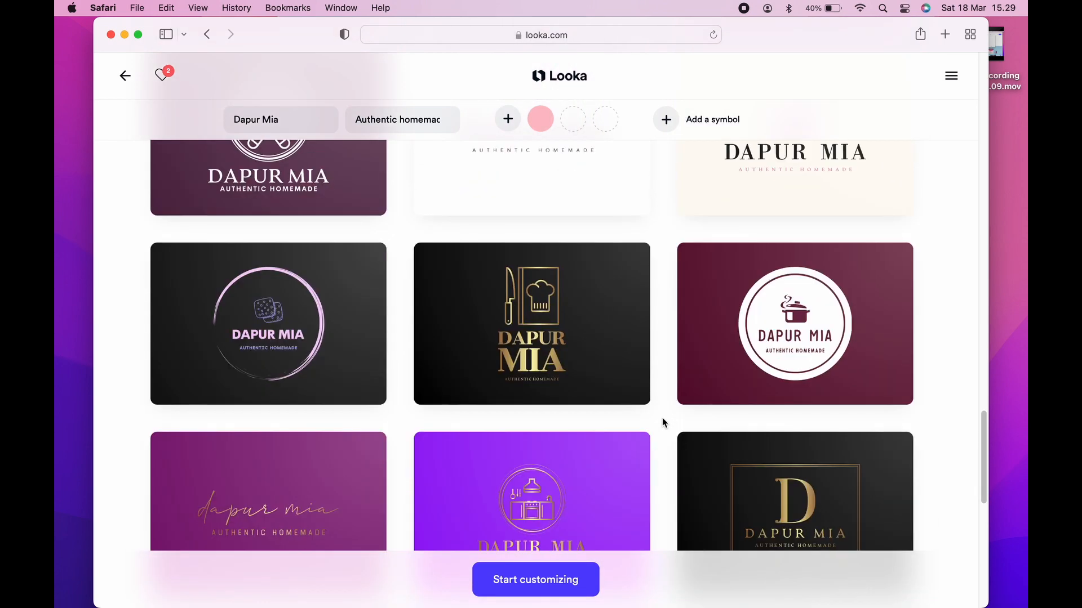
scroll(663, 422, down, 2)
mouse_move(777, 271)
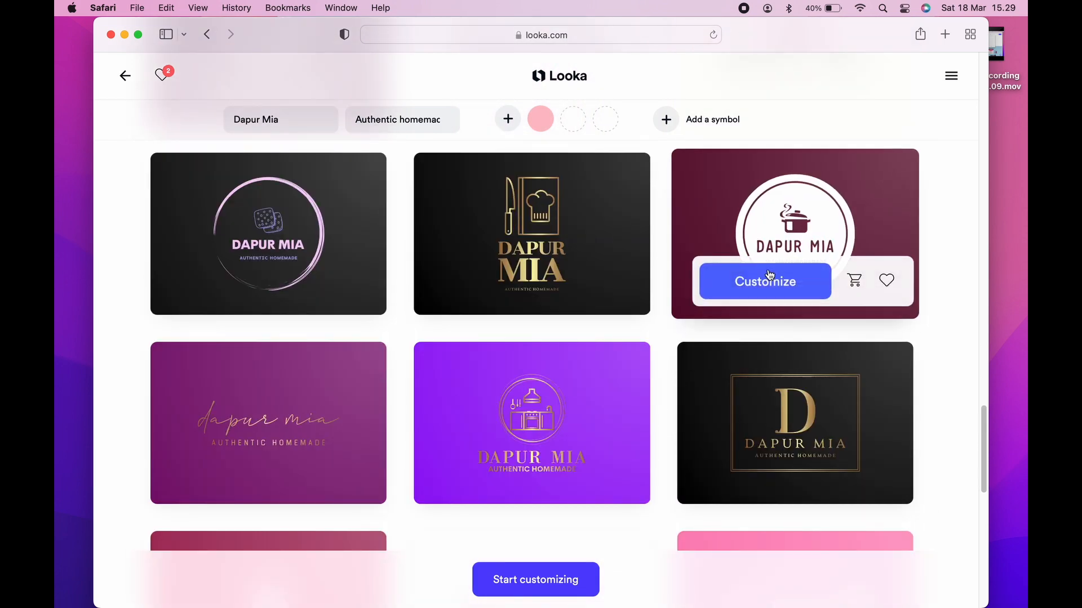
click(891, 286)
click(888, 471)
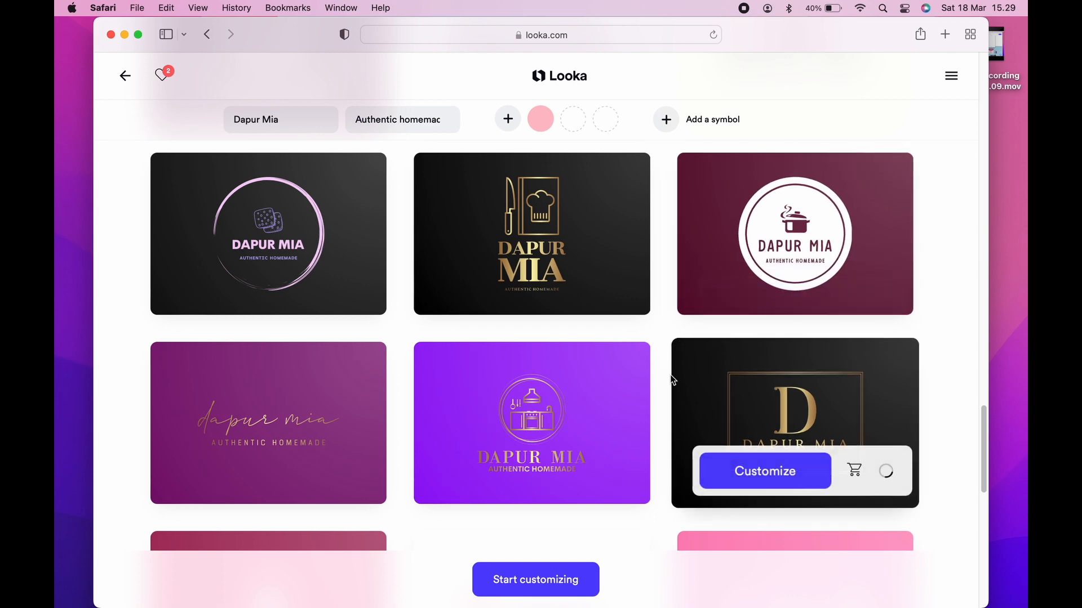
- Review the remaining designs and favorite the dark purple logo with the white hanging kitchen utensils
scroll(652, 375, down, 3)
scroll(652, 372, down, 2)
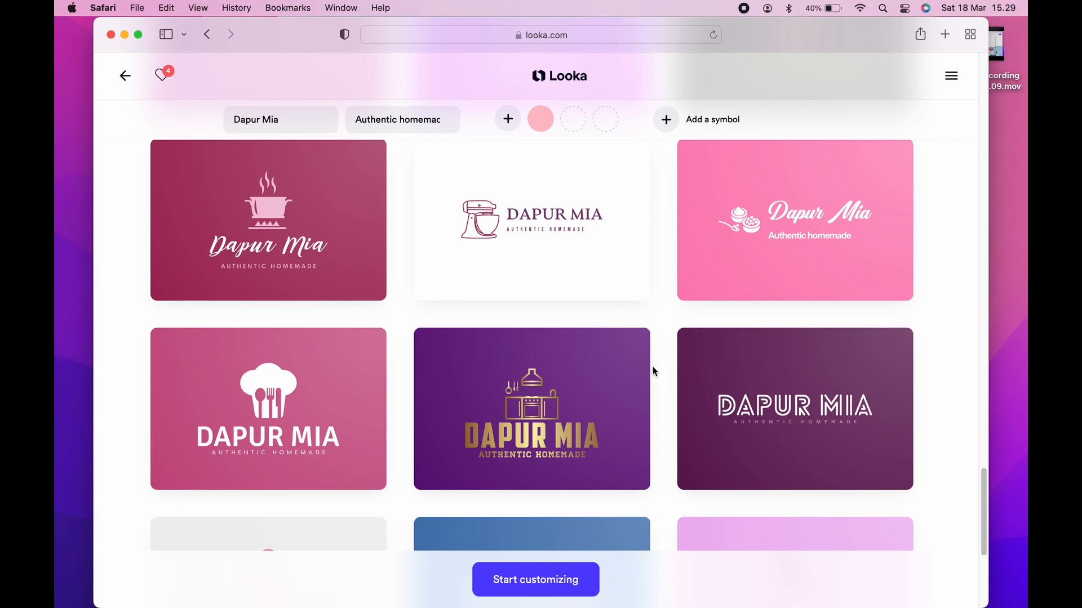
scroll(652, 372, down, 3)
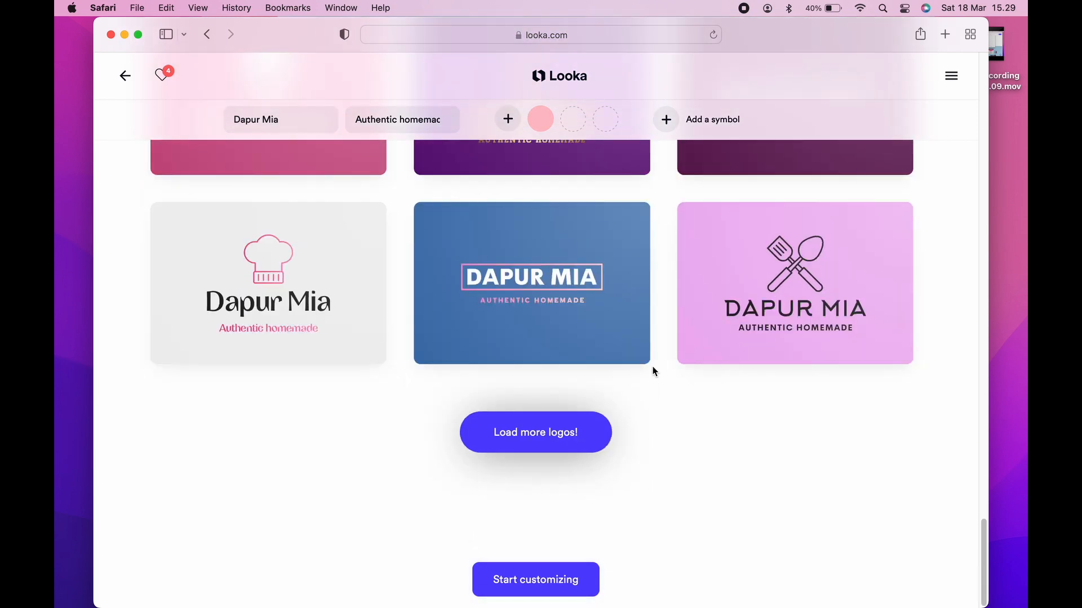
scroll(652, 372, up, 5)
scroll(653, 370, up, 8)
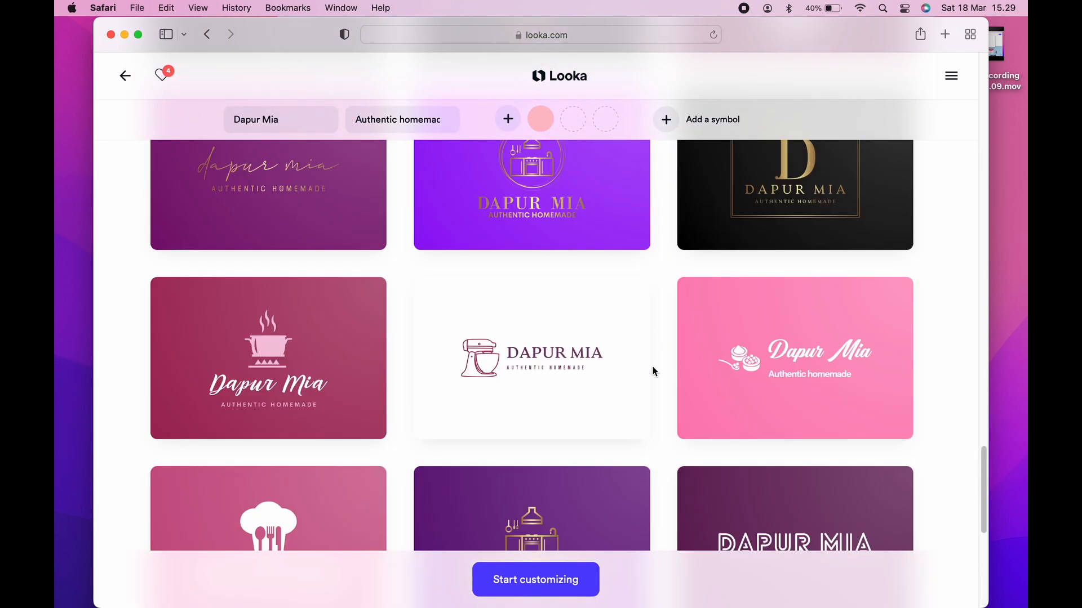
scroll(652, 371, up, 3)
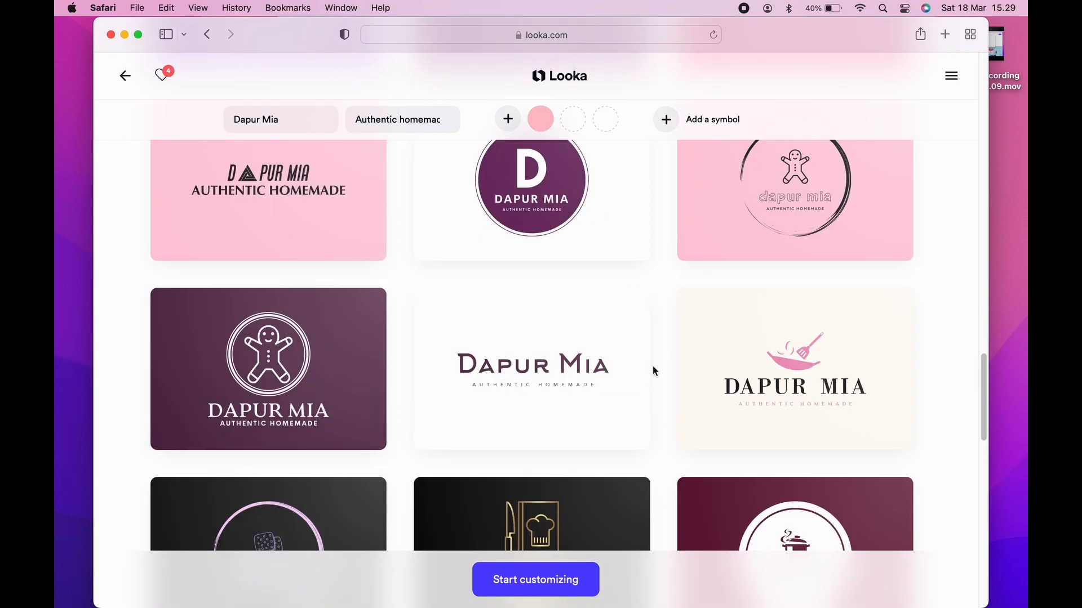
scroll(652, 371, up, 1)
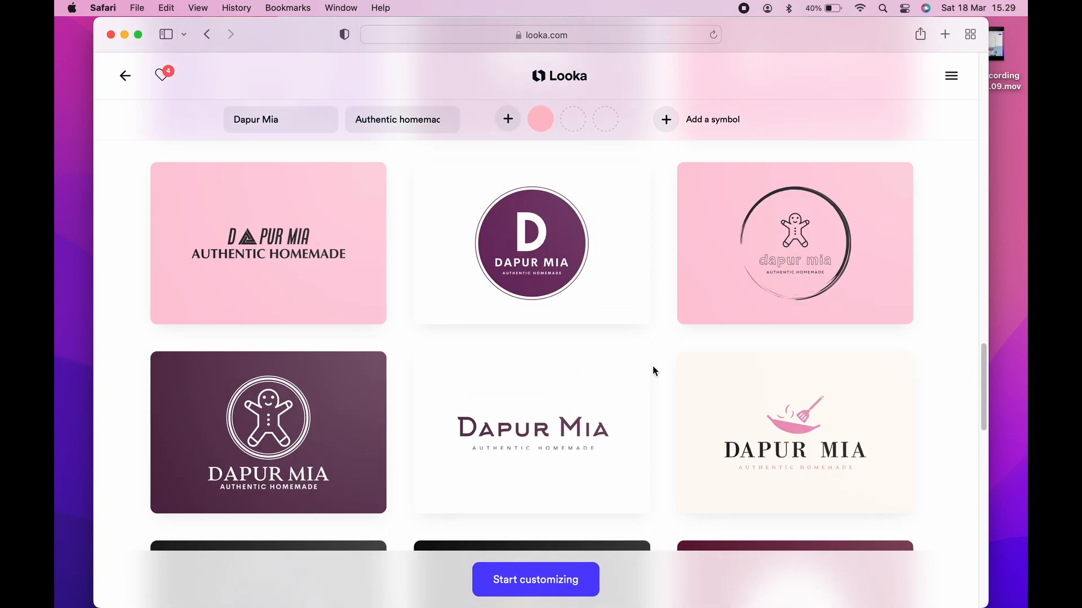
scroll(652, 371, up, 10)
scroll(653, 366, up, 10)
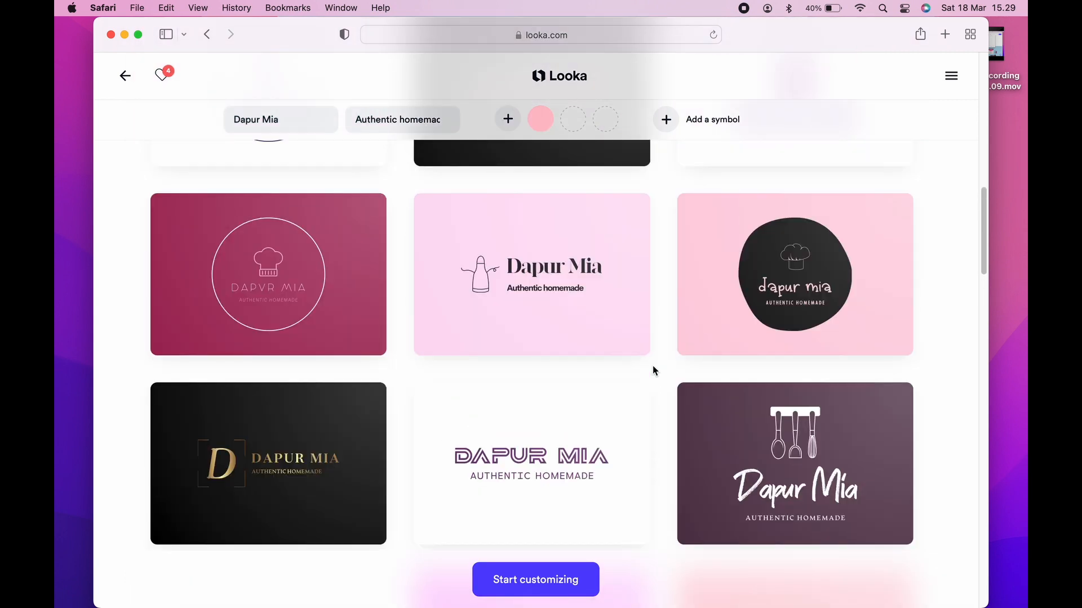
mouse_move(866, 488)
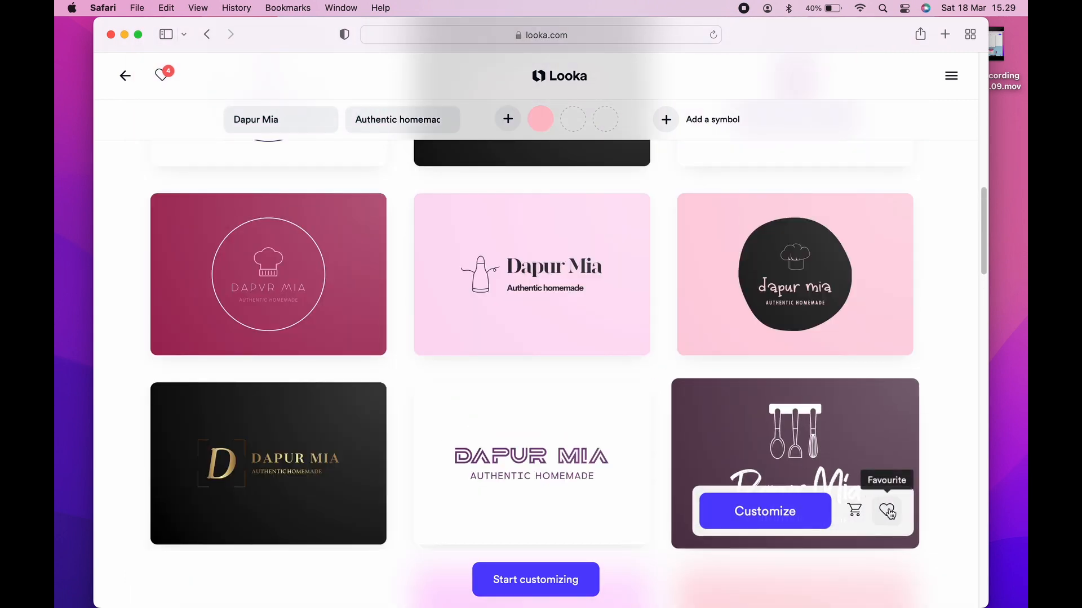
- Compare the first designs again and open the purple steaming-pot logo for customizing
scroll(691, 357, up, 5)
scroll(691, 357, up, 8)
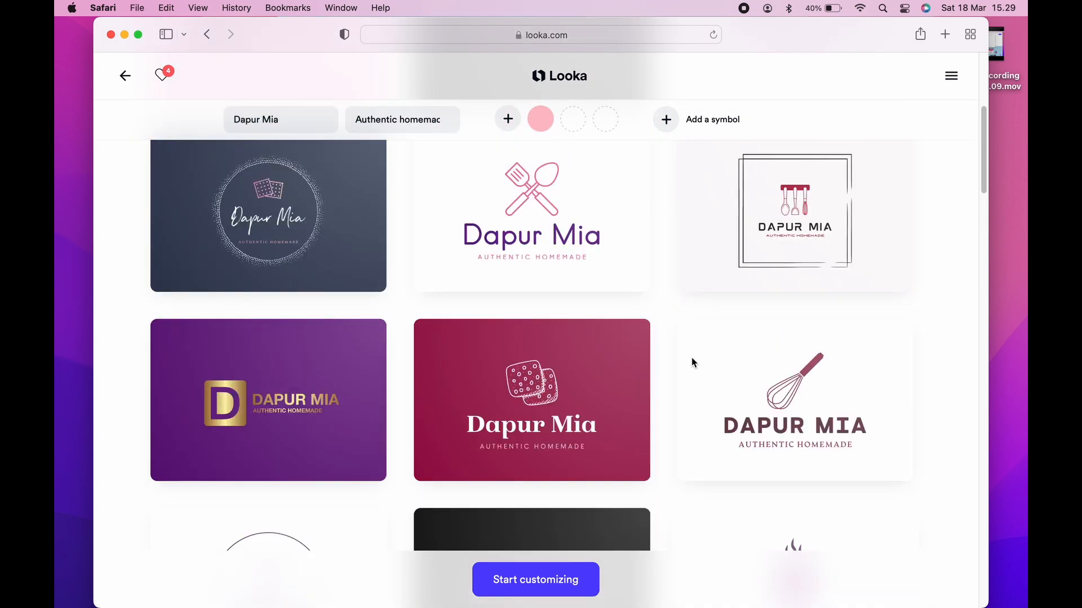
scroll(671, 382, down, 2)
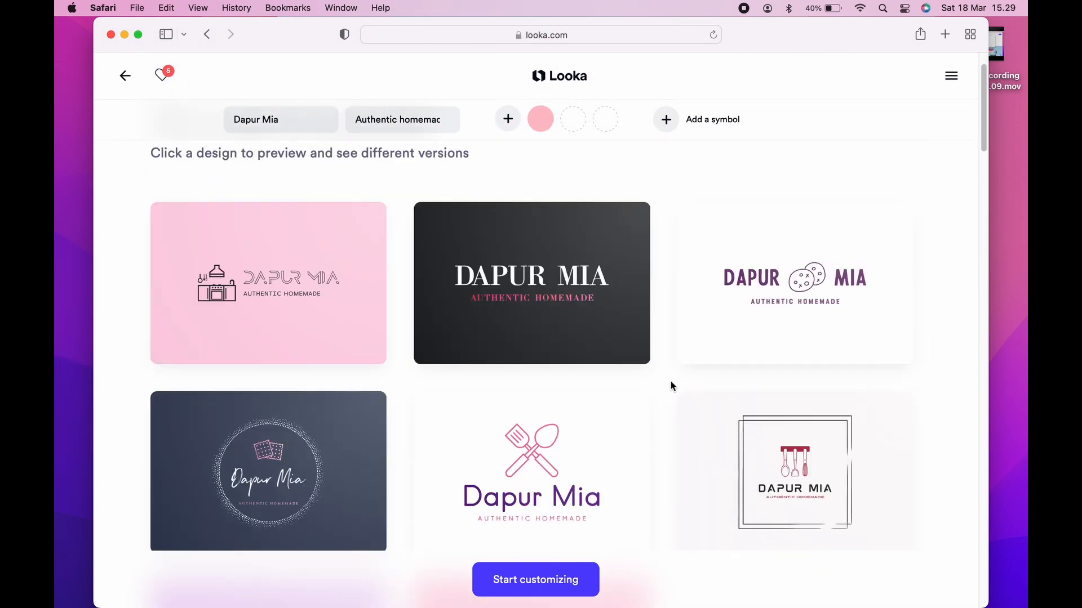
mouse_move(263, 254)
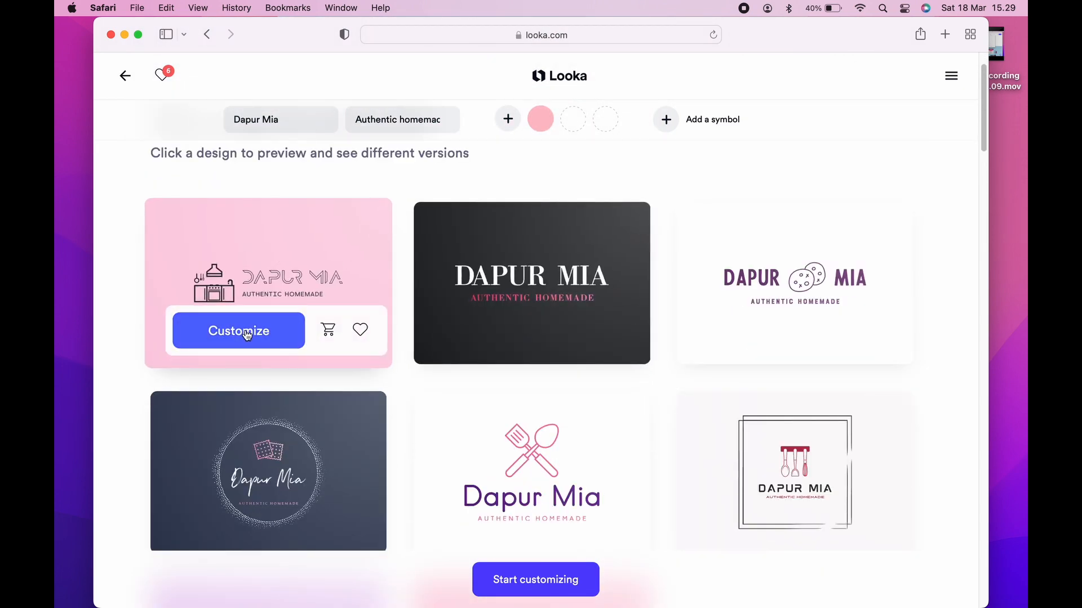
mouse_move(749, 474)
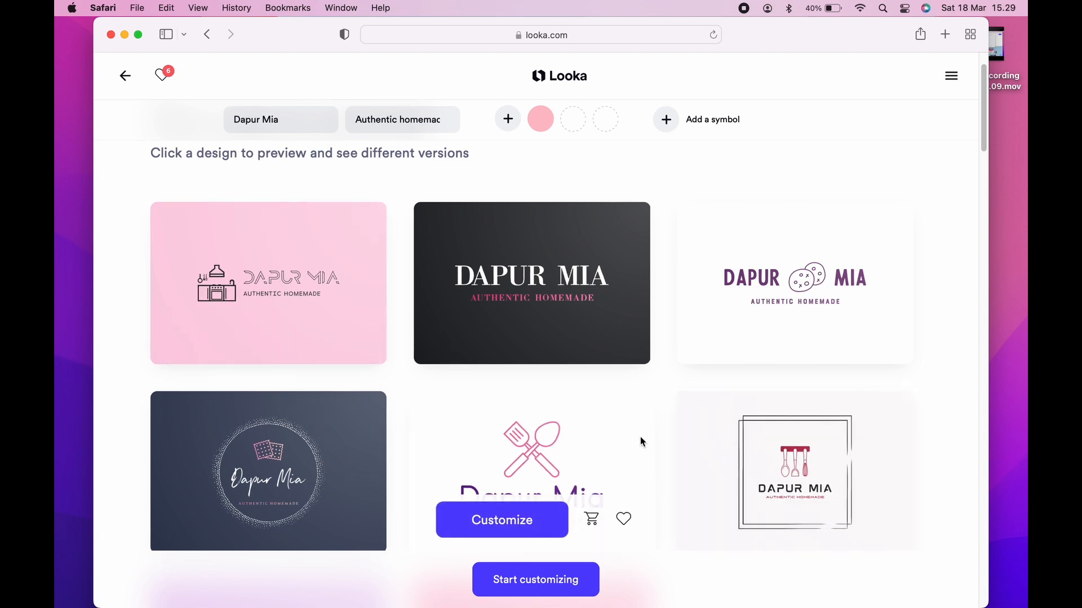
scroll(640, 437, down, 10)
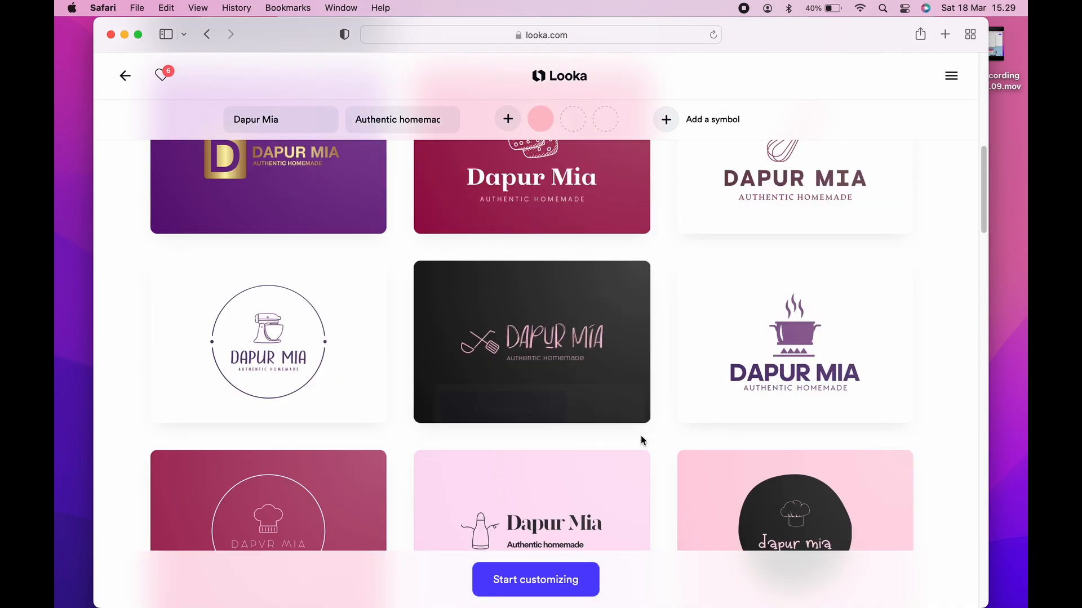
mouse_move(760, 362)
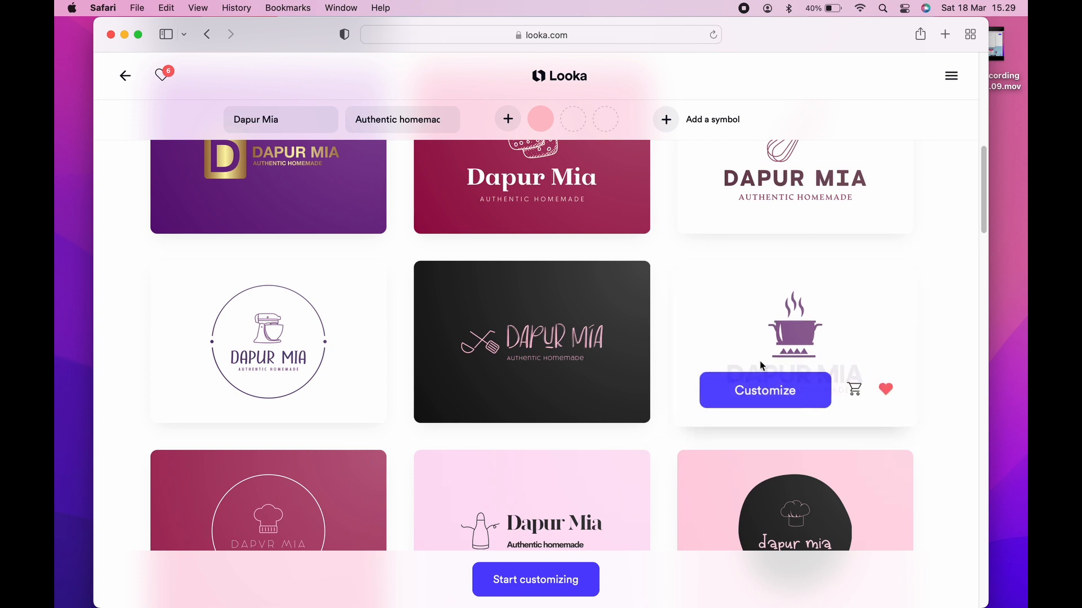
click(771, 392)
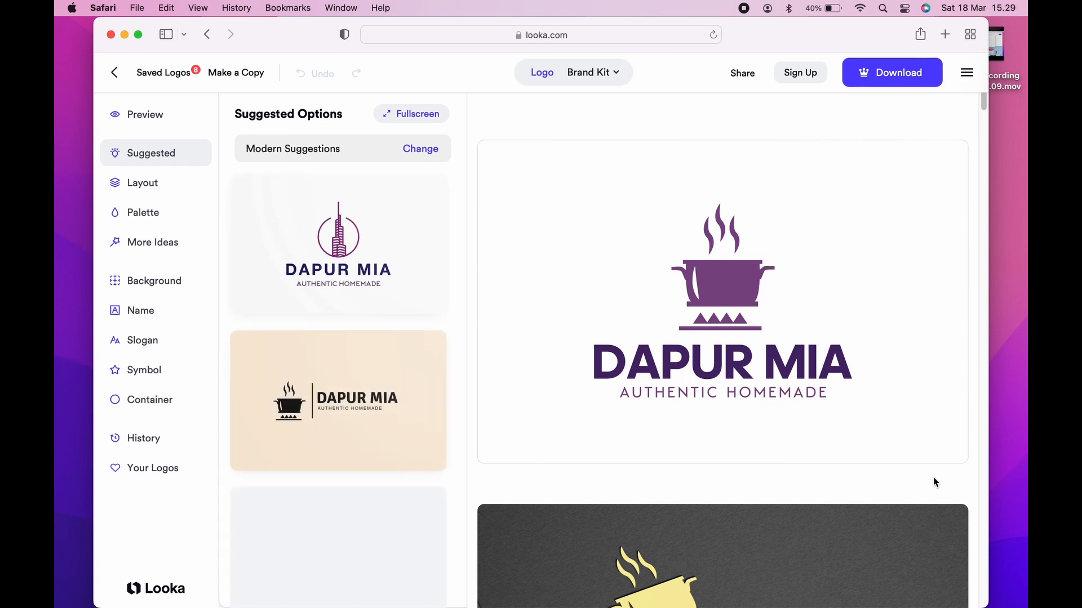
- Browse the Modern Suggestions for alternative versions of the steaming-pot logo
scroll(388, 414, down, 2)
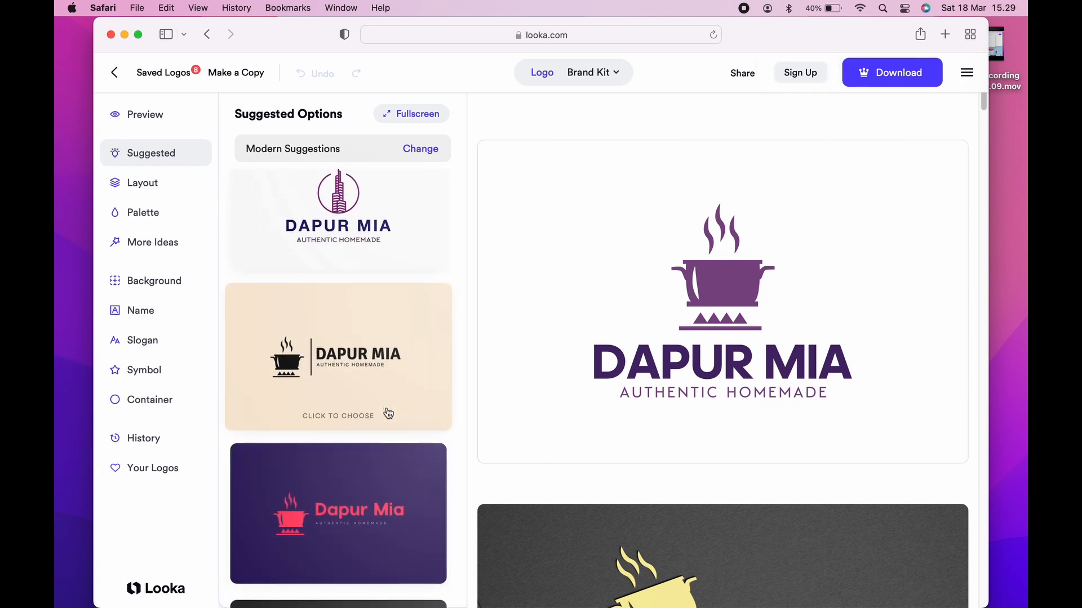
scroll(388, 414, down, 5)
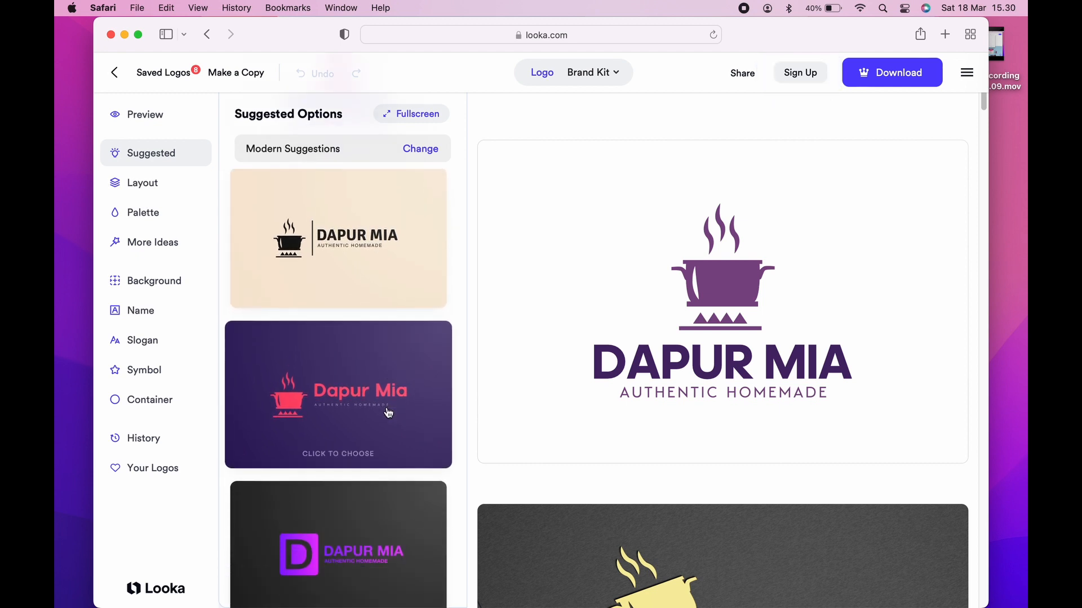
scroll(388, 413, down, 10)
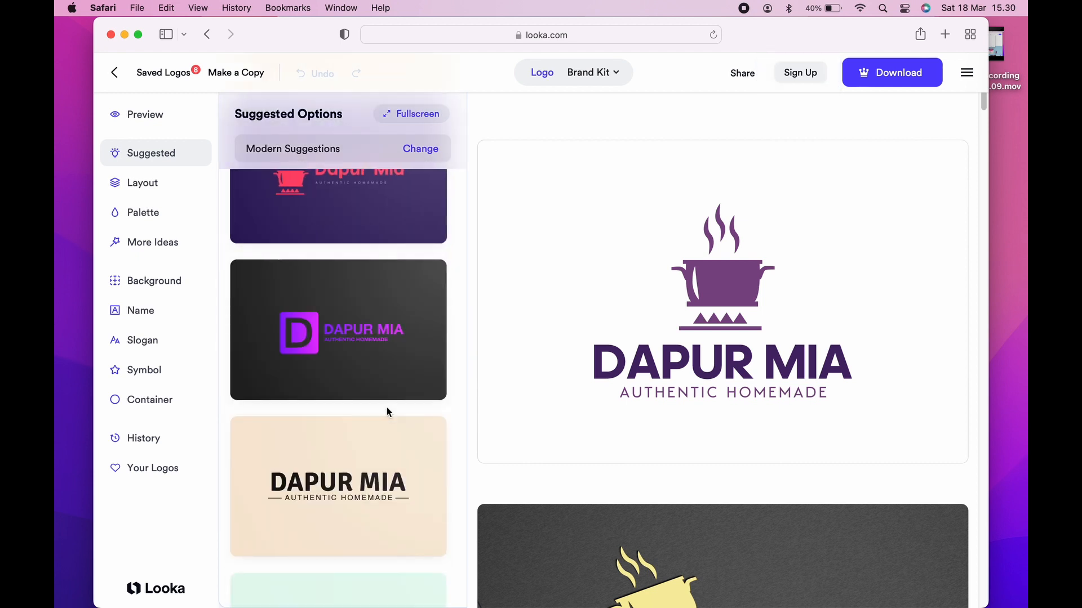
scroll(389, 413, down, 8)
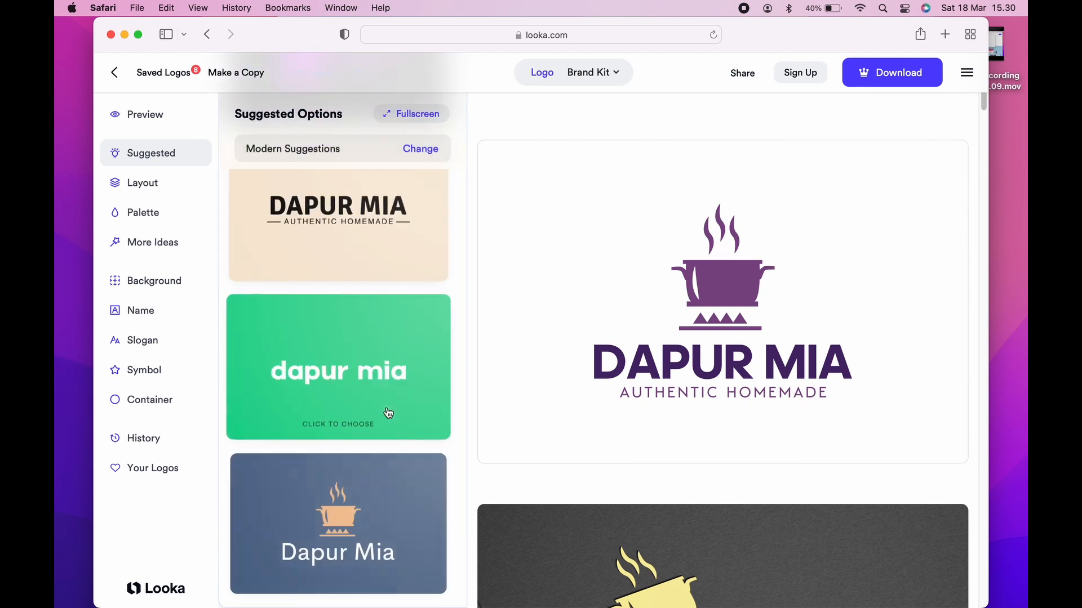
scroll(388, 413, down, 18)
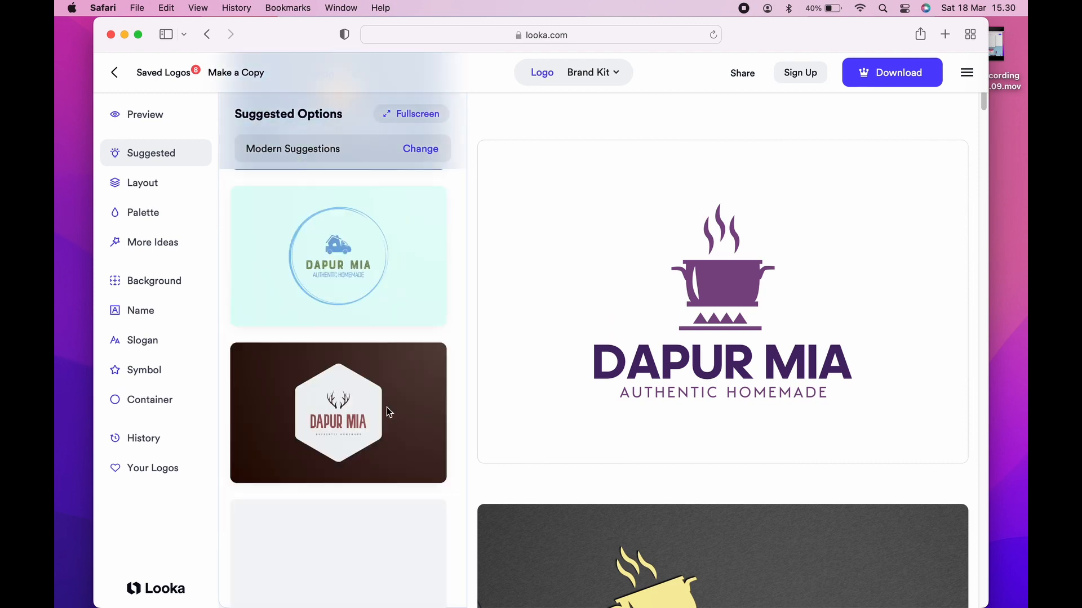
scroll(388, 413, down, 5)
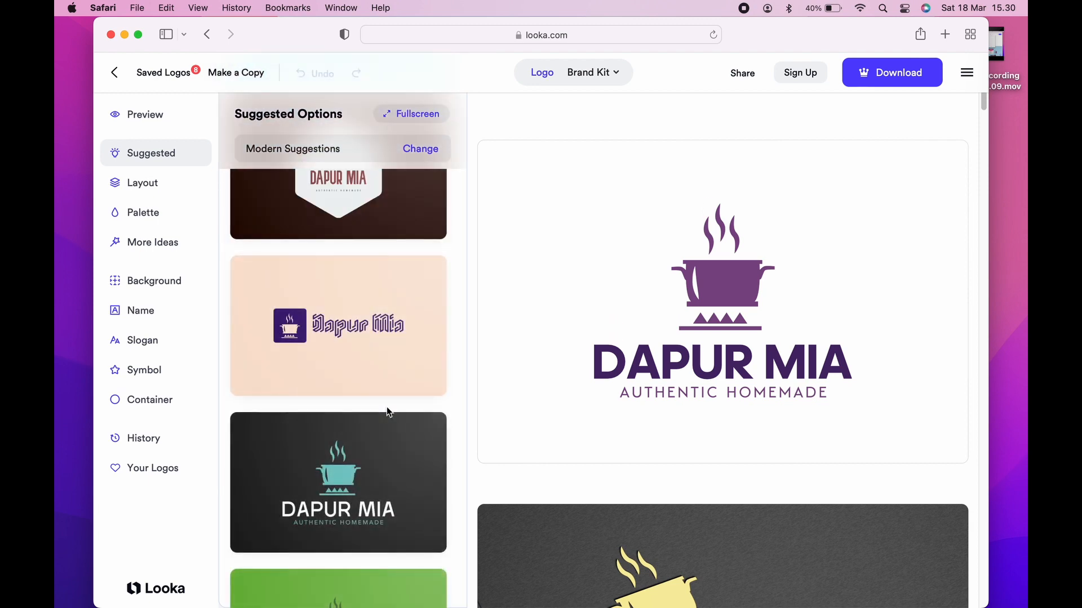
- Browse more of the Modern Suggestions and look over the first mockups of the steaming-pot logo
scroll(387, 408, down, 5)
scroll(386, 407, down, 3)
scroll(725, 357, down, 4)
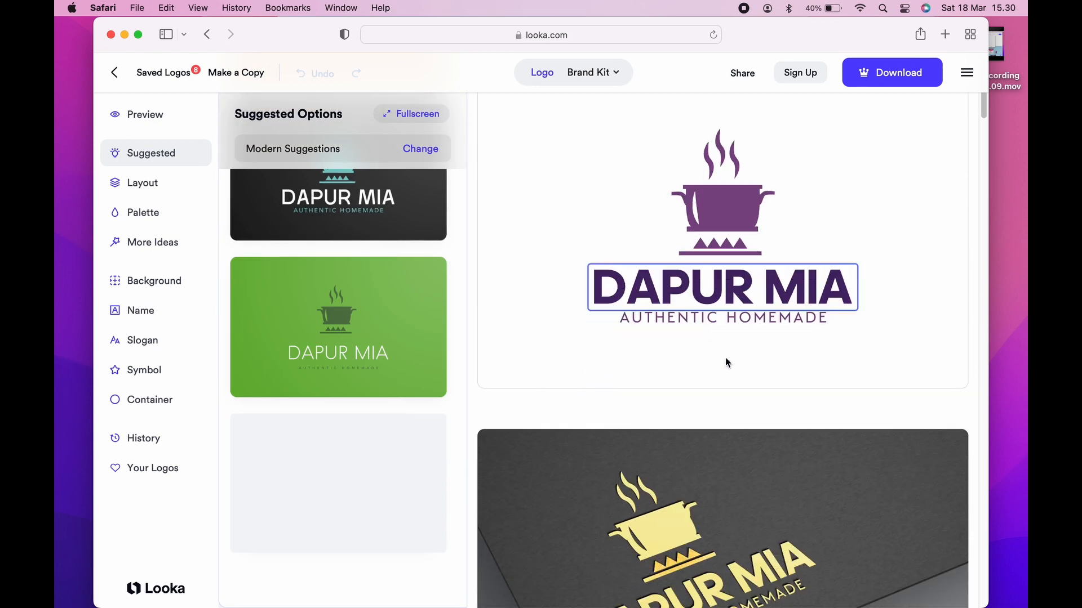
scroll(725, 358, down, 3)
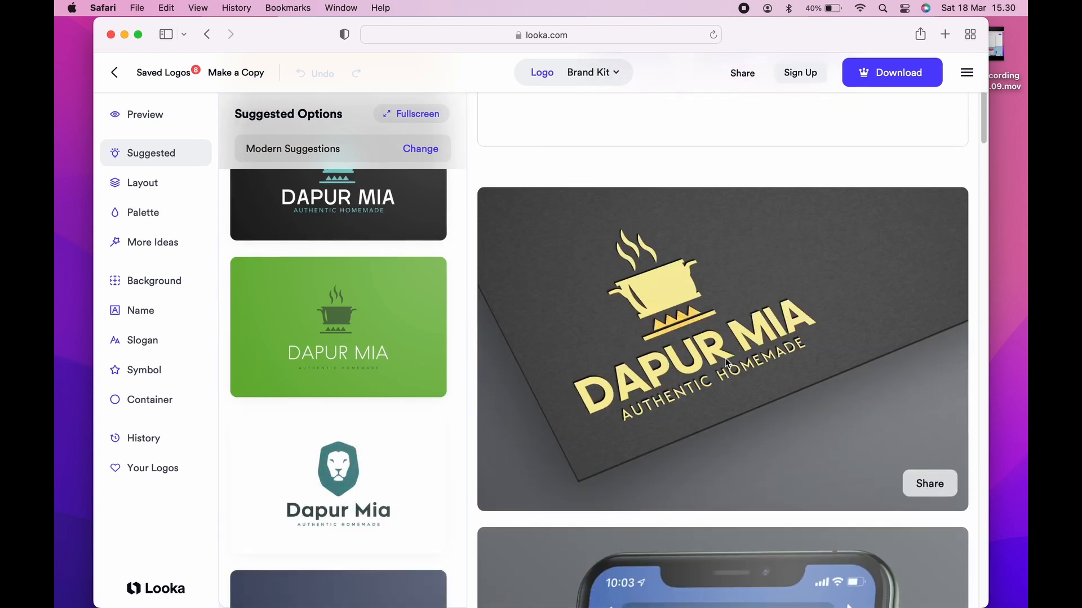
scroll(725, 359, down, 7)
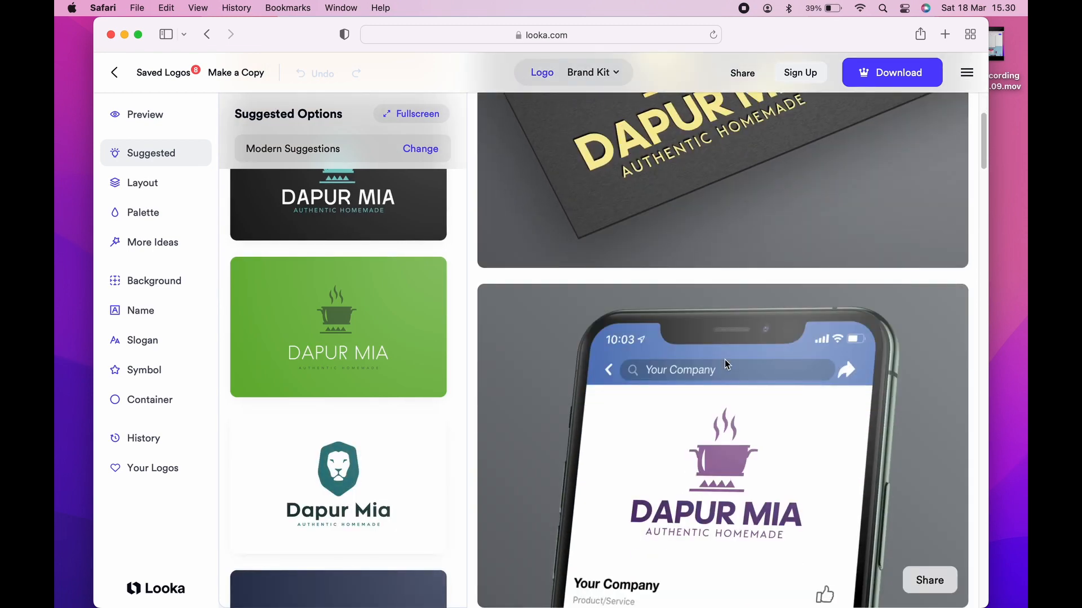
scroll(724, 360, down, 6)
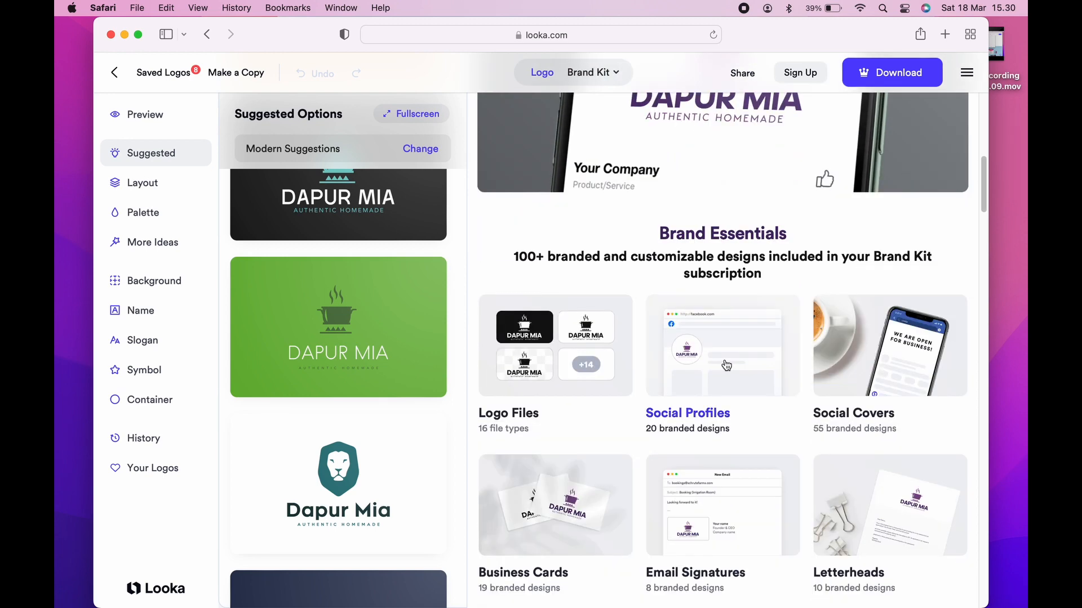
scroll(726, 364, down, 3)
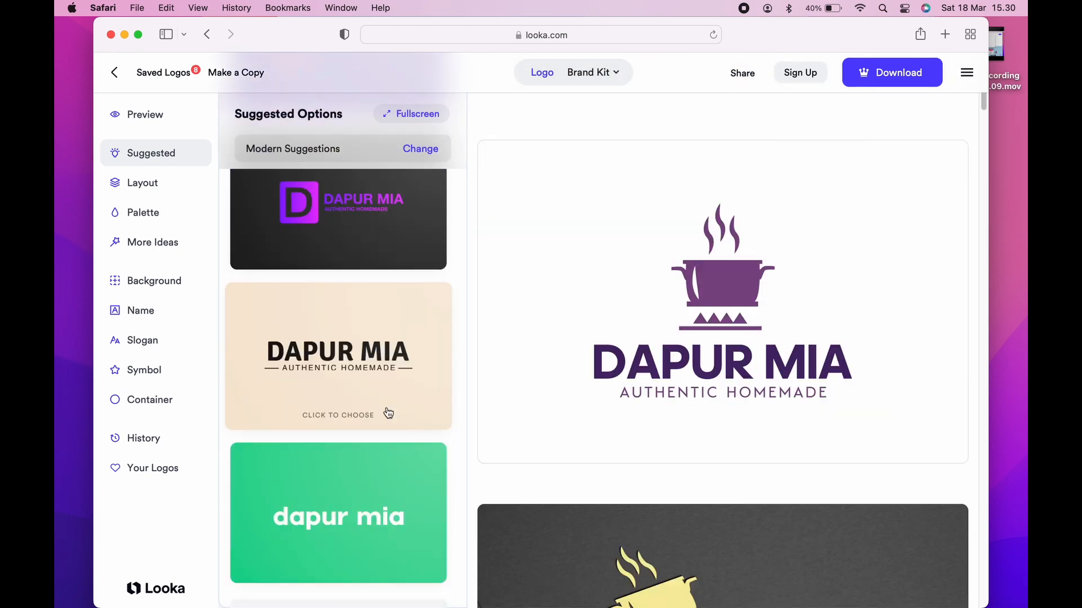
scroll(388, 414, down, 3)
scroll(388, 413, down, 4)
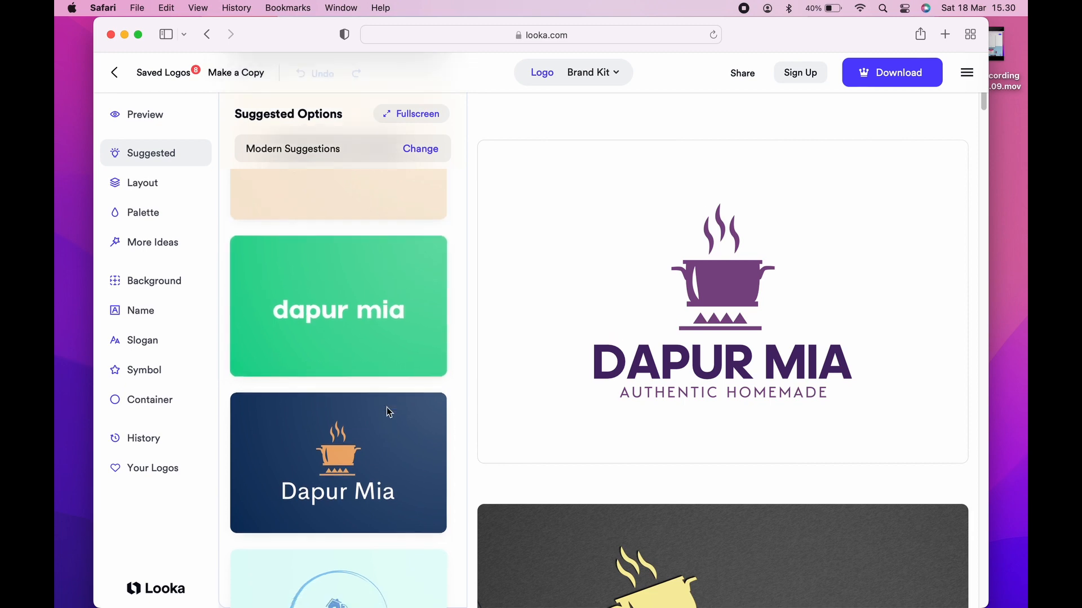
scroll(386, 406, down, 9)
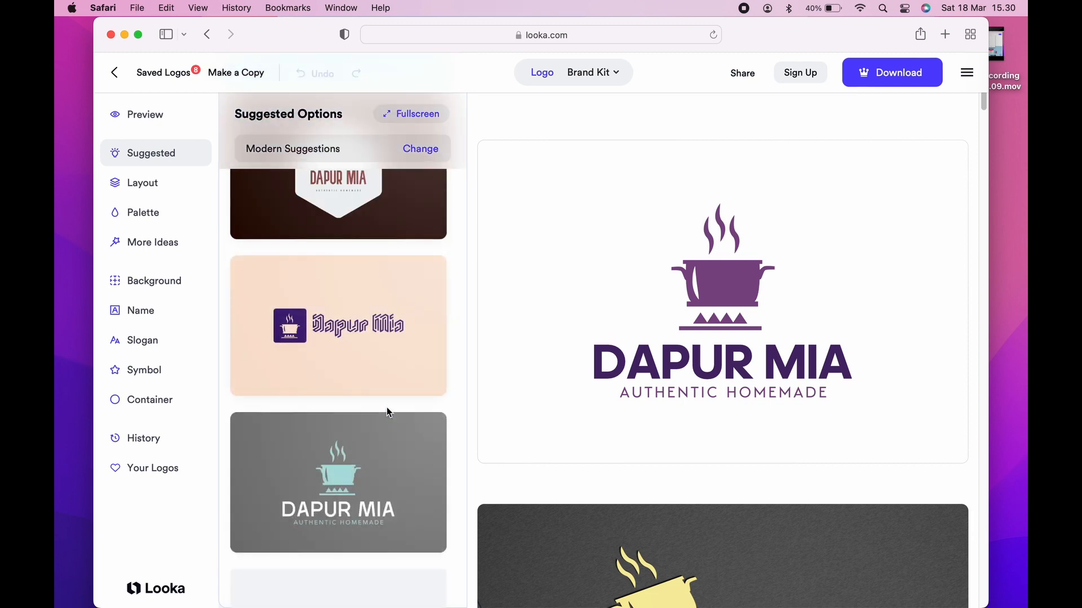
scroll(387, 406, down, 3)
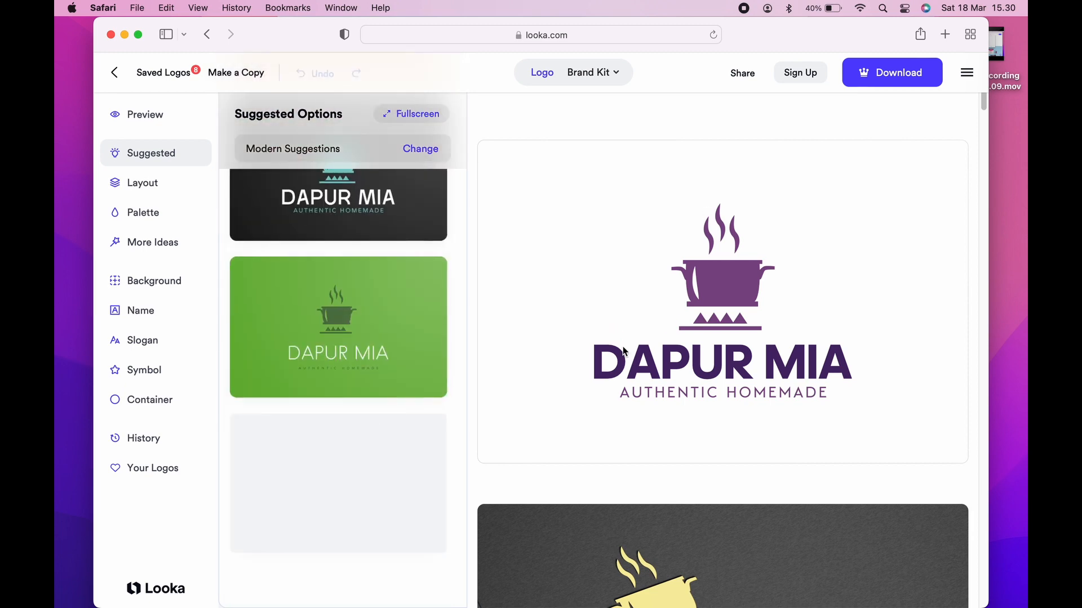
- Examine the logo's mockups, Brand Essentials, color palette and Marketing Essentials through to the wall sign preview
scroll(725, 357, down, 1)
scroll(725, 357, down, 6)
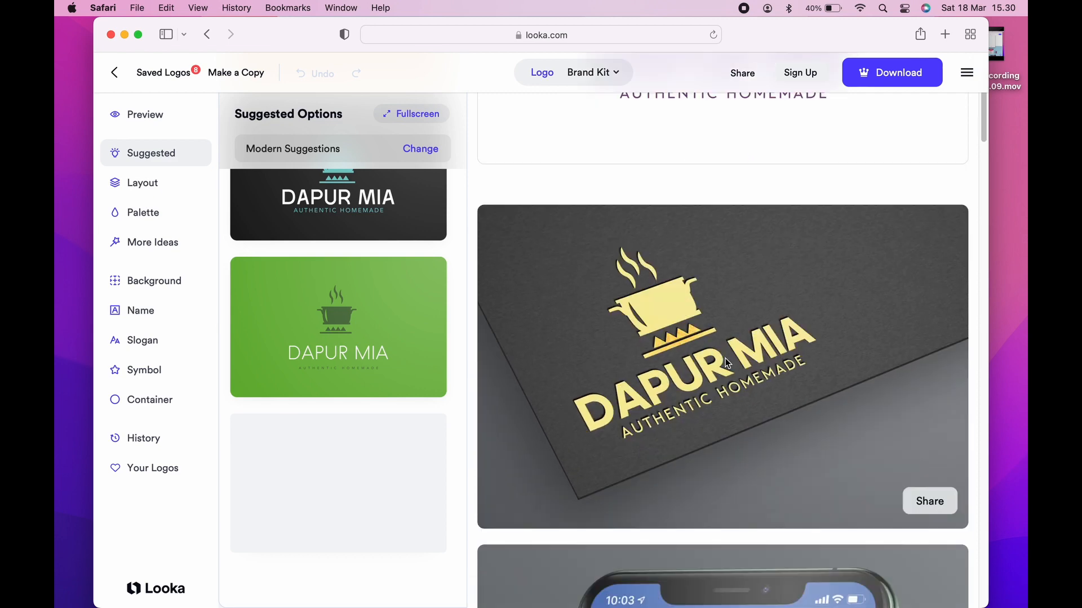
scroll(726, 359, down, 5)
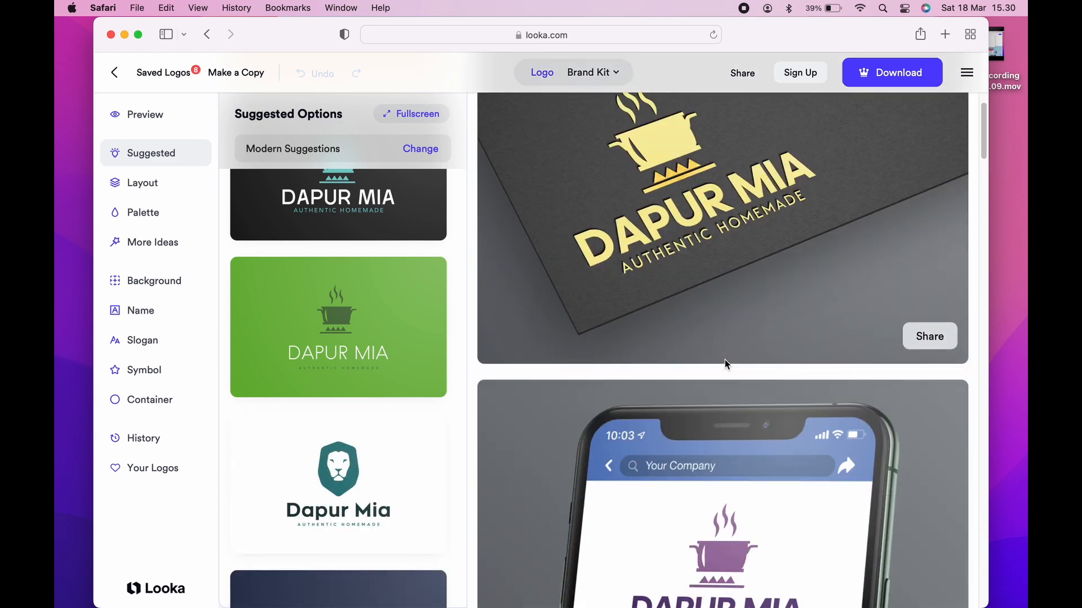
scroll(725, 359, down, 8)
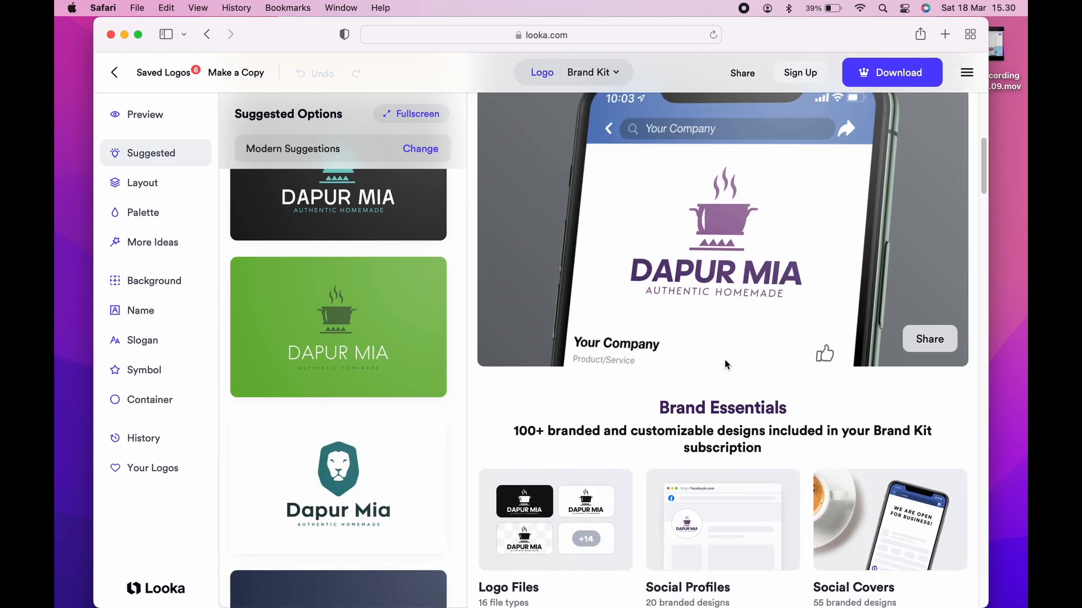
scroll(726, 366, down, 5)
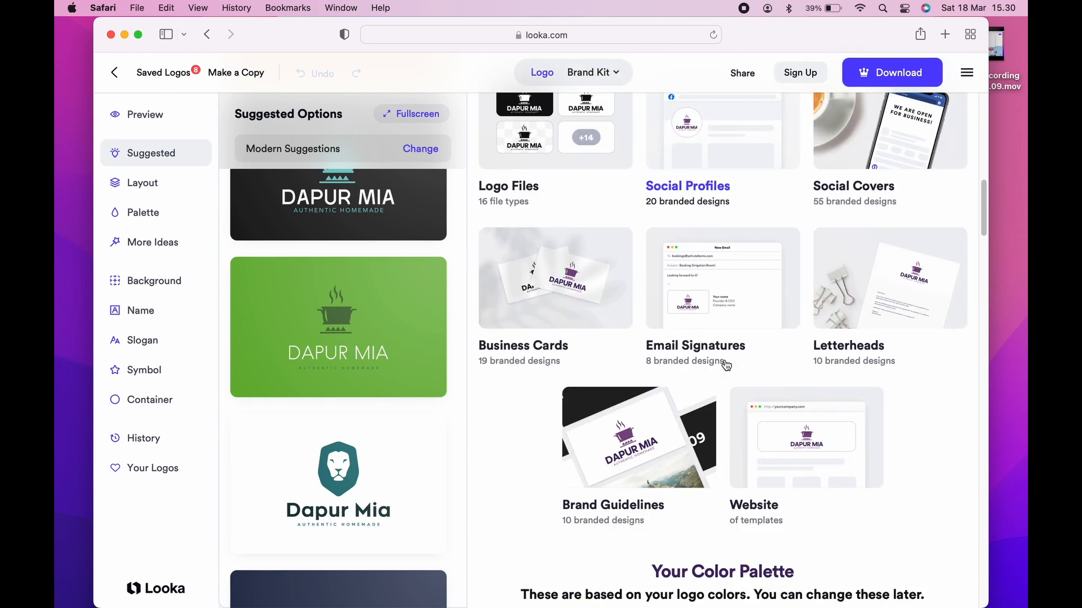
scroll(726, 365, down, 1)
scroll(726, 364, down, 4)
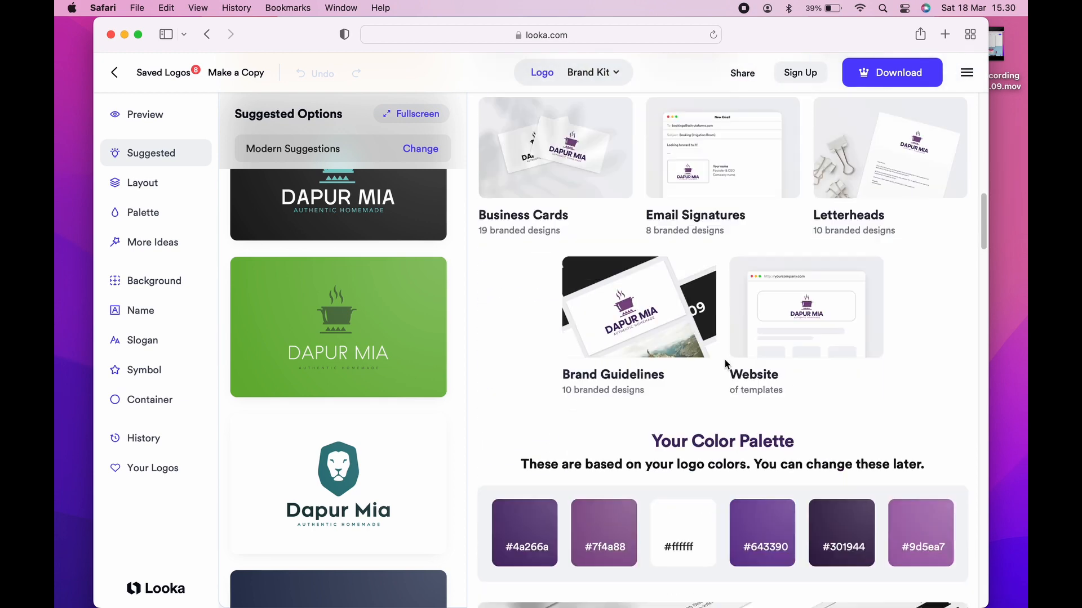
scroll(725, 363, down, 10)
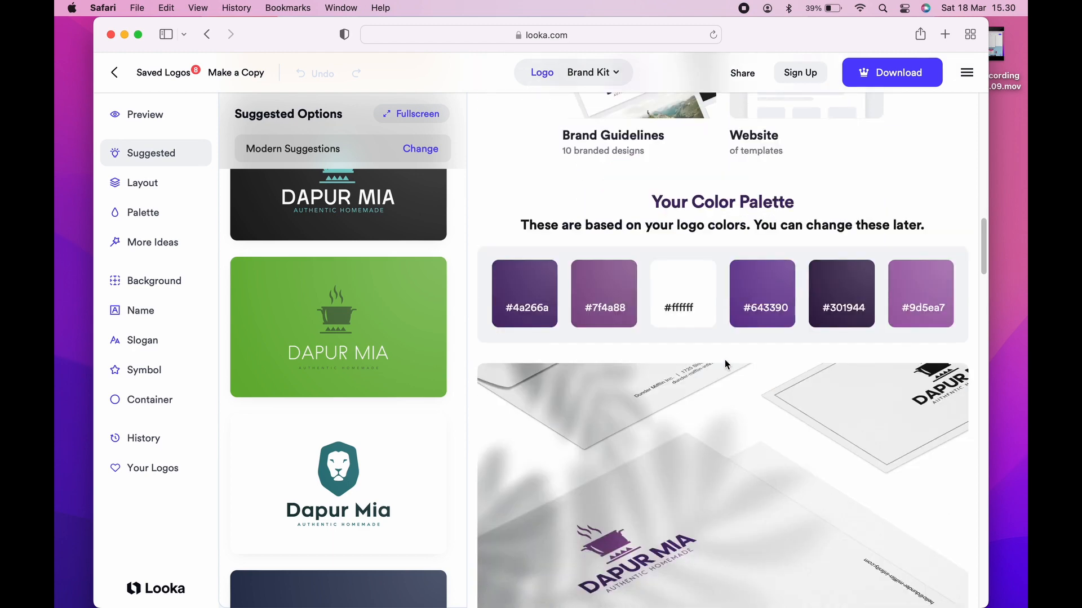
scroll(725, 364, down, 13)
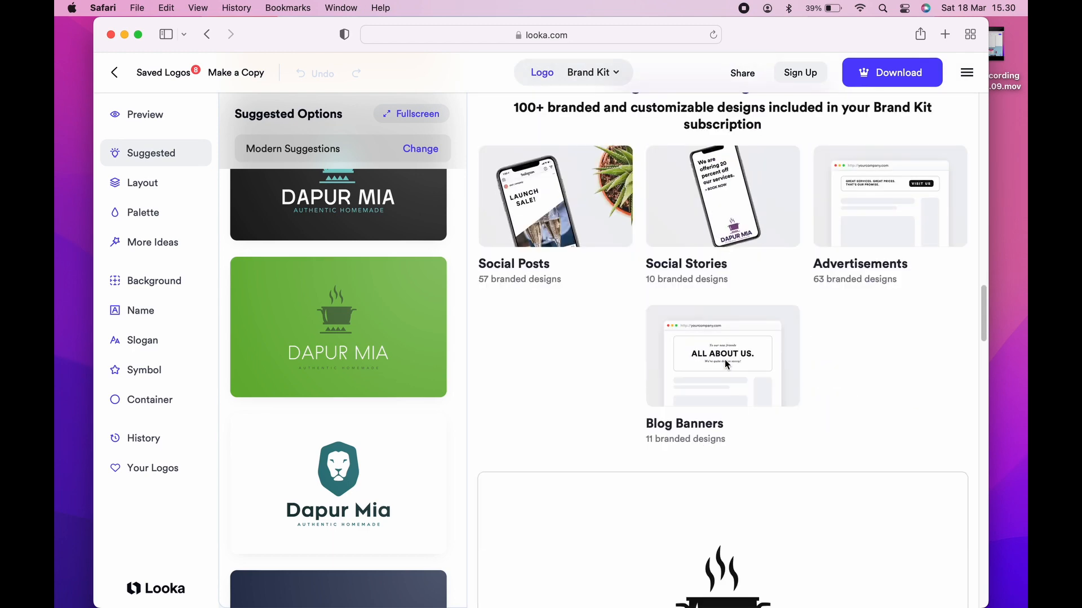
scroll(726, 364, down, 9)
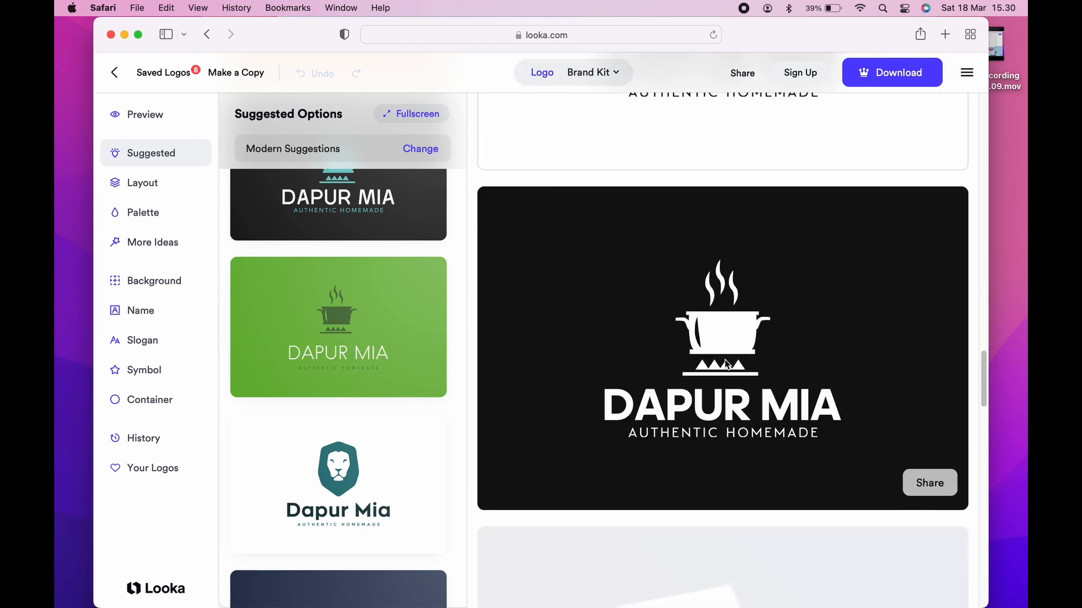
scroll(725, 366, down, 15)
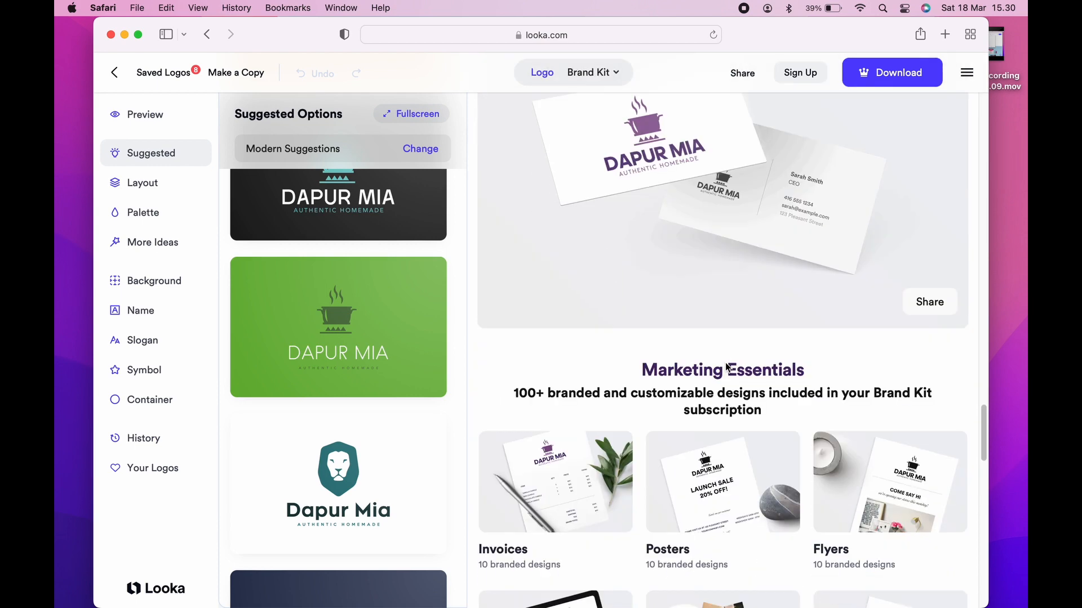
scroll(725, 363, down, 8)
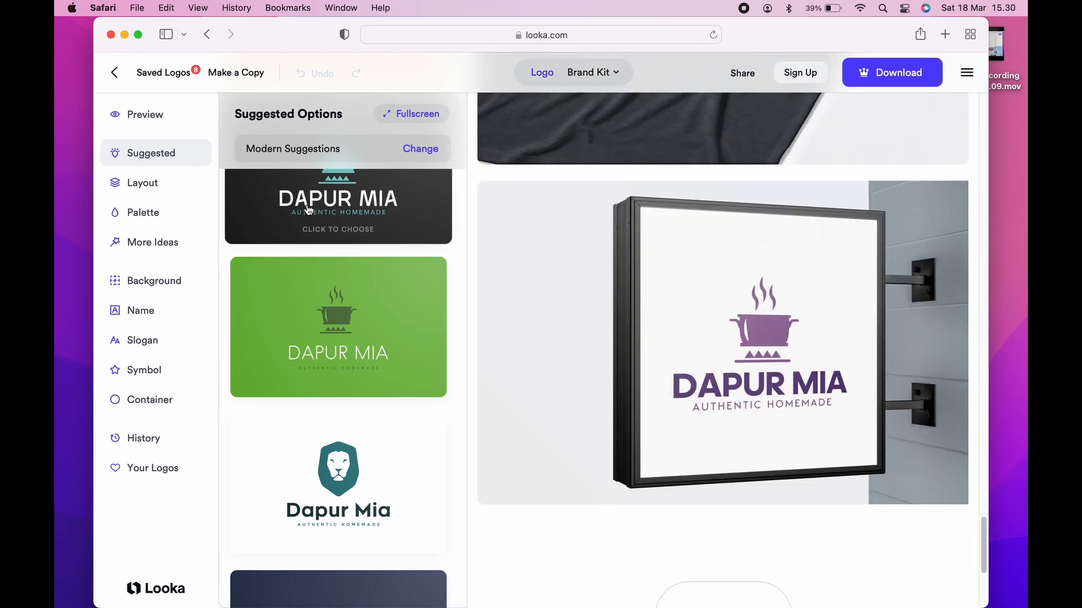
- Switch the suggested logo options from Modern to the Playful style
scroll(338, 338, down, 10)
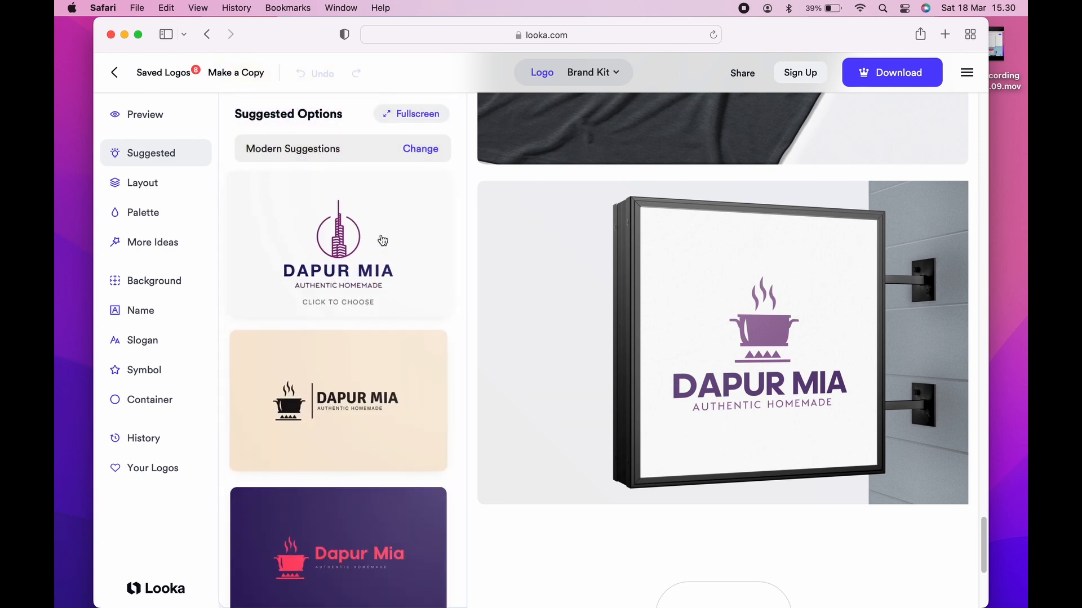
scroll(563, 247, up, 20)
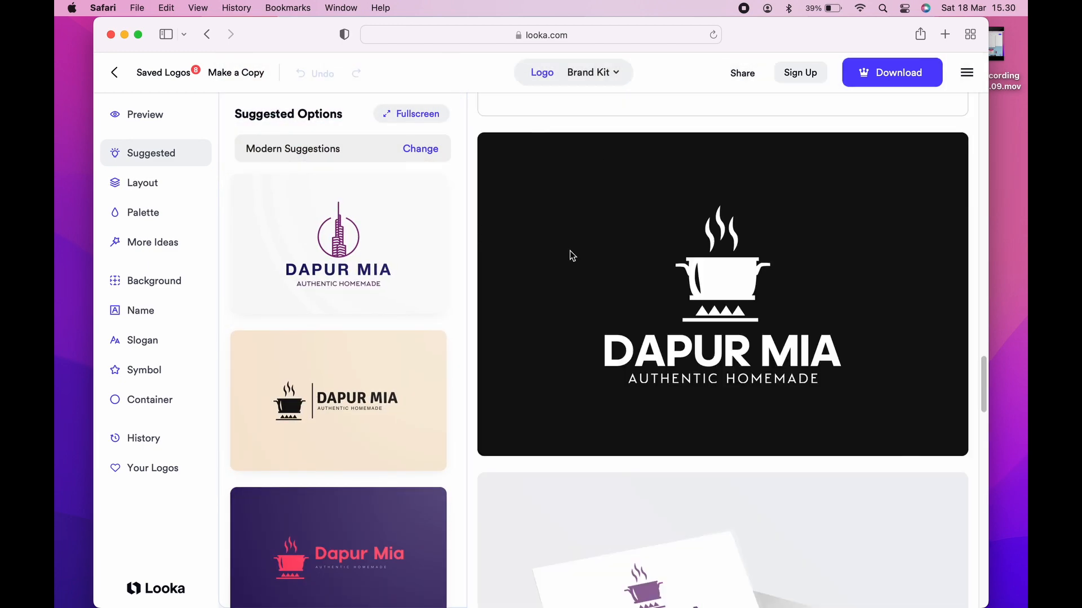
scroll(570, 251, up, 20)
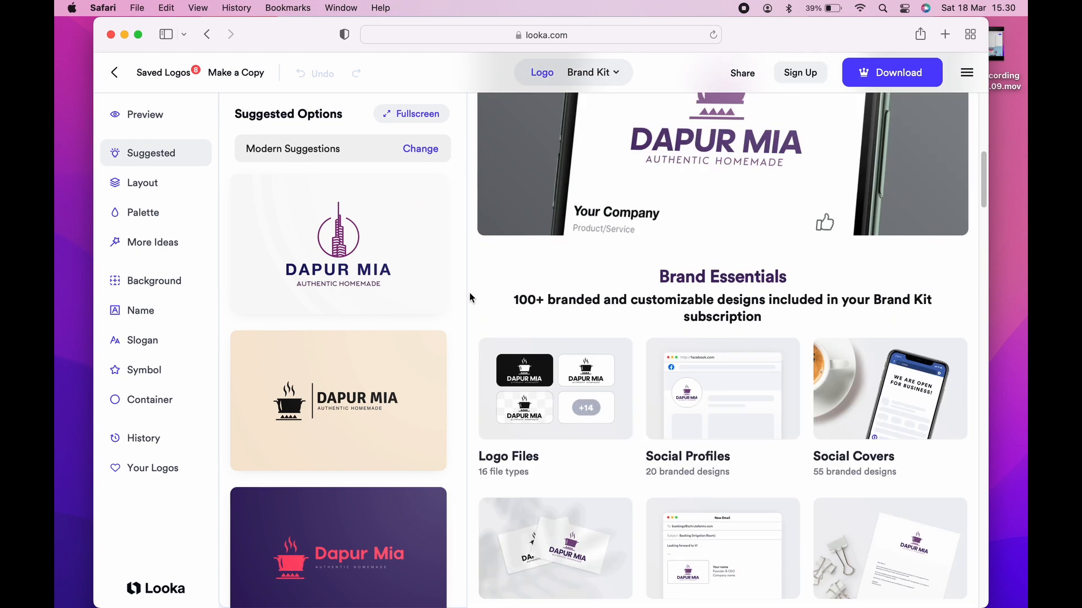
scroll(782, 252, up, 10)
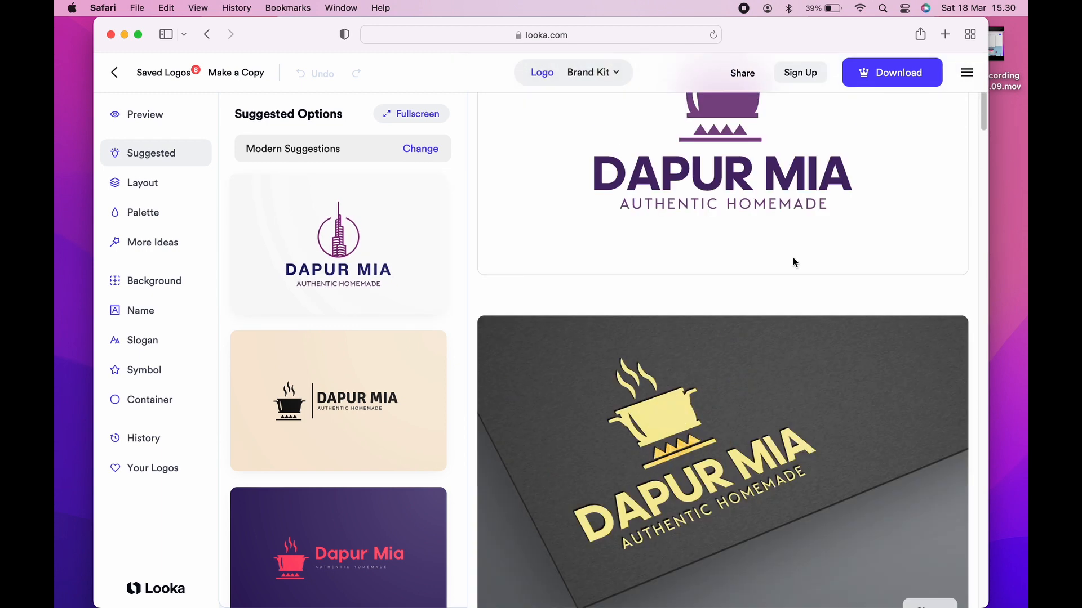
scroll(794, 262, up, 3)
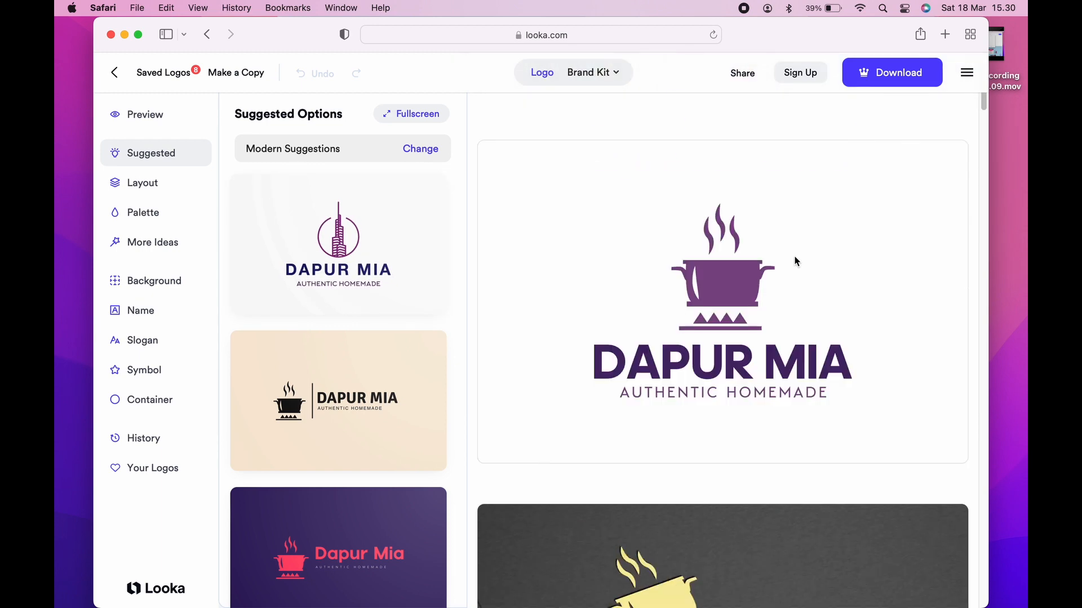
click(426, 155)
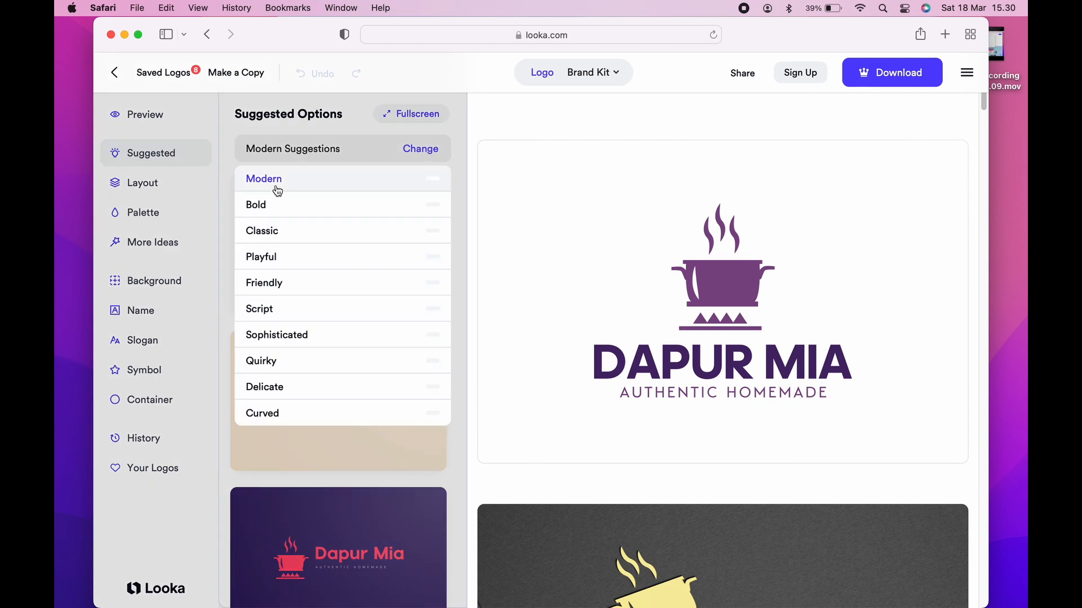
click(280, 262)
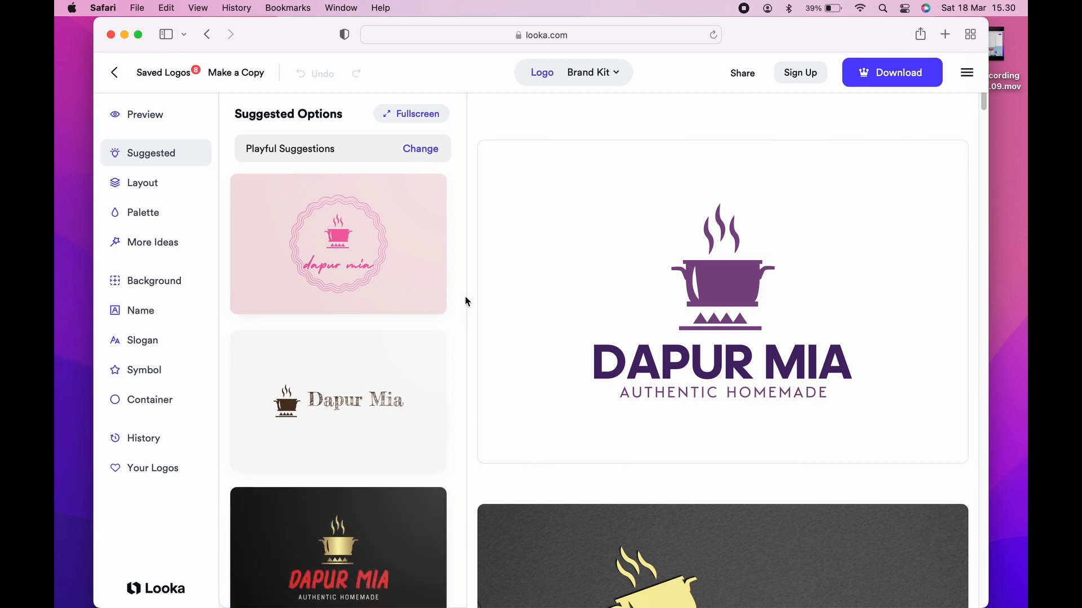
- Browse the alternative layout options for the steaming-pot logo
click(142, 190)
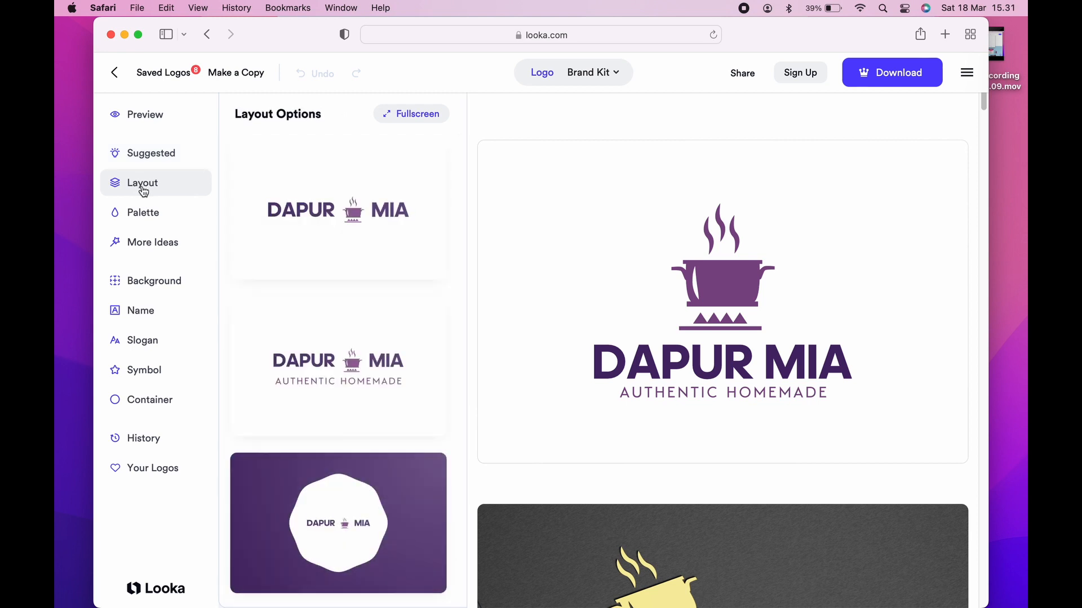
scroll(338, 321, down, 10)
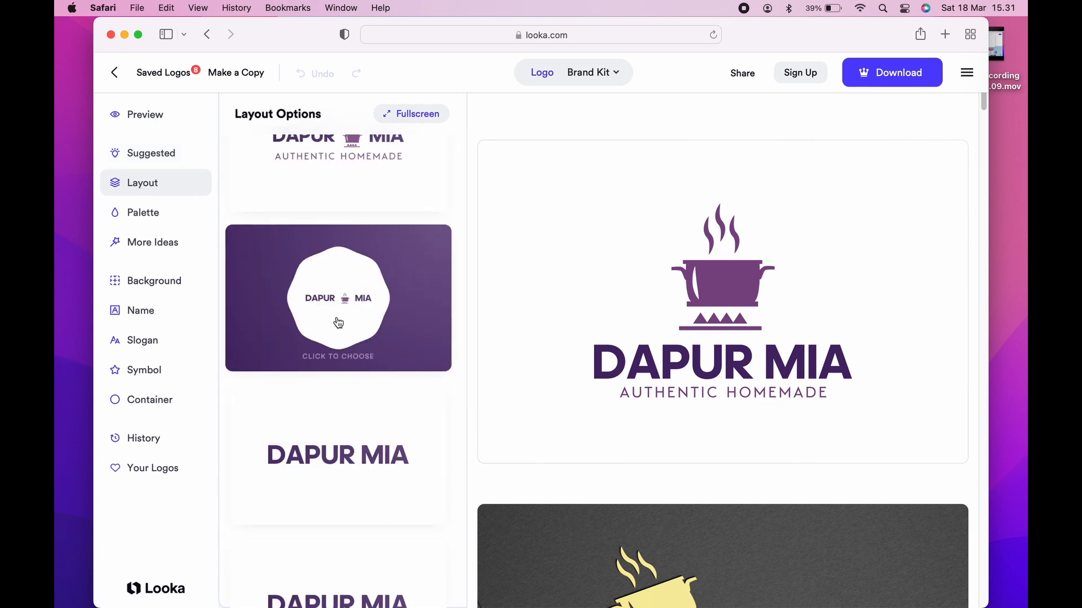
scroll(338, 332, down, 3)
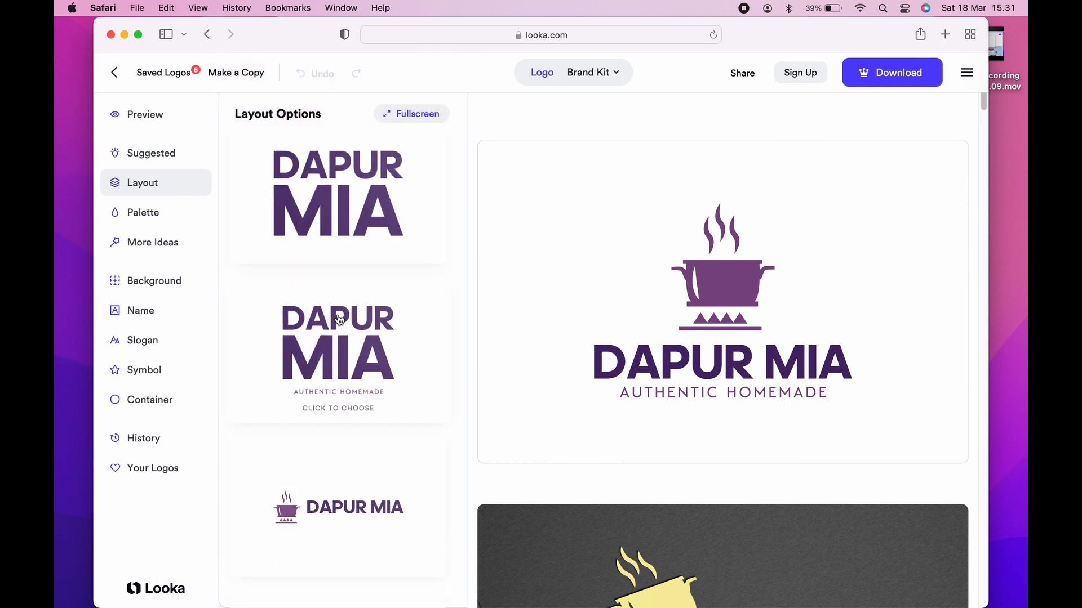
- Browse the Professional Color Schemes among the logo's palette options
click(168, 217)
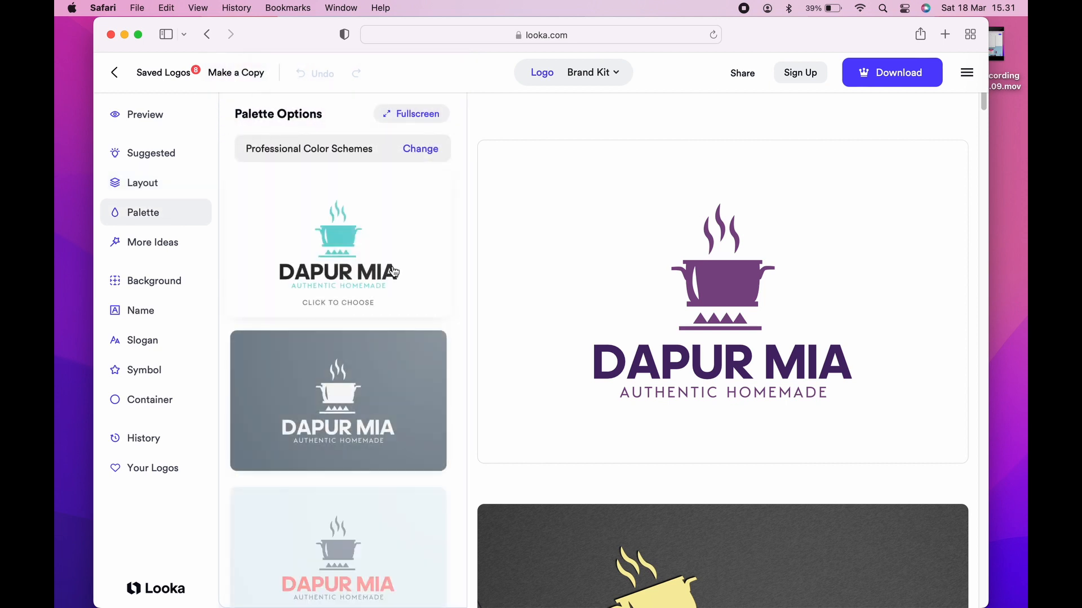
scroll(411, 361, down, 8)
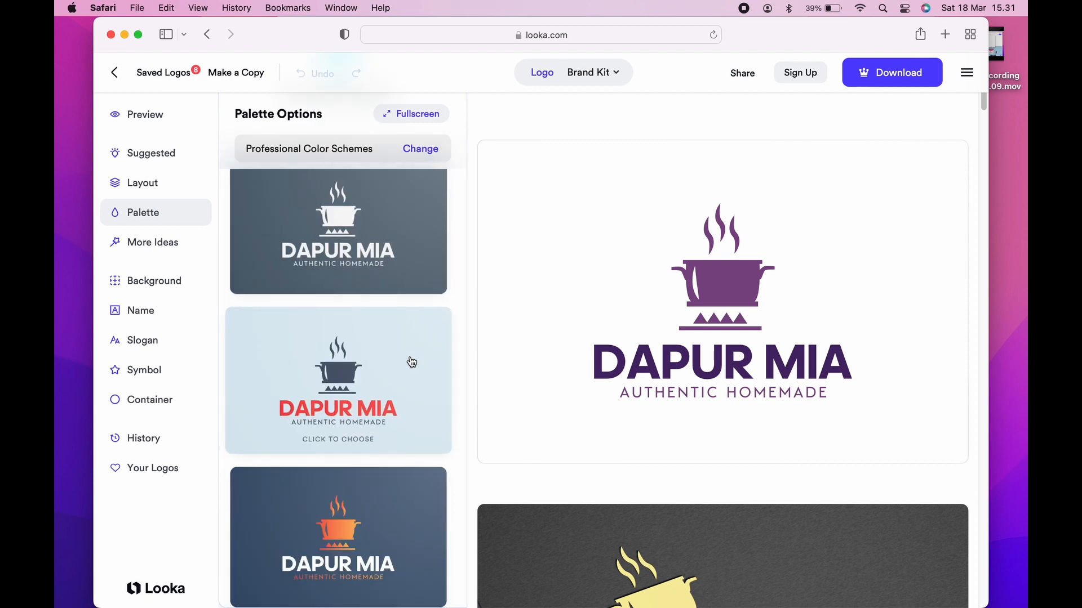
scroll(412, 362, down, 10)
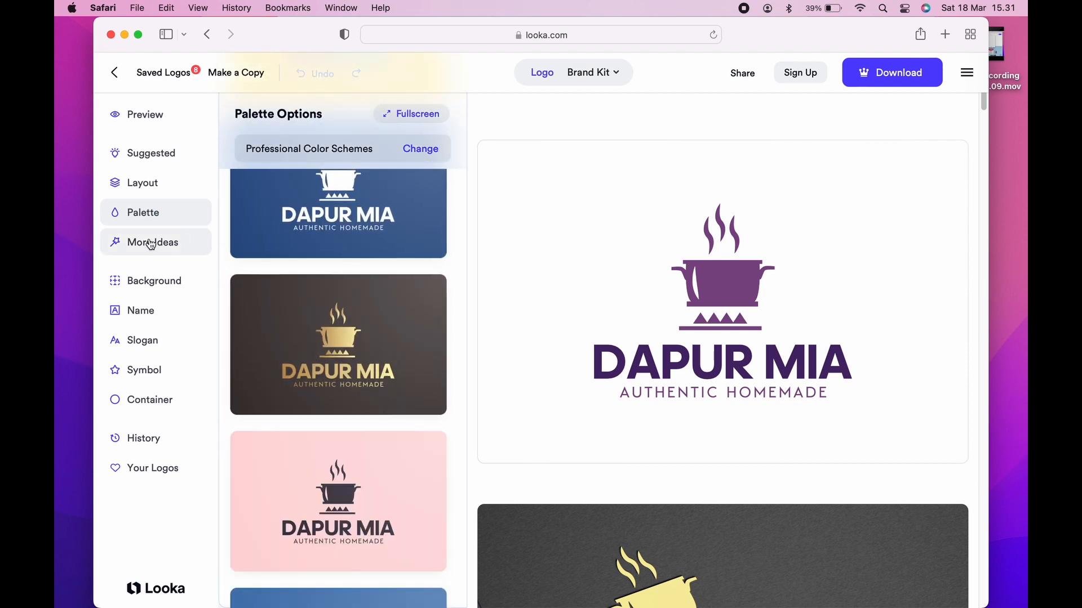
- Browse the Font Pairs under More Ideas and bring up the Color Pairs variations
click(150, 245)
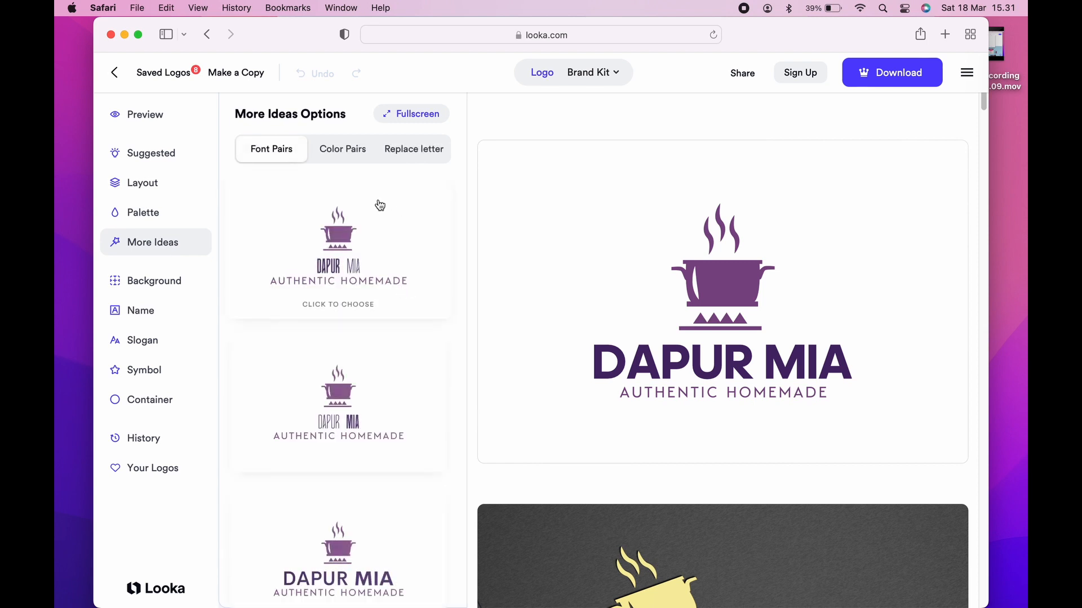
scroll(391, 316, down, 7)
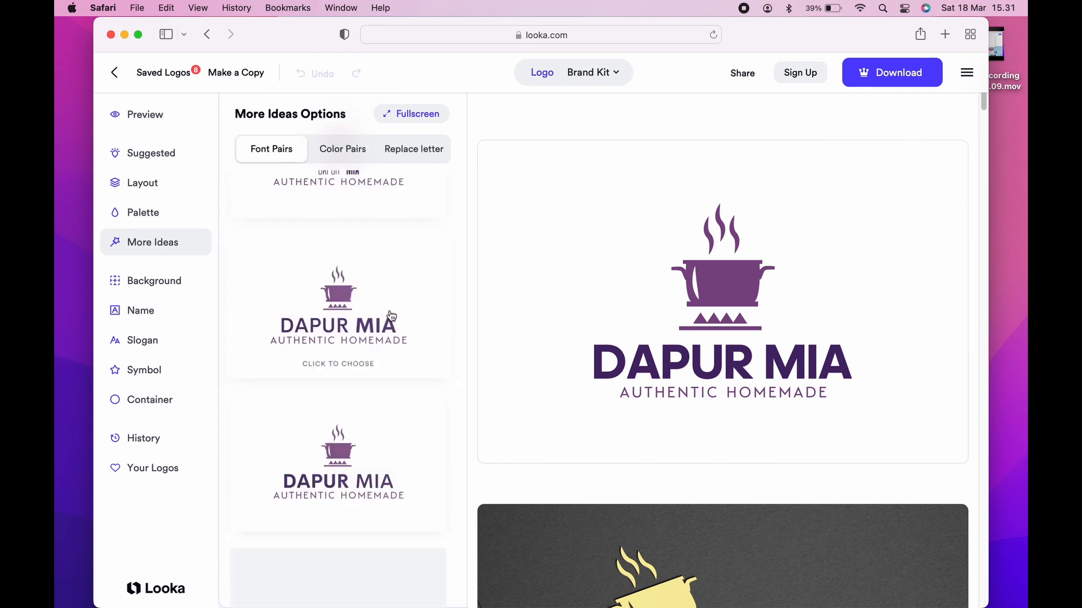
scroll(391, 315, down, 3)
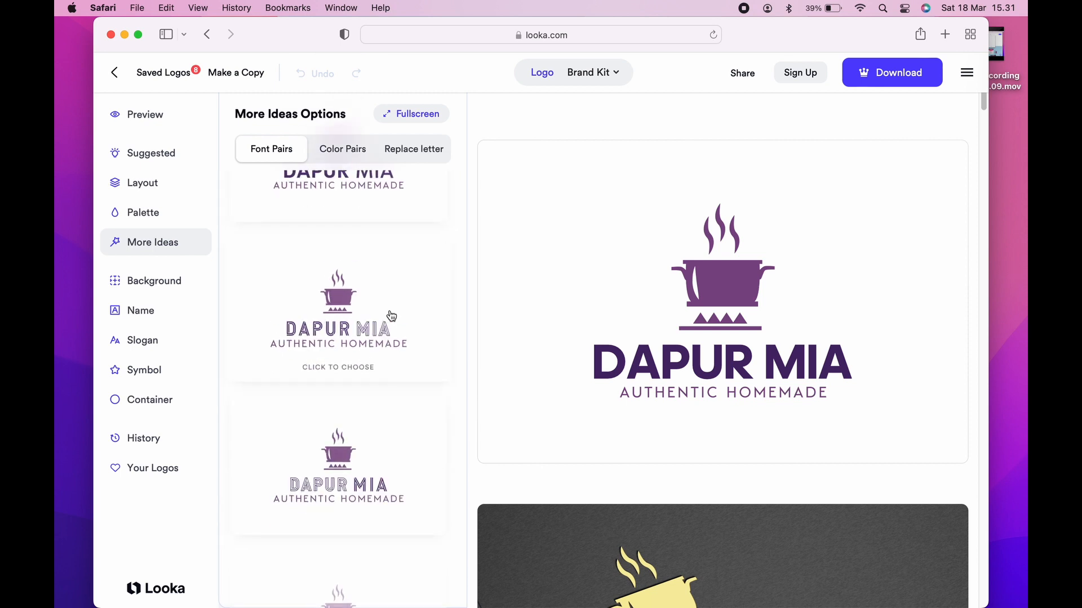
click(346, 159)
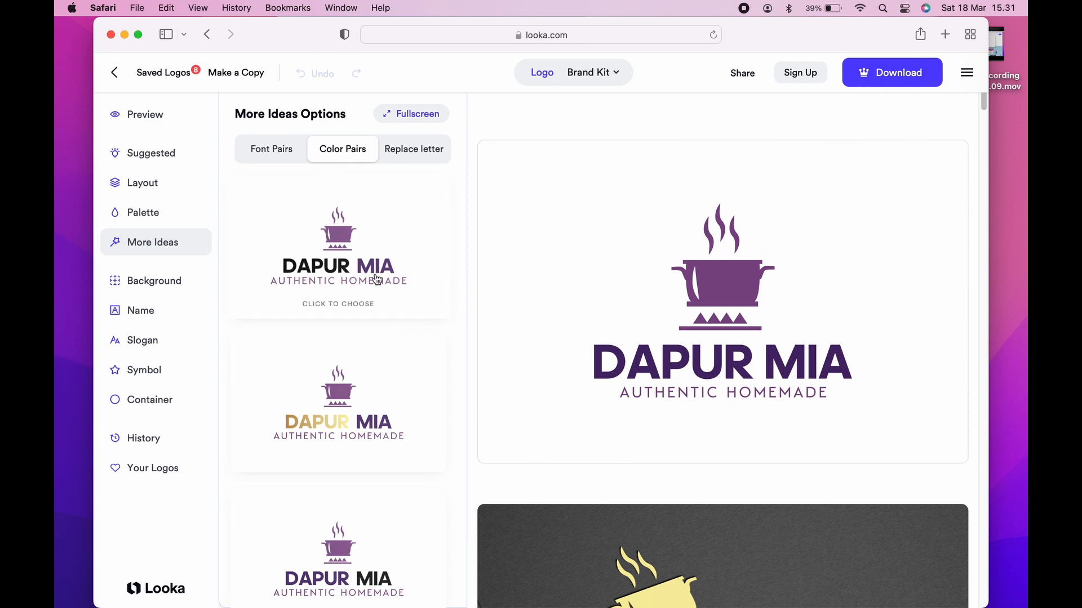
- Browse the Color Pairs variations and the Replace letter ideas for the steaming-pot logo
scroll(377, 279, down, 10)
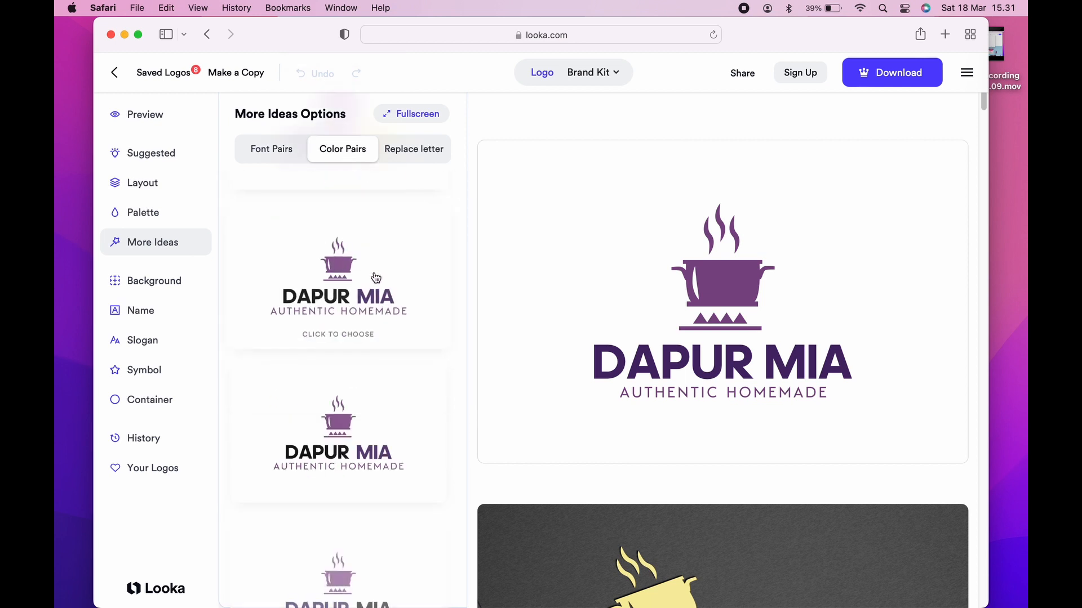
scroll(376, 270, up, 1)
click(422, 151)
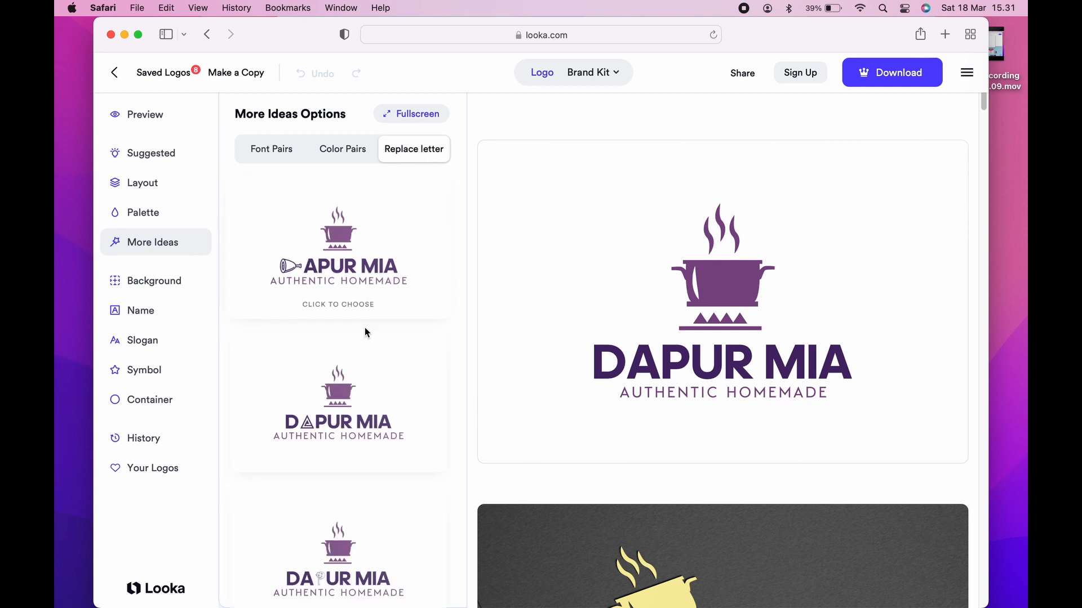
scroll(367, 394, down, 2)
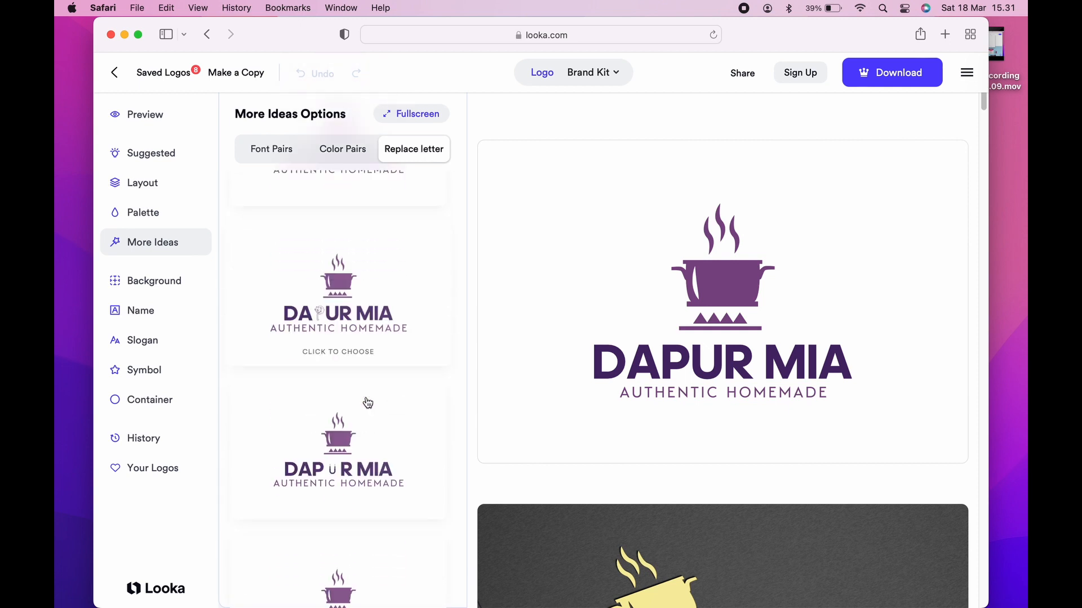
scroll(367, 402, down, 5)
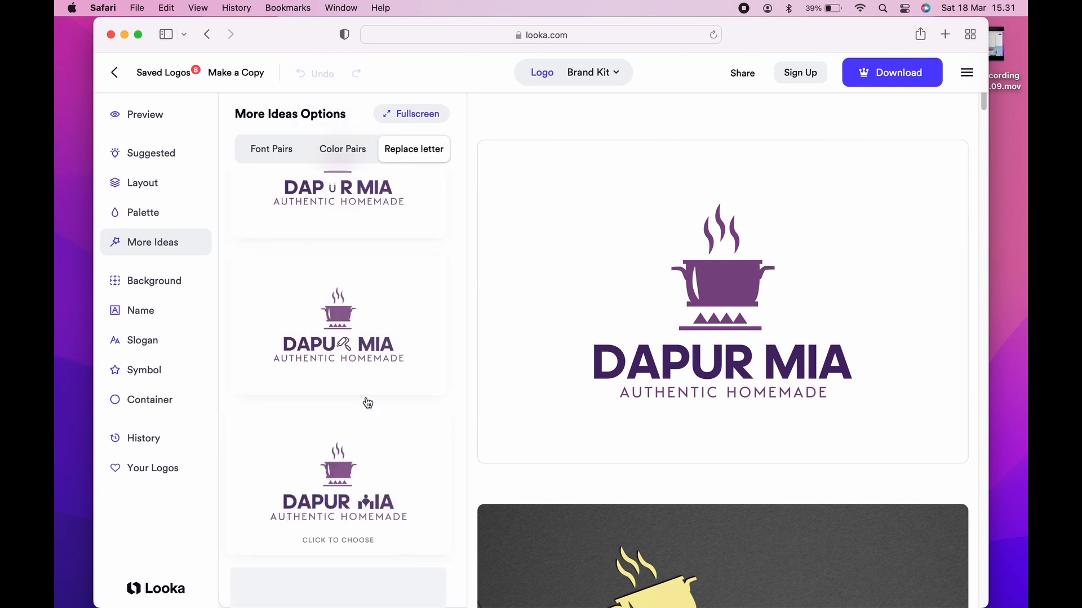
- Browse the background color options for the logo, including the orange shades
click(153, 293)
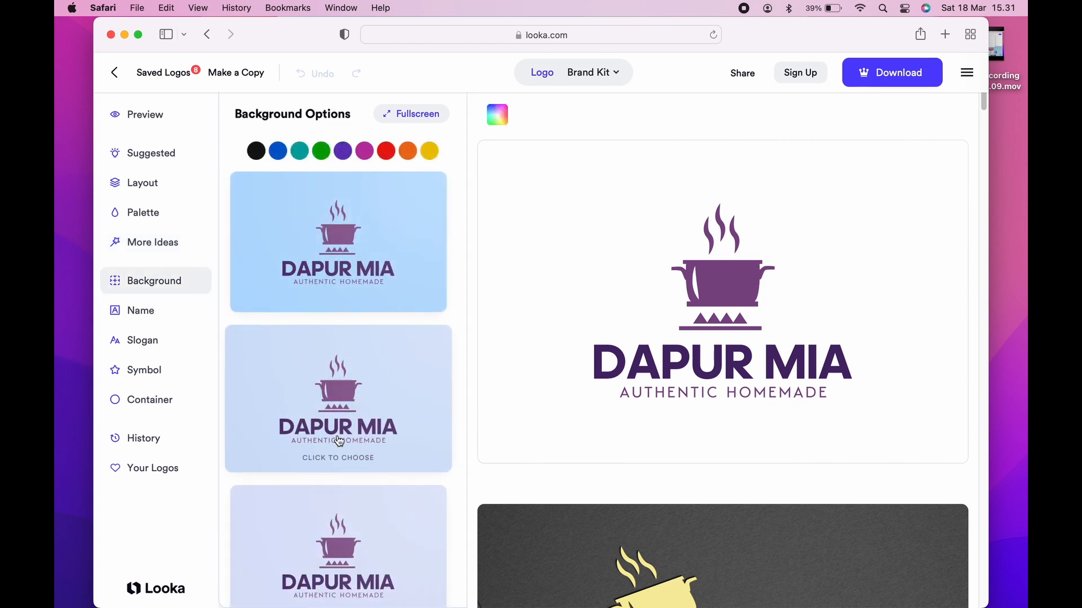
scroll(338, 441, down, 5)
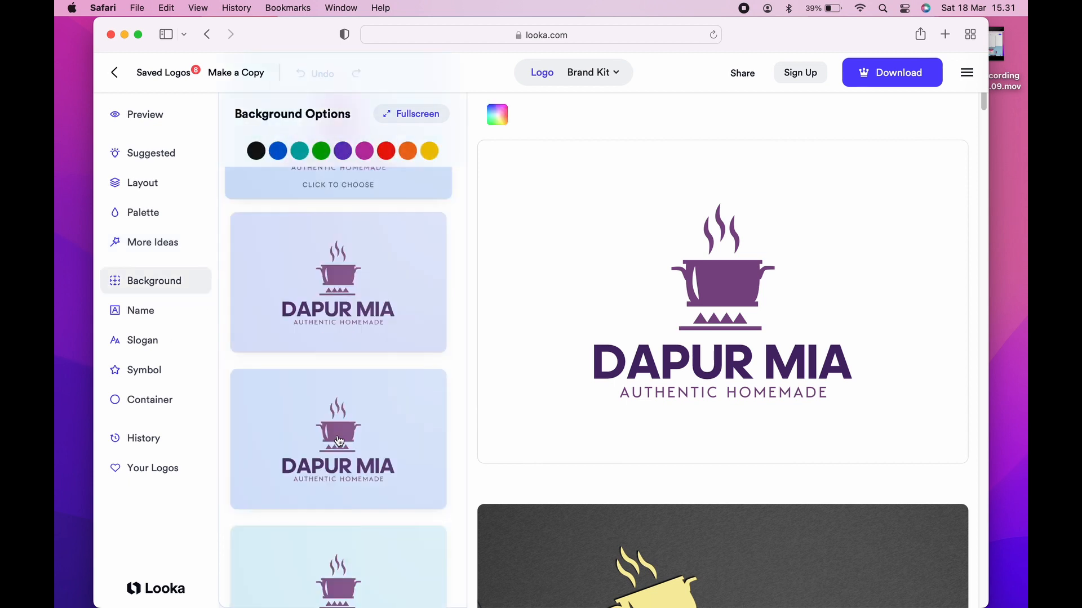
click(408, 152)
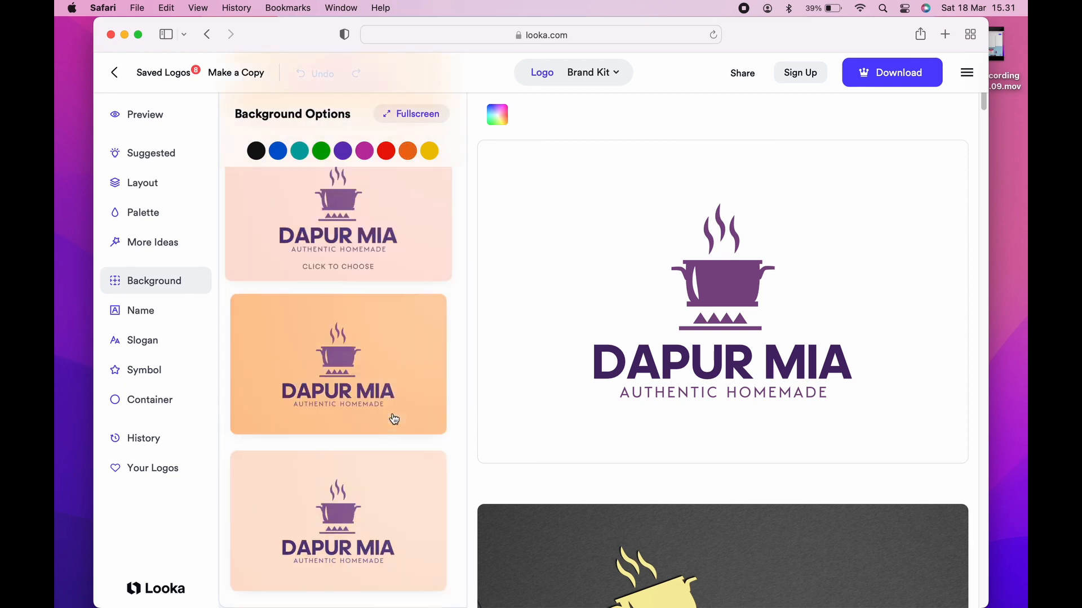
scroll(395, 419, down, 2)
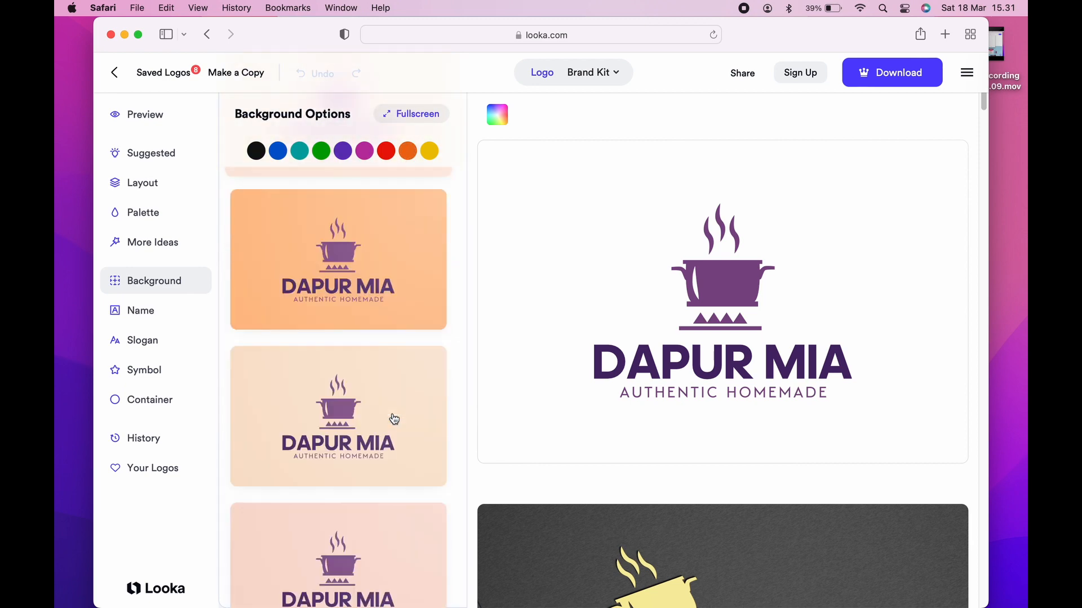
scroll(395, 419, down, 4)
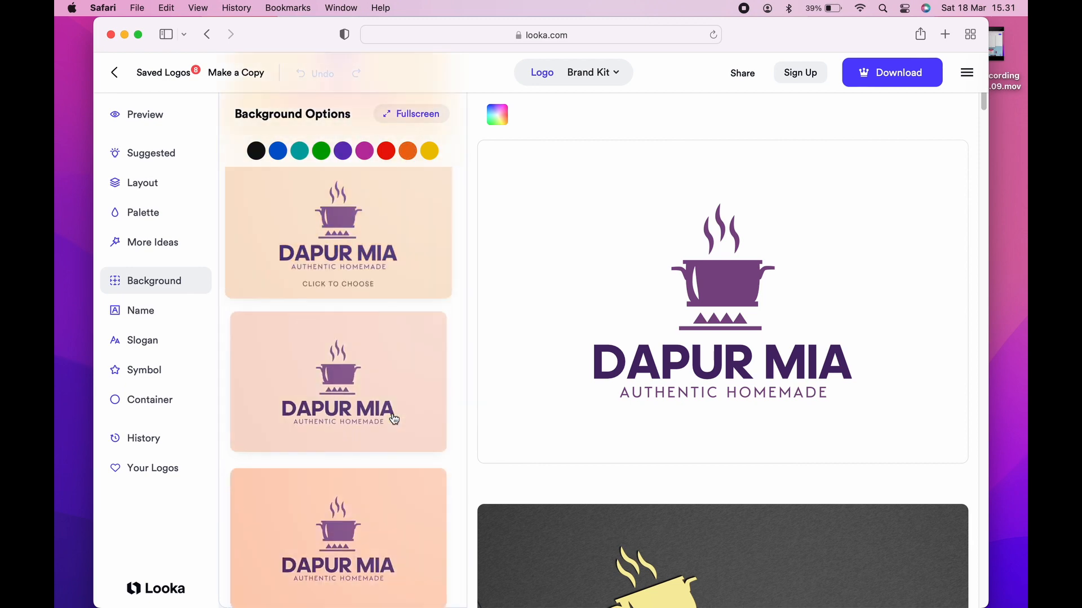
- Browse the suggested font types for the business name Dapur Mia
click(174, 322)
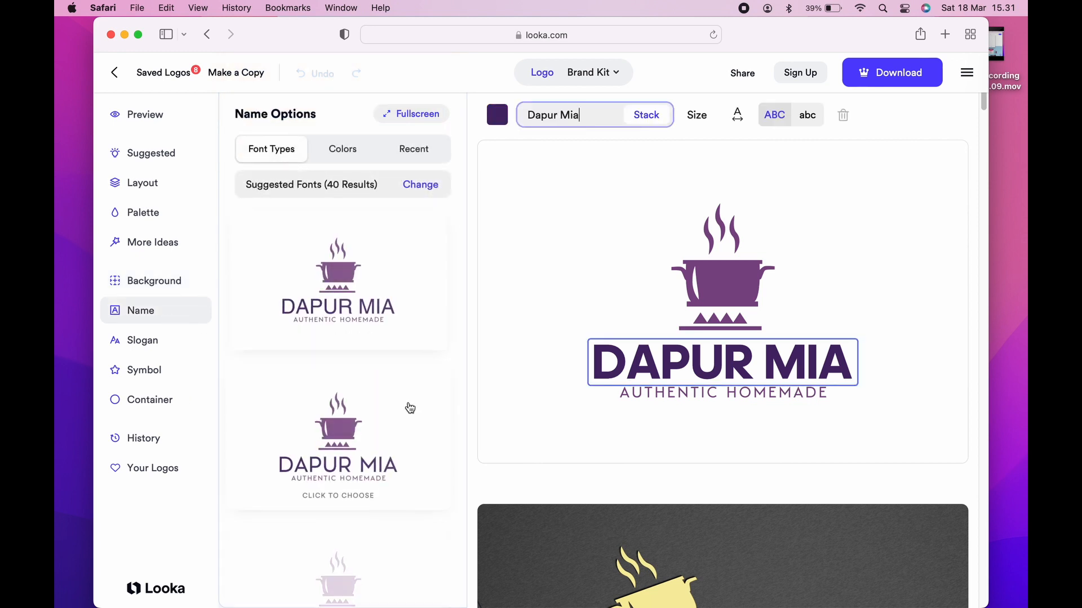
scroll(407, 408, down, 3)
scroll(408, 411, down, 2)
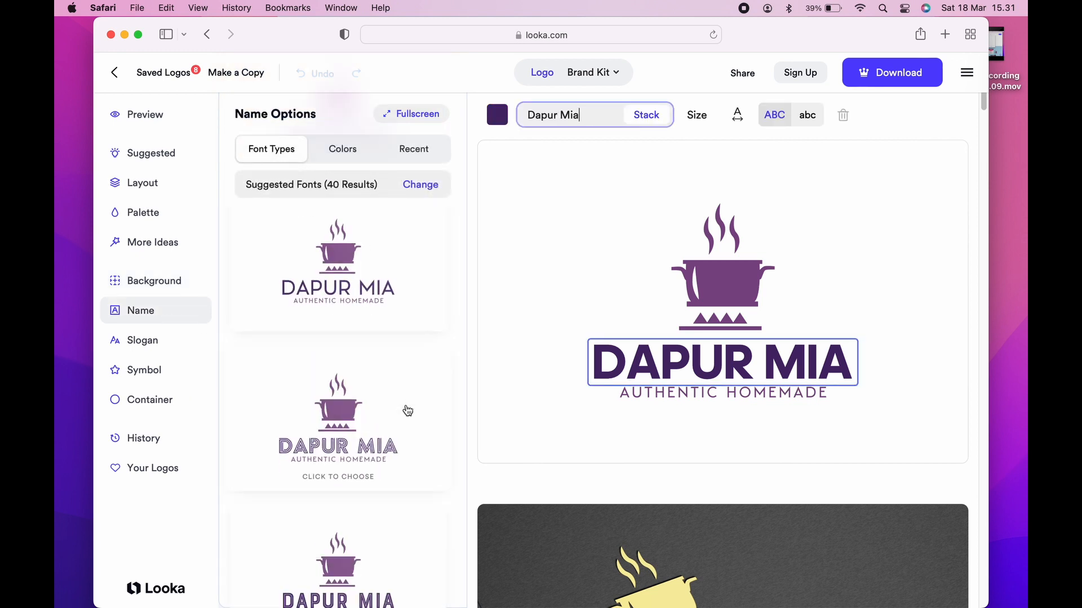
scroll(407, 411, down, 1)
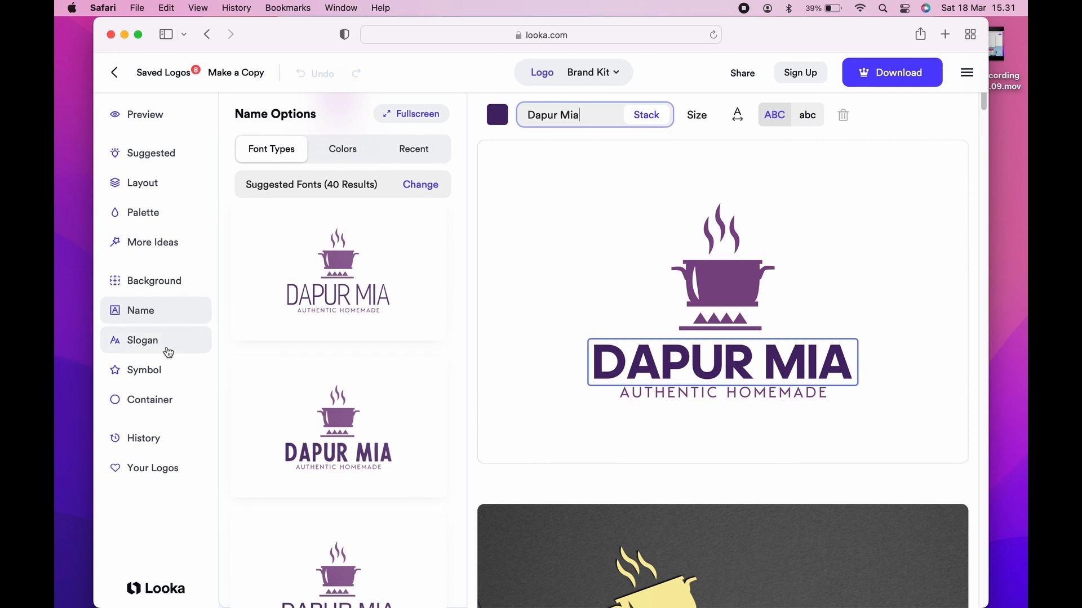
- Browse the suggested font types for the slogan text
click(167, 351)
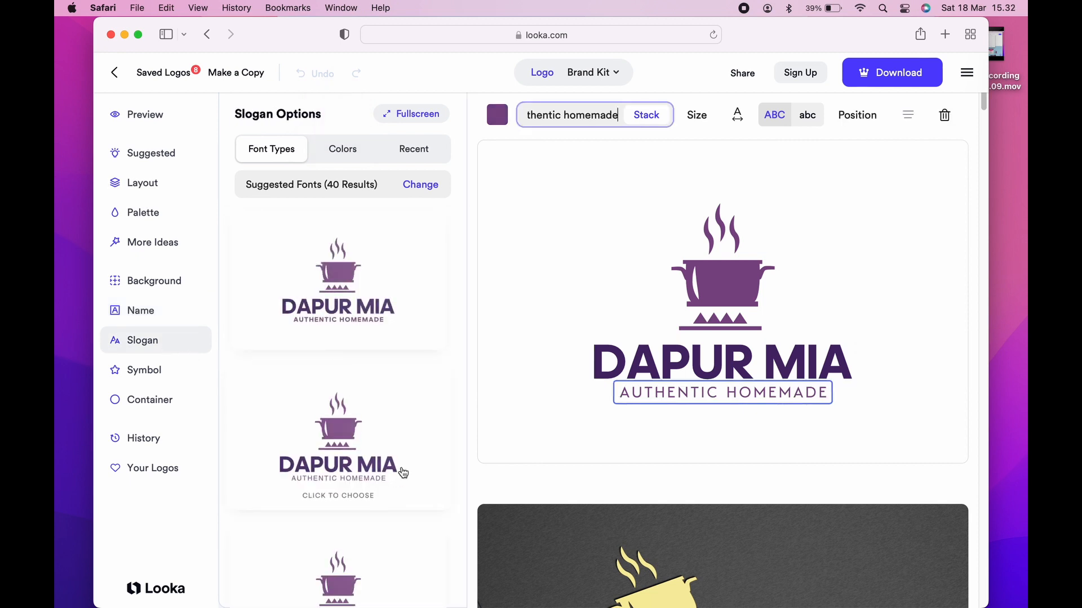
scroll(404, 472, down, 3)
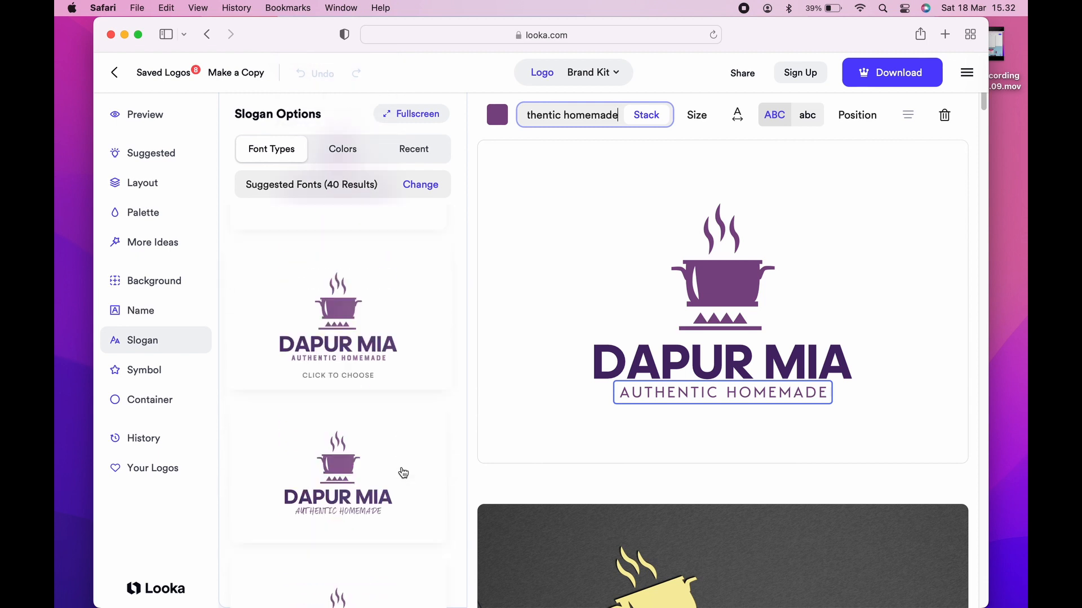
scroll(404, 473, down, 6)
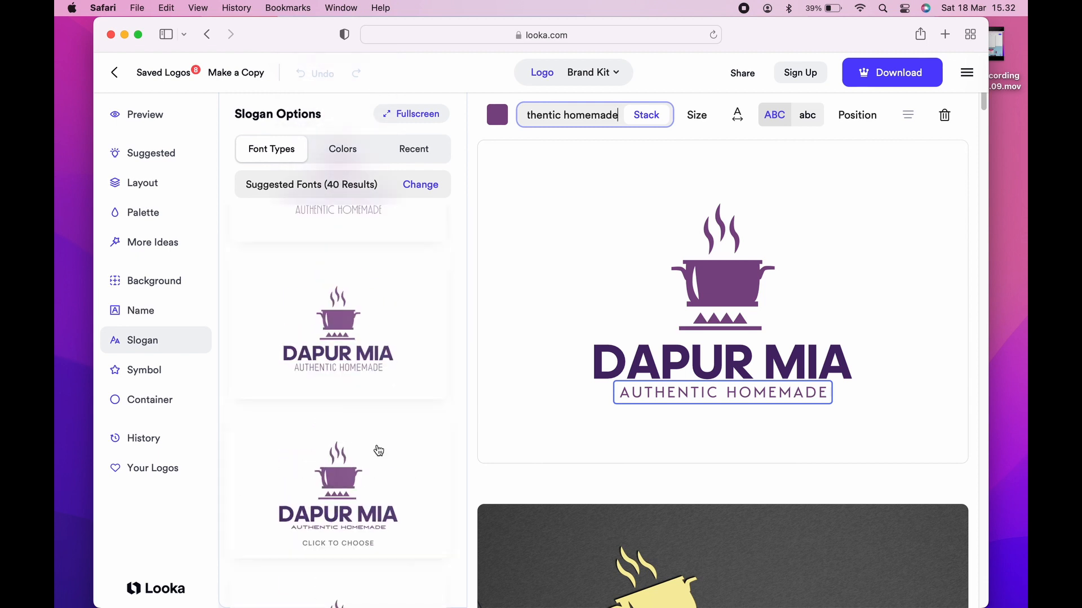
- Browse the abstract symbols offered as replacements for the steaming-pot symbol
click(158, 372)
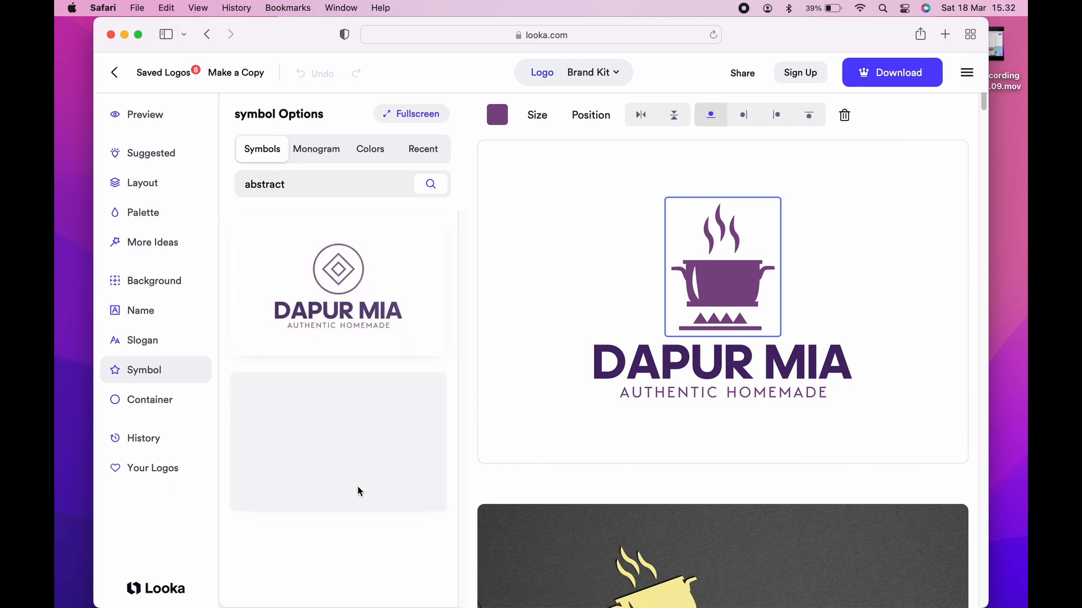
scroll(358, 492, down, 2)
scroll(359, 491, down, 10)
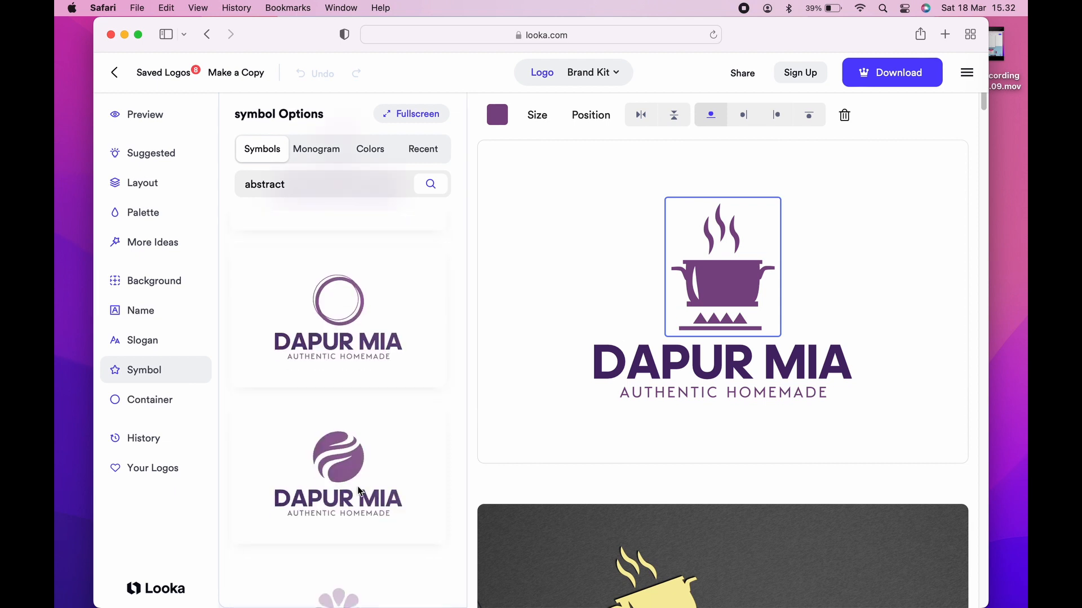
scroll(358, 492, down, 10)
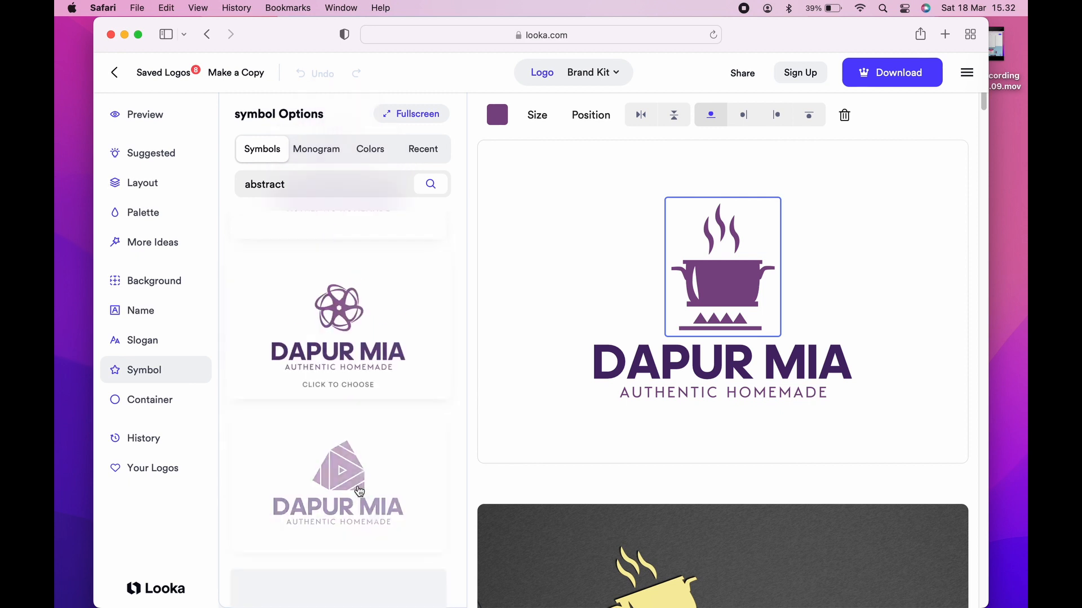
scroll(358, 492, down, 3)
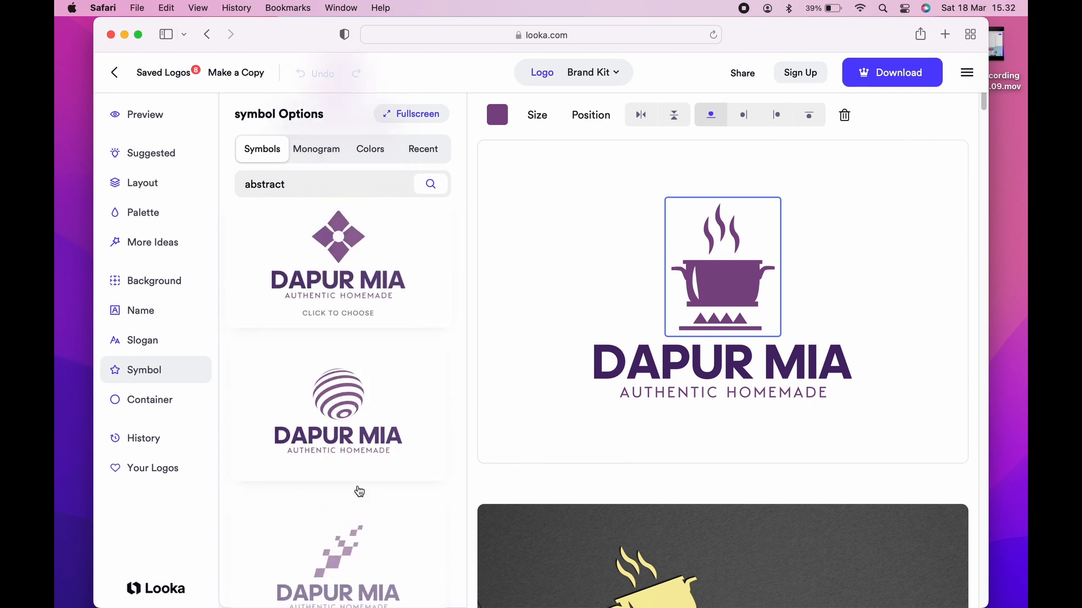
scroll(358, 492, down, 2)
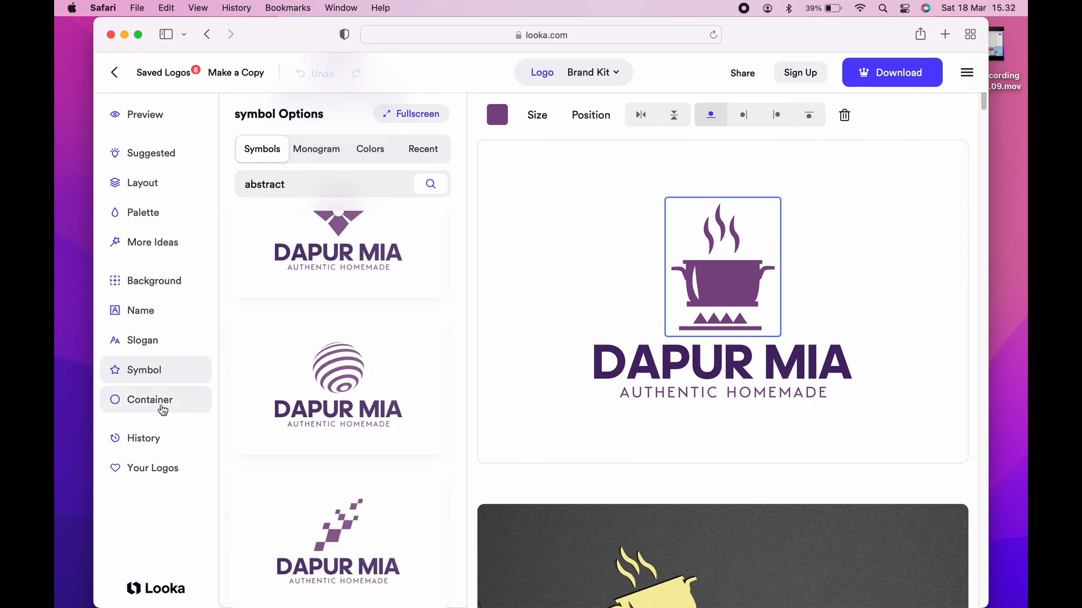
- Browse the suggested container styles and review the previously saved designs under Your Logos
click(162, 409)
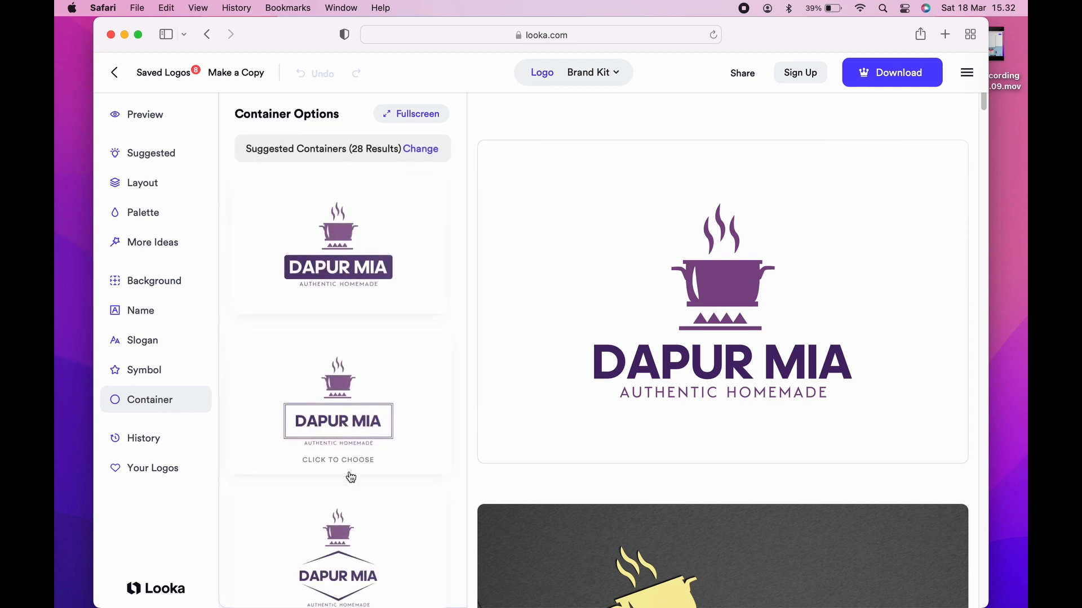
scroll(350, 476, down, 10)
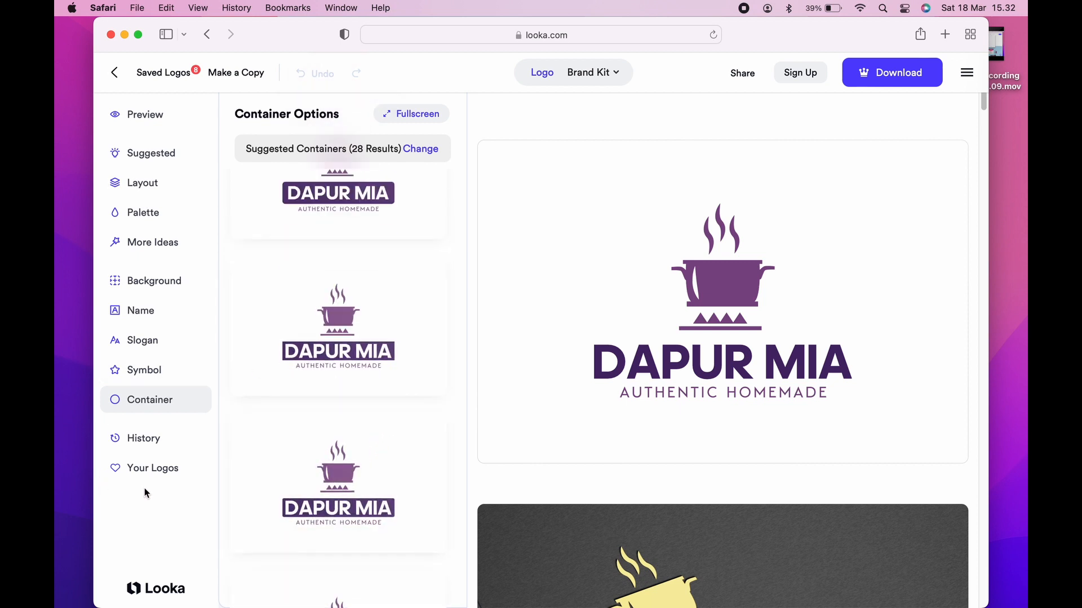
click(160, 473)
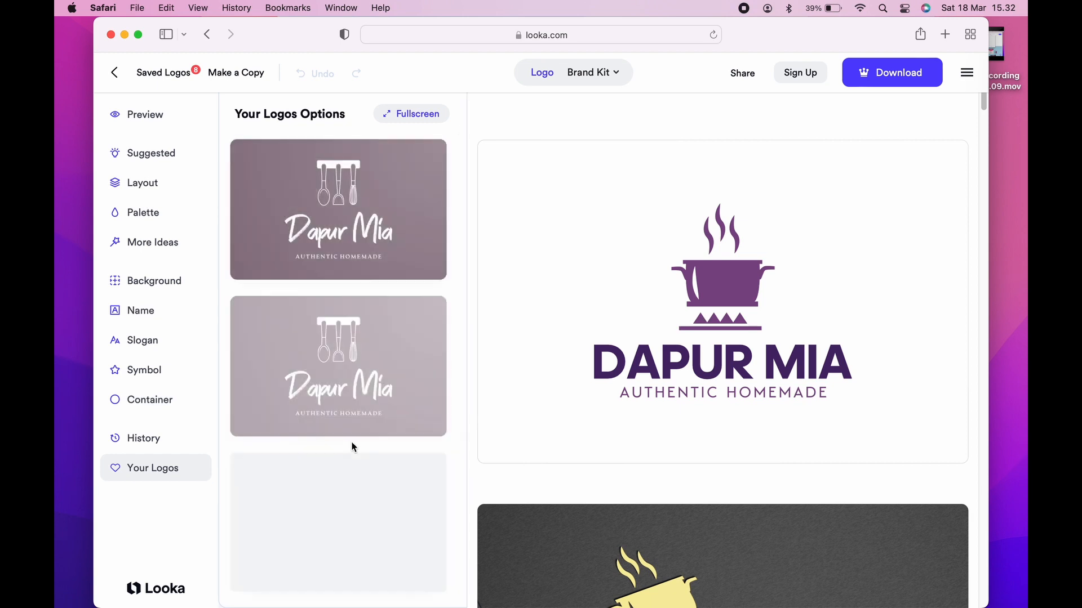
scroll(354, 444, down, 5)
scroll(355, 448, down, 8)
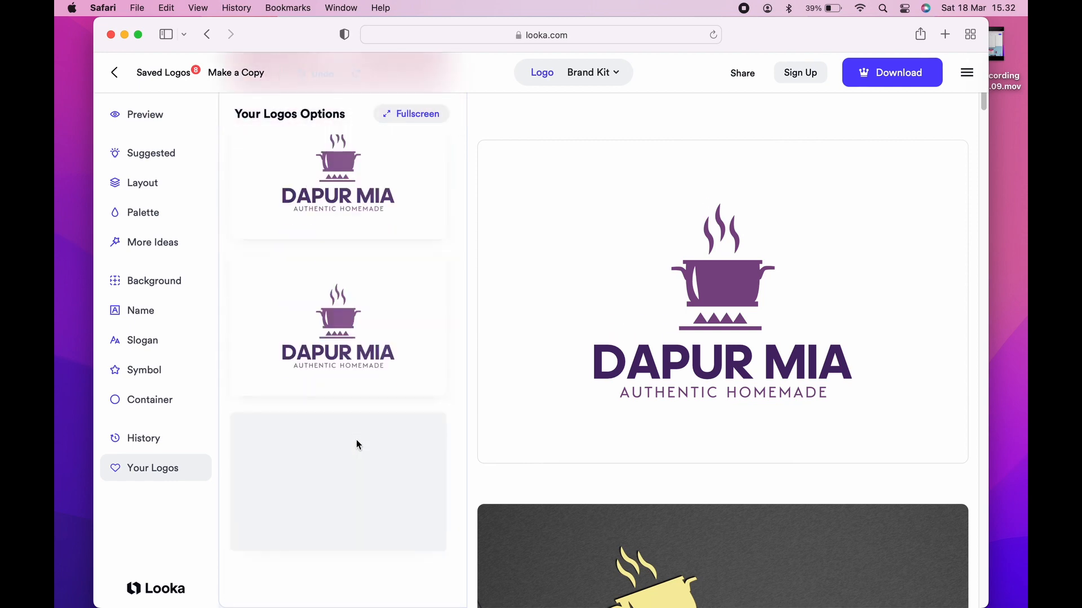
scroll(356, 439, up, 7)
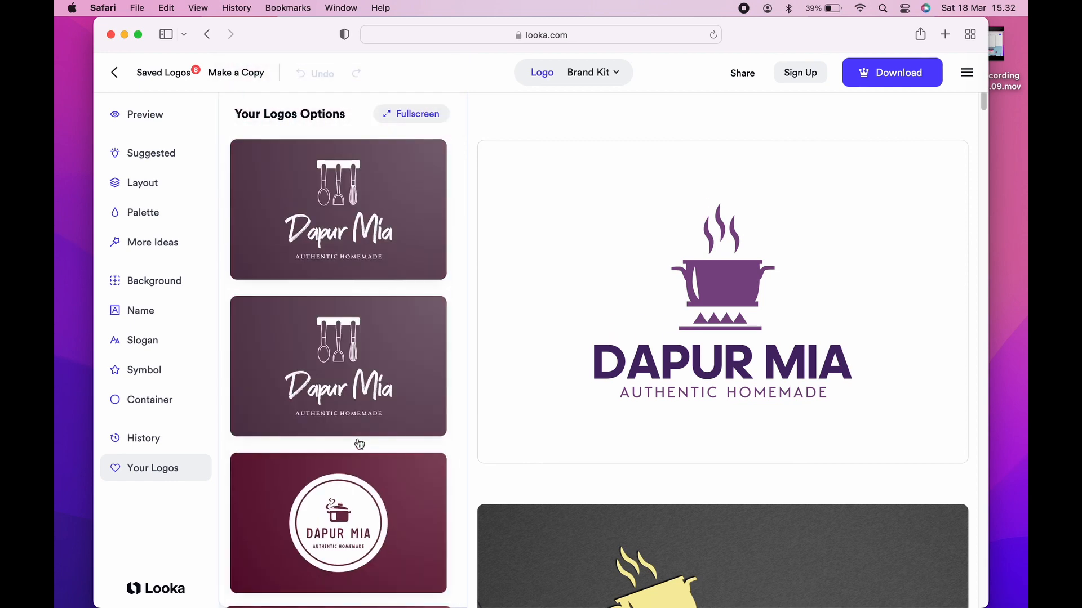
- Preview the logo on all its mockups, including the brand essentials, color palette and marketing materials
click(155, 116)
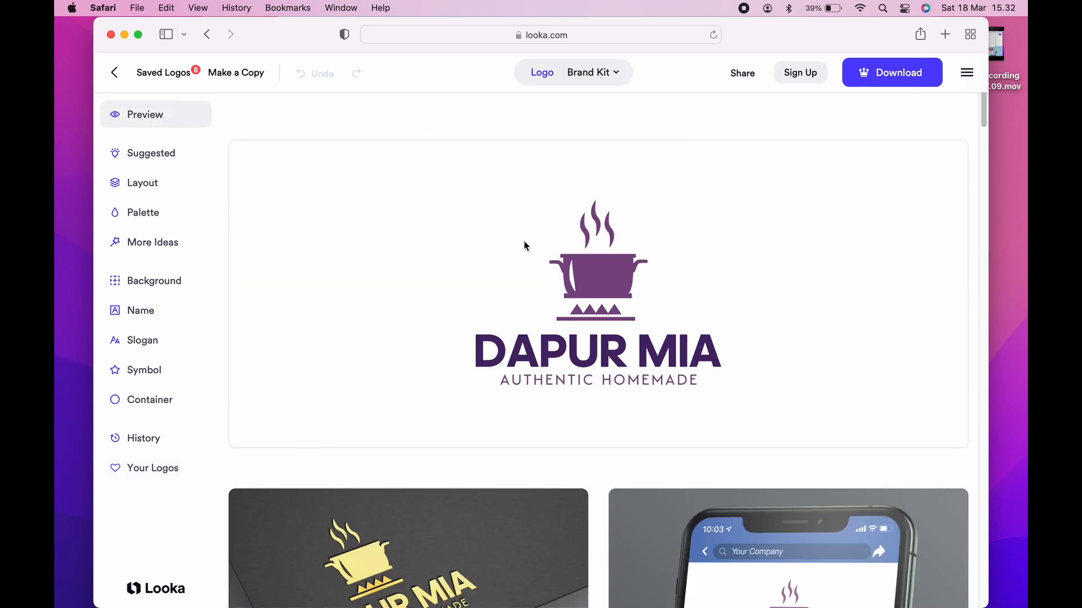
scroll(899, 373, down, 2)
scroll(898, 374, down, 5)
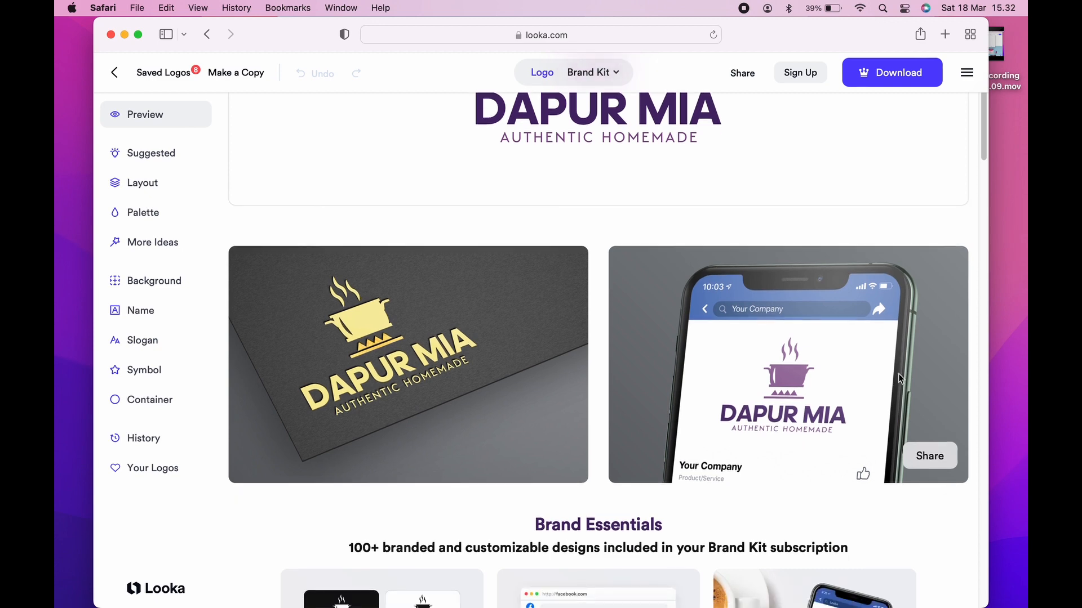
scroll(898, 377, down, 10)
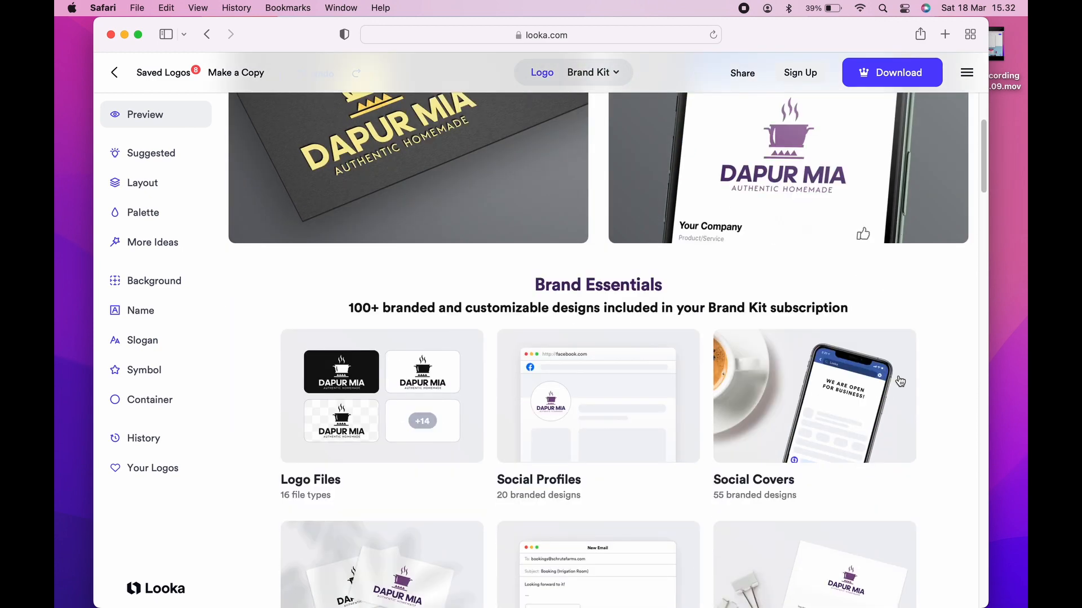
scroll(899, 381, down, 15)
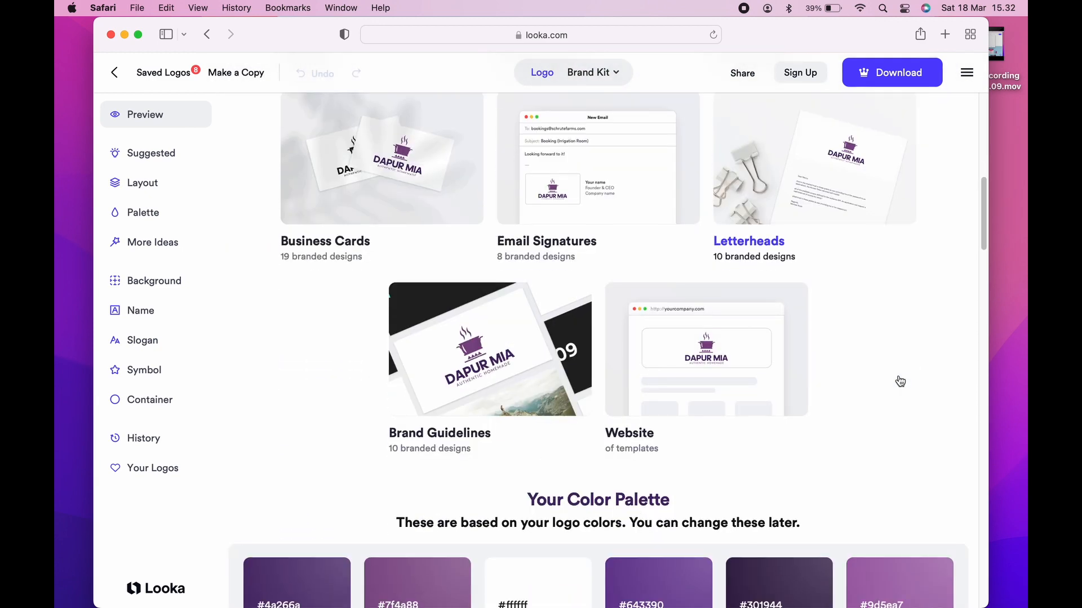
scroll(899, 381, down, 15)
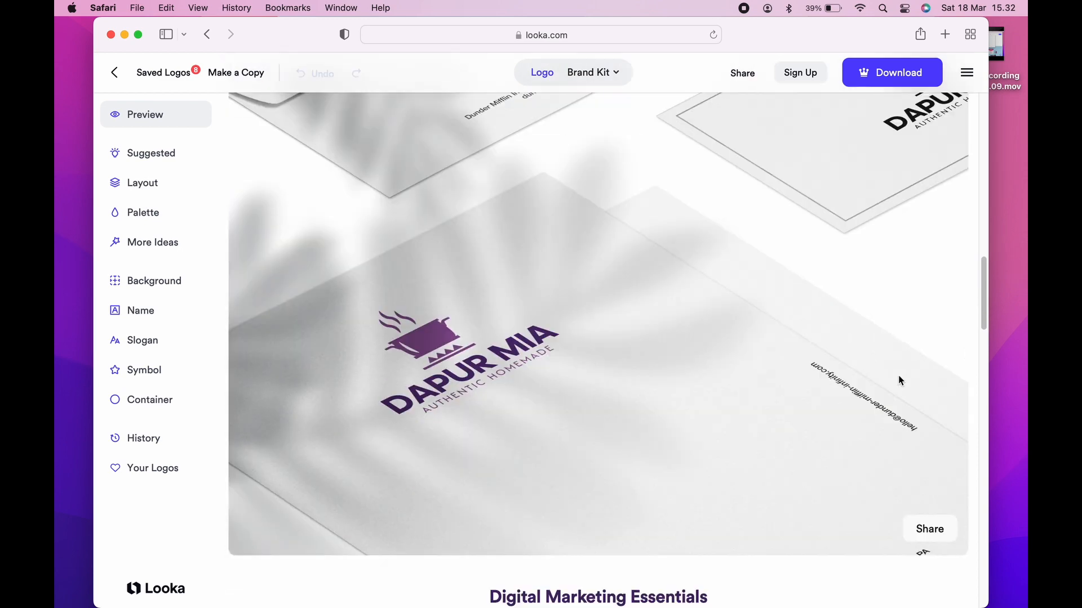
scroll(899, 381, down, 15)
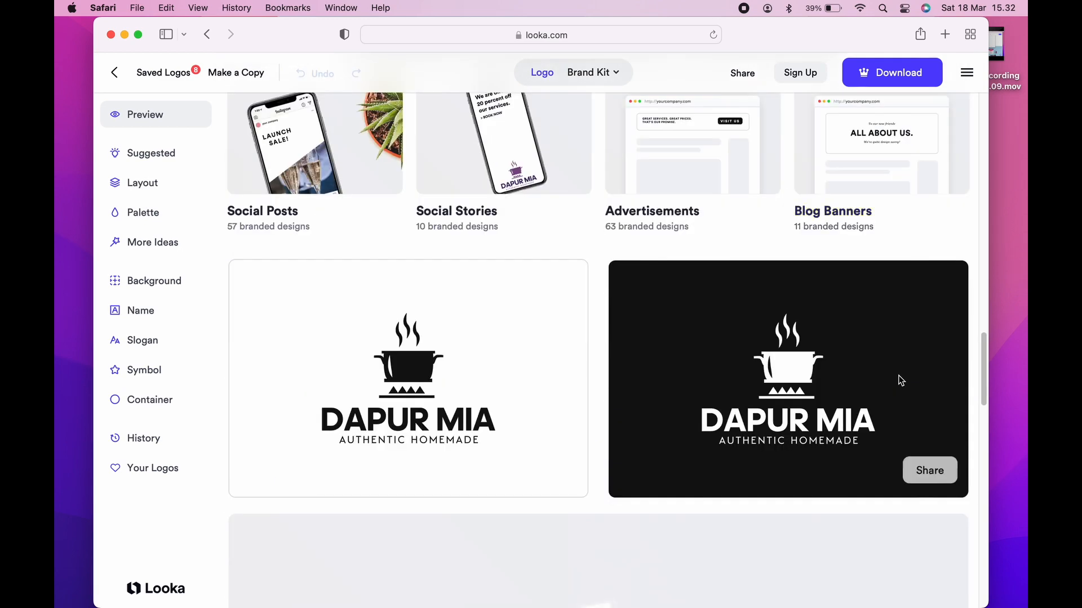
scroll(898, 376, down, 15)
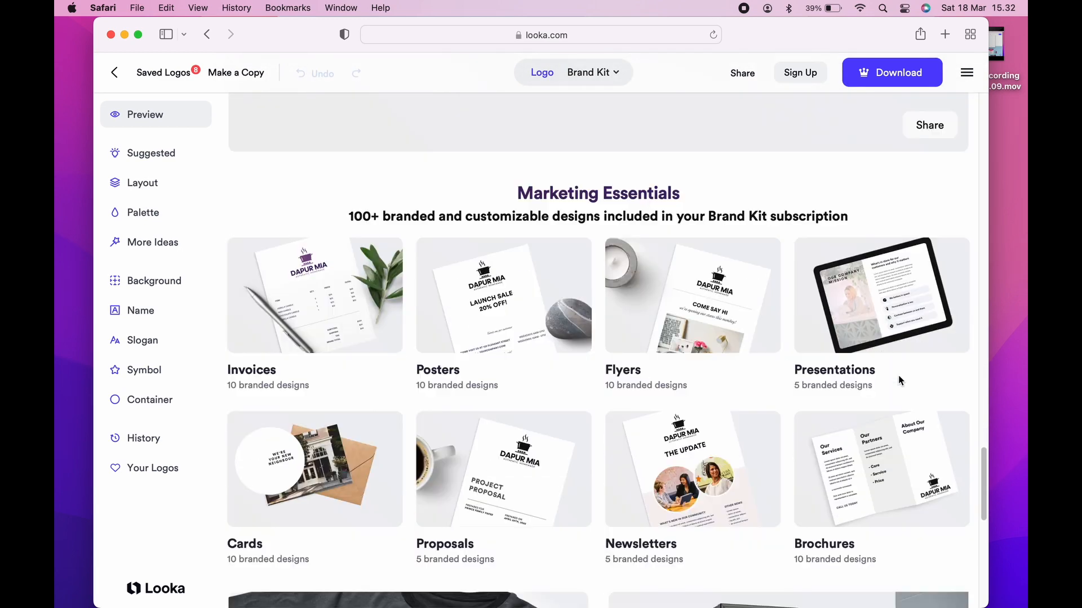
scroll(899, 378, down, 5)
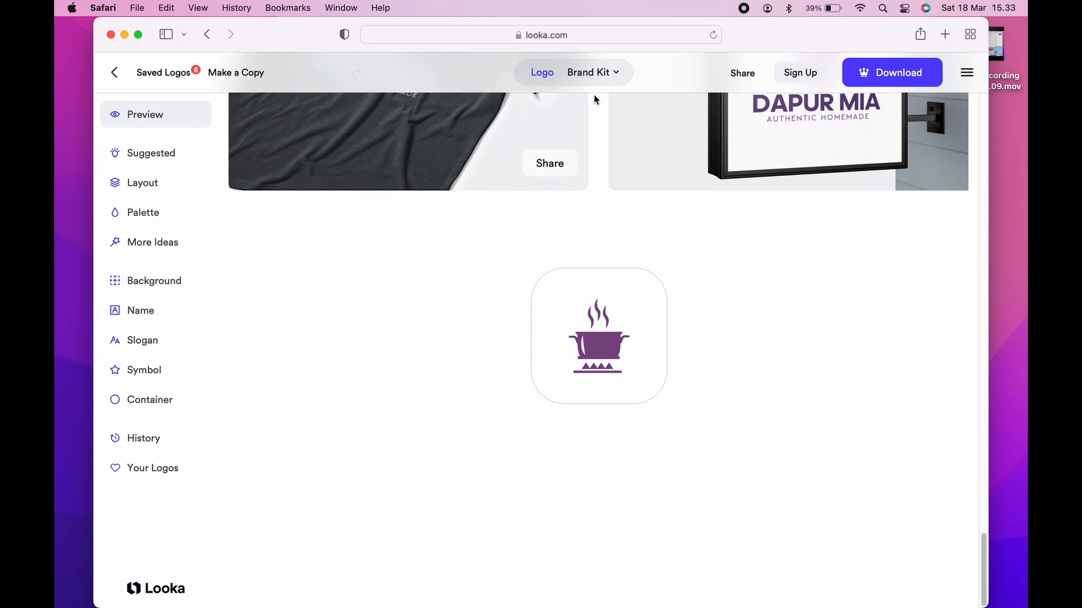
- Bring up the Brand Kit overview for the logo and open its full preview
click(617, 76)
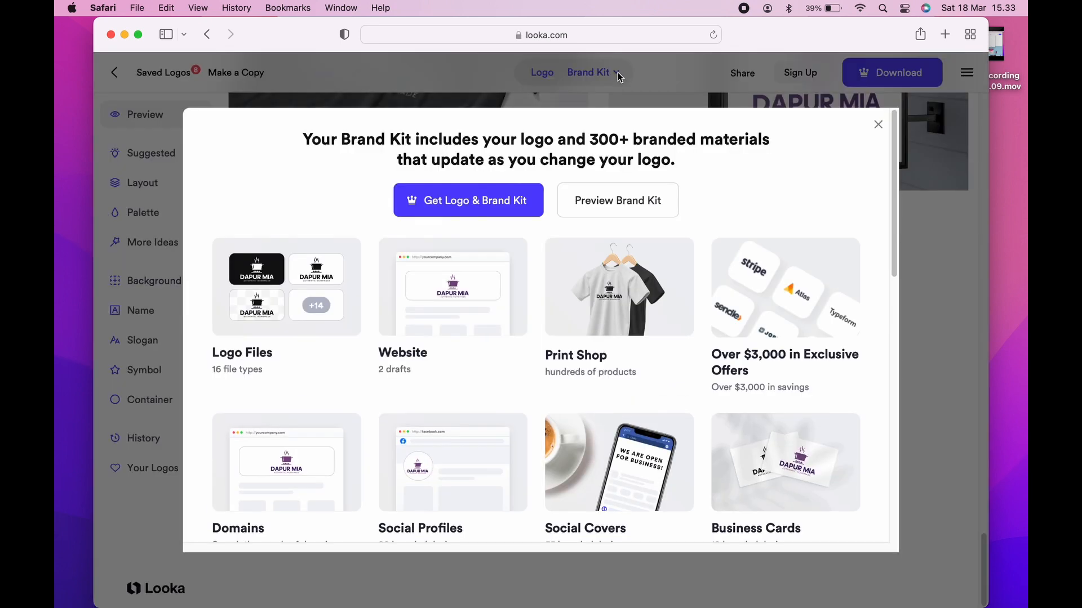
click(644, 208)
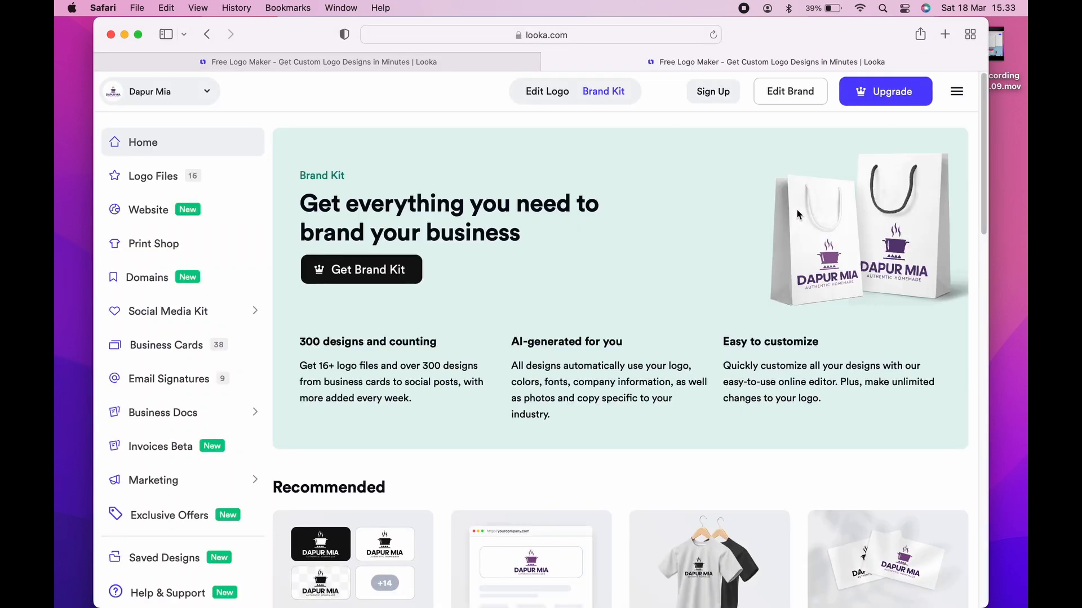
- Browse the full Brand Kit preview, from the recommended items through the social media kit and business docs to the marketing materials
scroll(646, 355, down, 3)
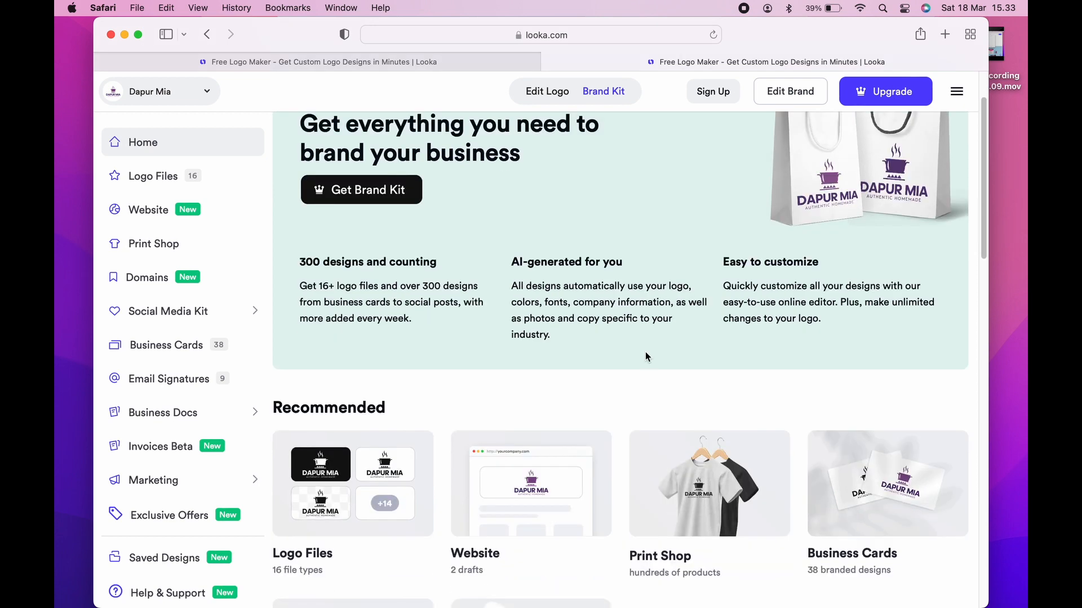
scroll(646, 356, down, 8)
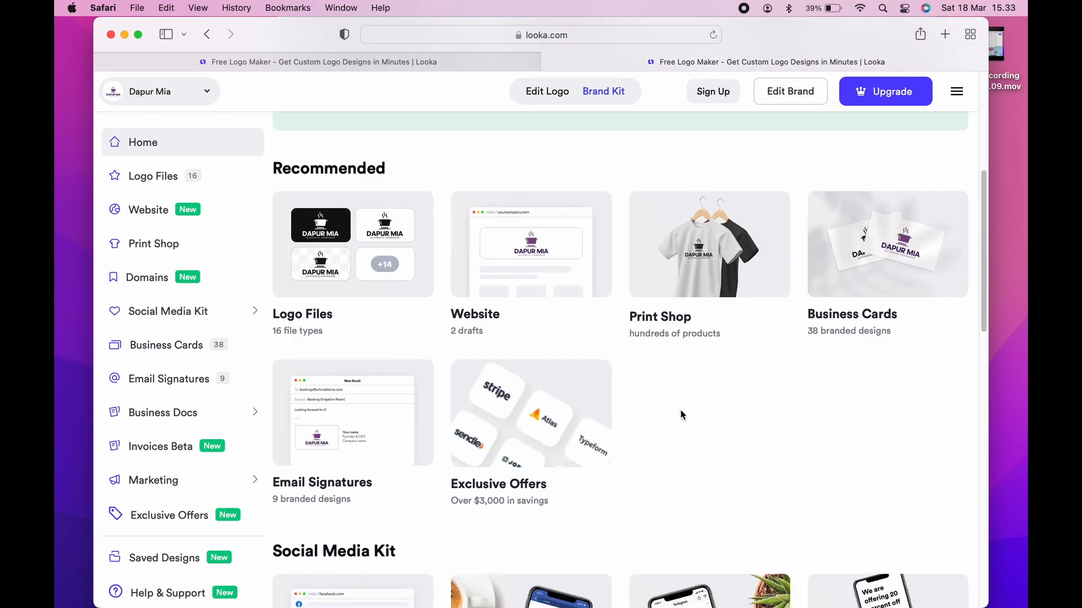
scroll(755, 428, down, 5)
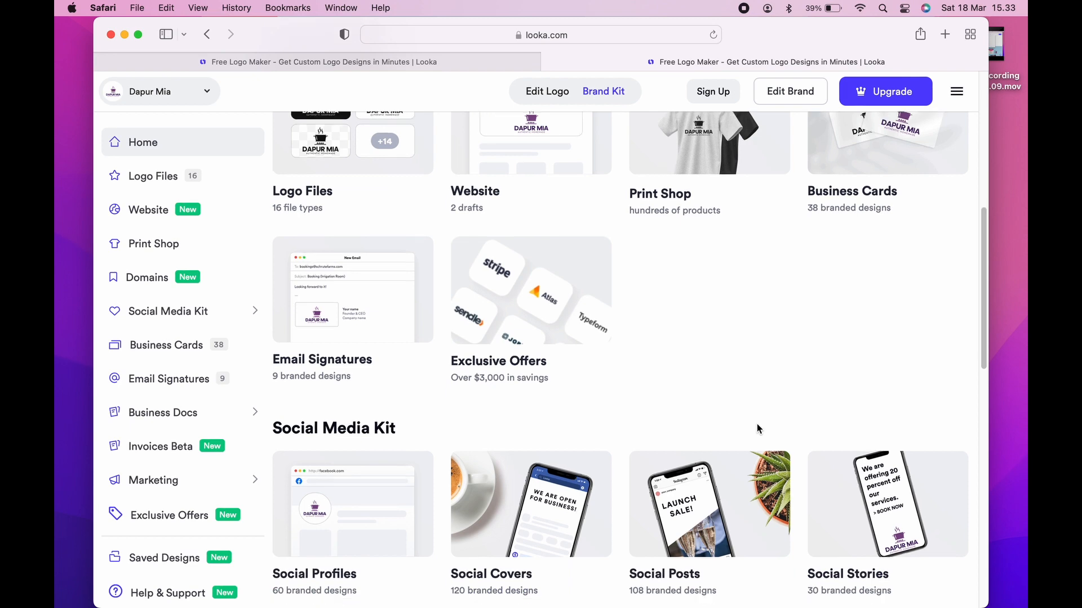
scroll(757, 429, down, 8)
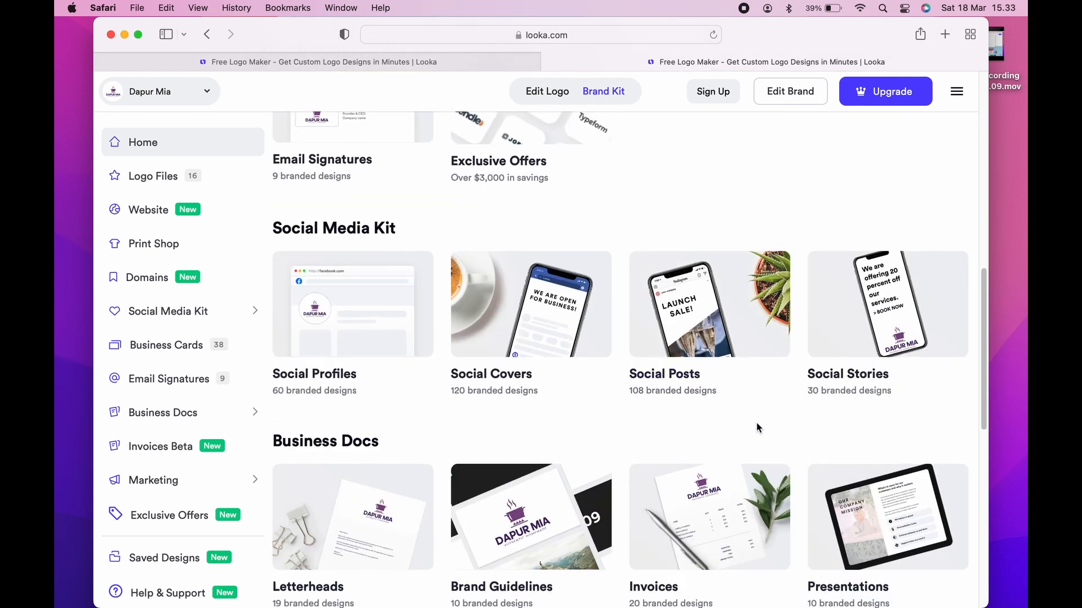
scroll(756, 426, down, 20)
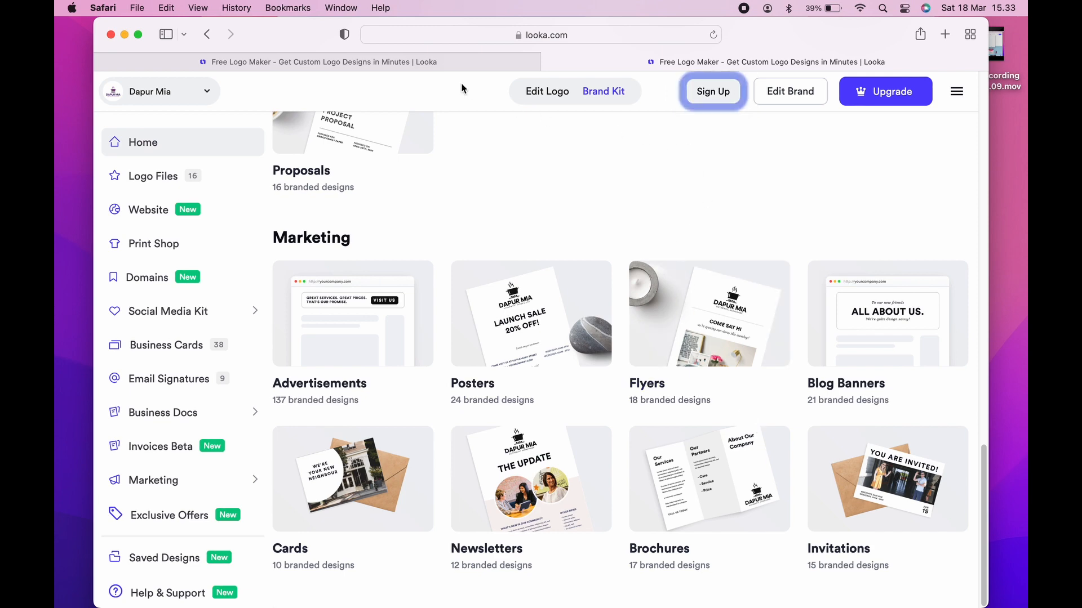
- Return to the logo editor's browser tab, review the branded materials in the Brand Kit overview and close it
click(438, 63)
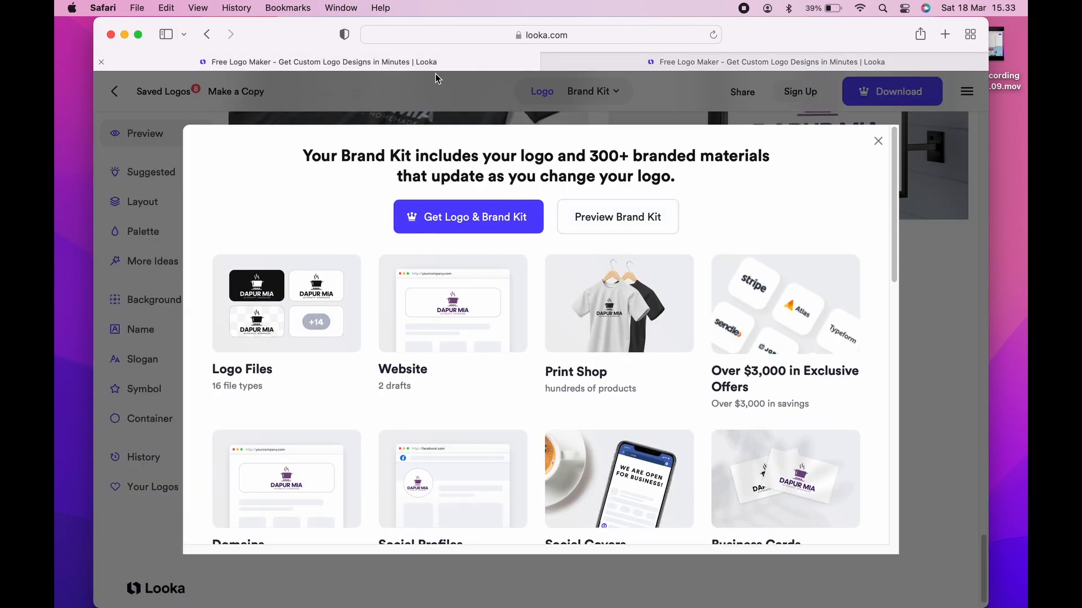
scroll(715, 355, down, 8)
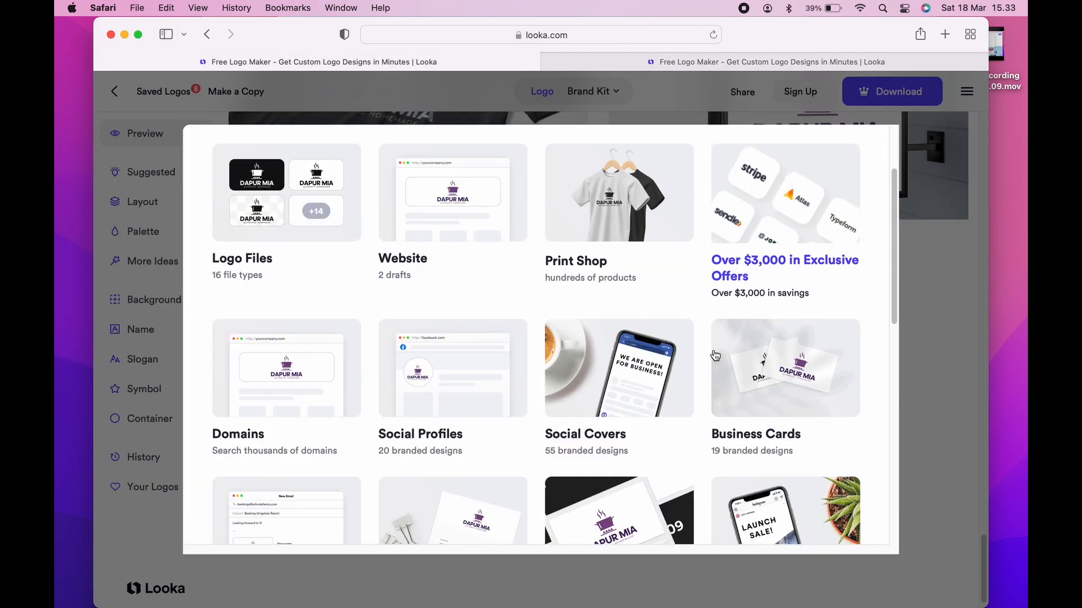
scroll(715, 355, down, 8)
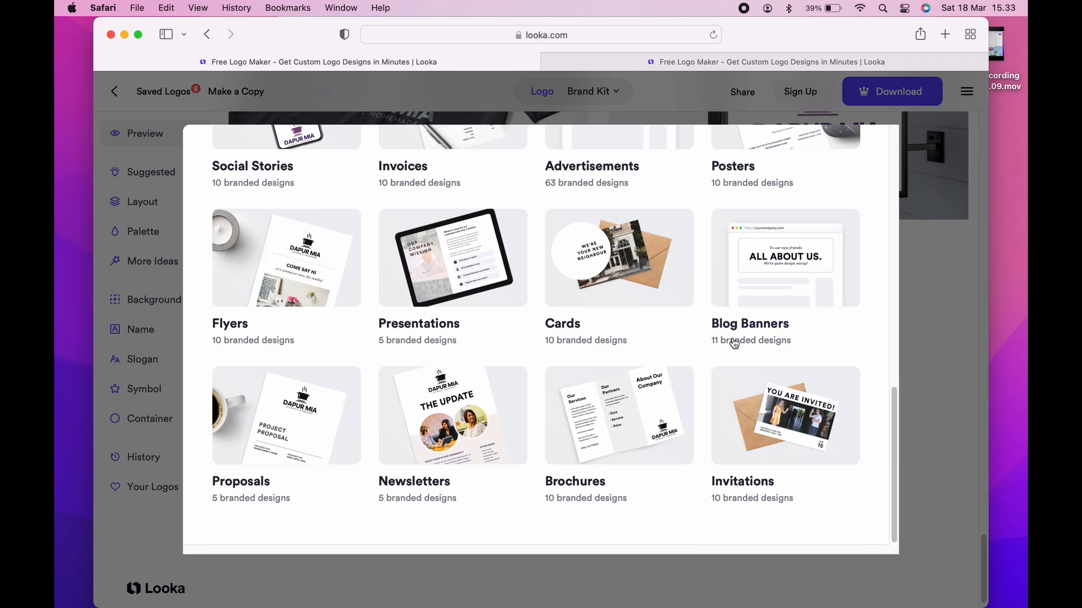
scroll(848, 188, up, 15)
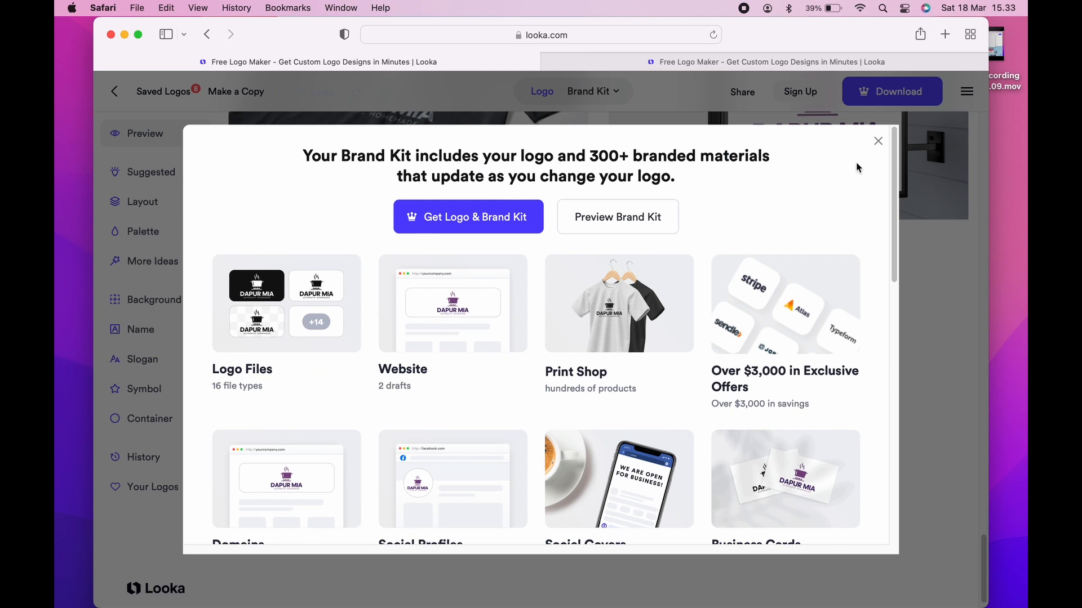
click(878, 141)
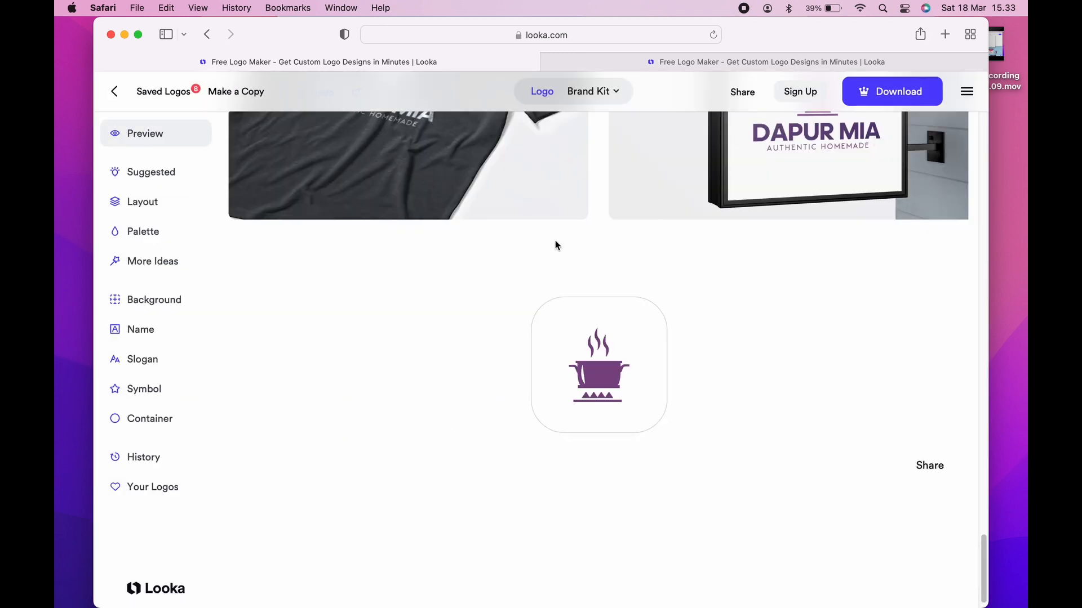
- Go back to the main logo at the start of the preview and check the site menu's logo options, closing it again
scroll(361, 333, up, 20)
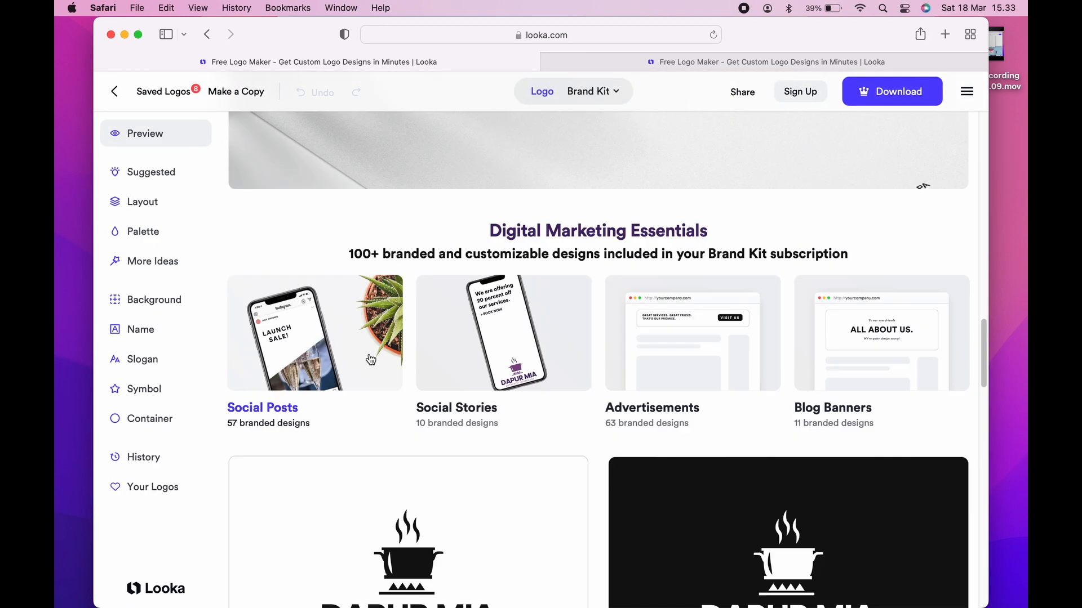
scroll(367, 362, up, 20)
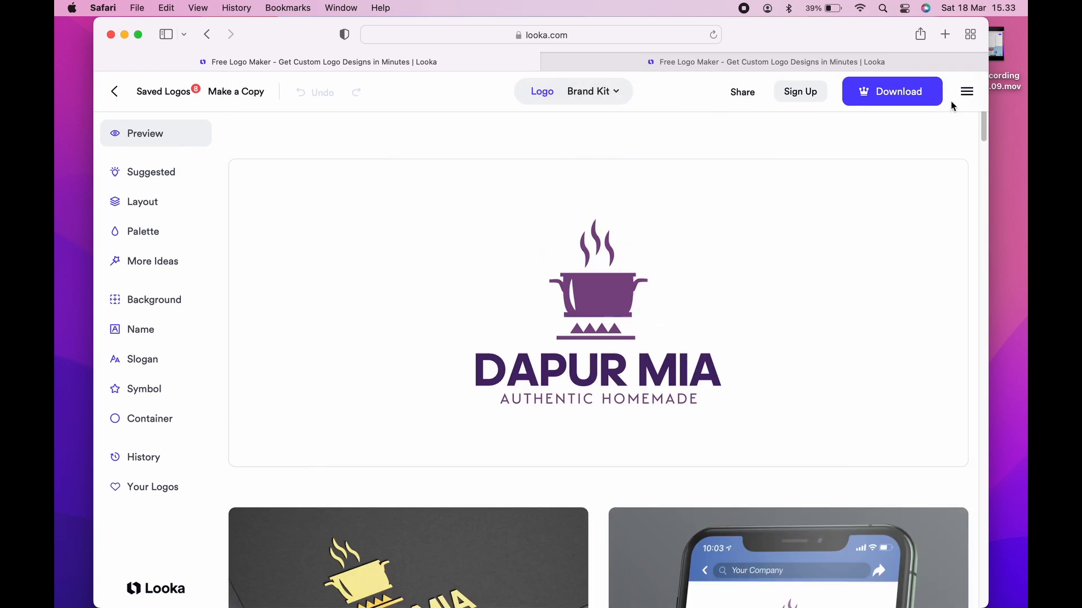
click(966, 93)
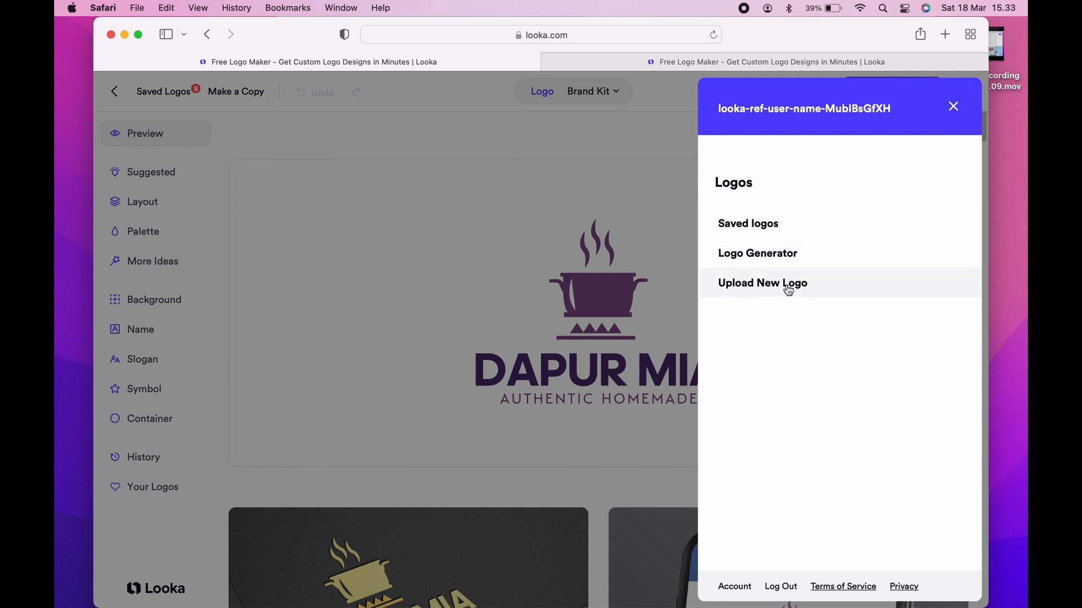
click(952, 108)
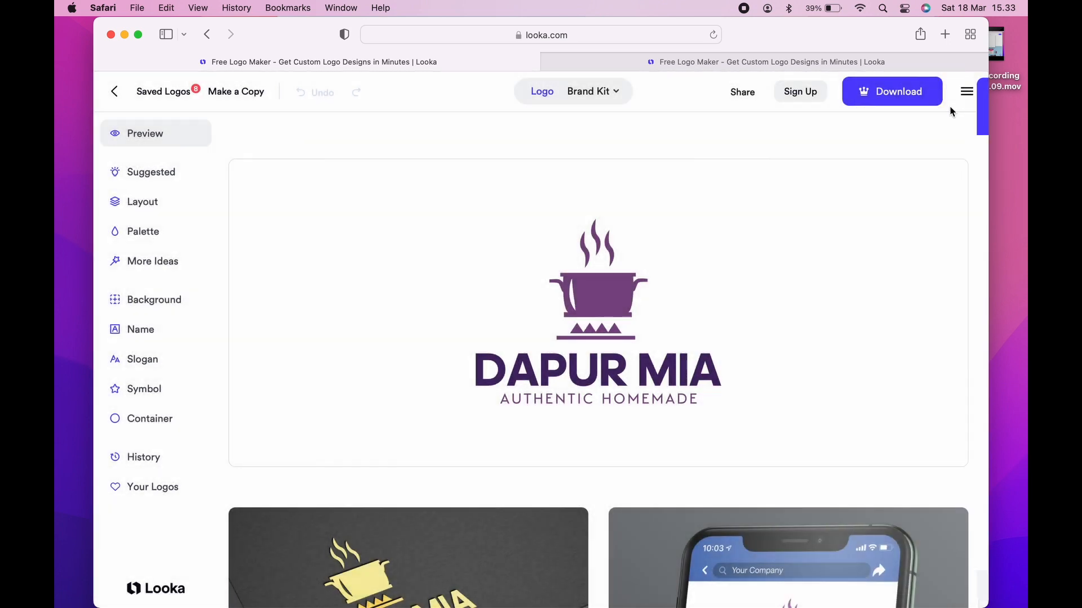
- Bring up the logo's download offer, review the Logo Files description and close it without purchasing
click(881, 107)
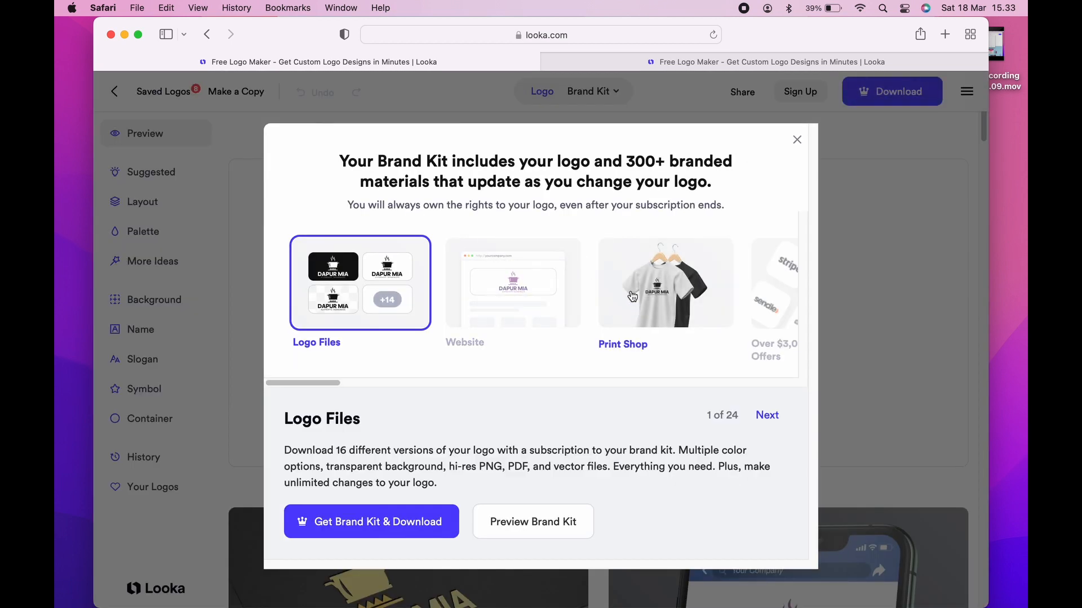
mouse_move(316, 381)
mouse_down()
mouse_move(564, 384)
mouse_move(317, 390)
mouse_up()
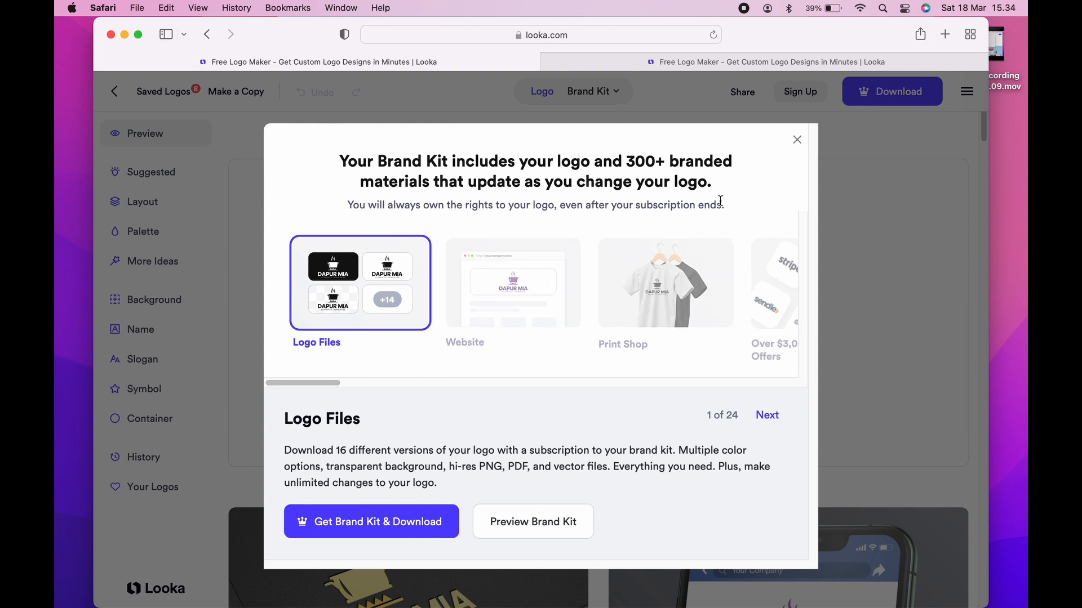
click(796, 140)
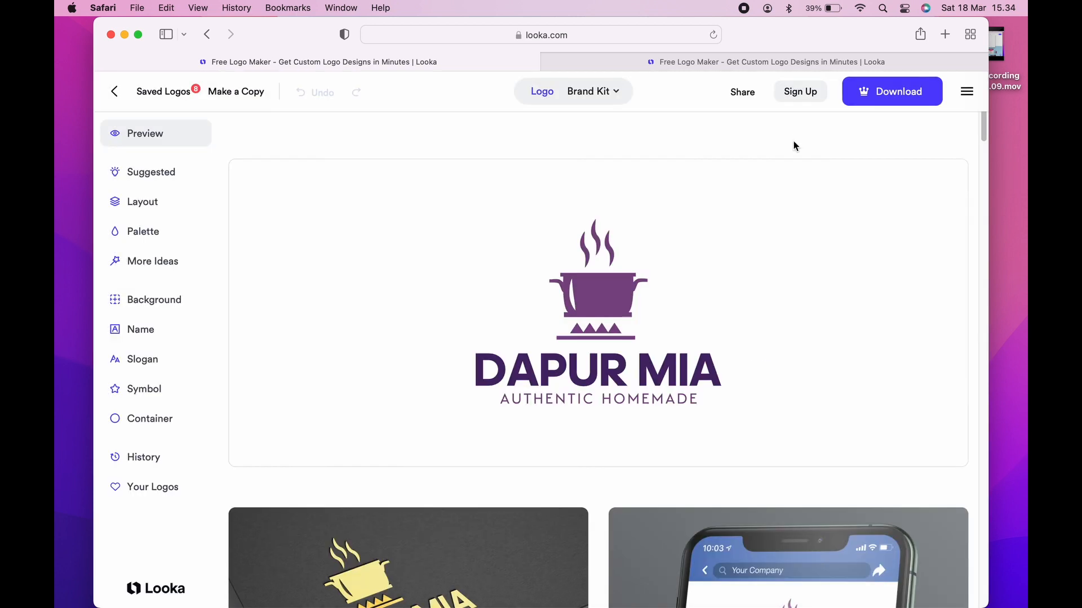